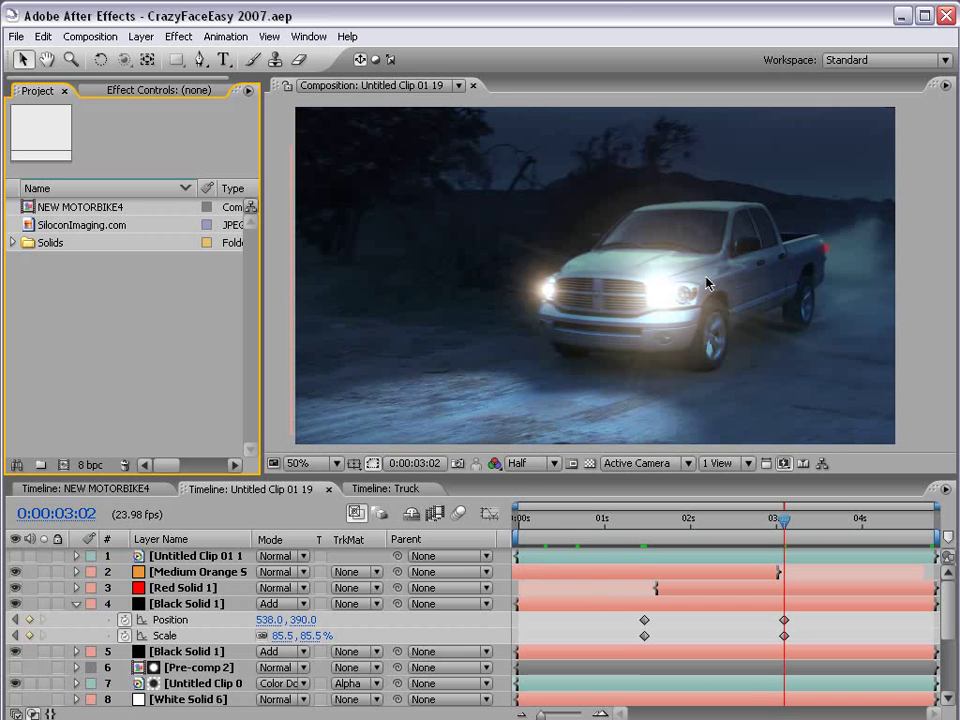
- Toggle the night grade off and on across the keyframes to compare, then save the project
{"action": "left_click", "coordinate": [15, 557]}
{"action": "key", "text": "j"}
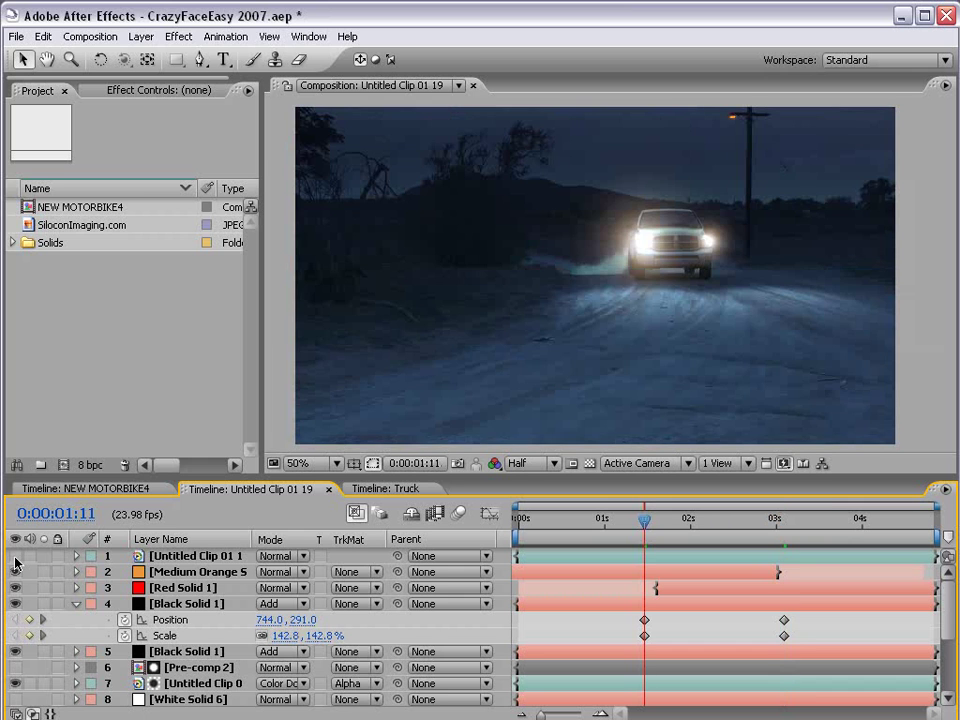
{"action": "left_click", "coordinate": [14, 558]}
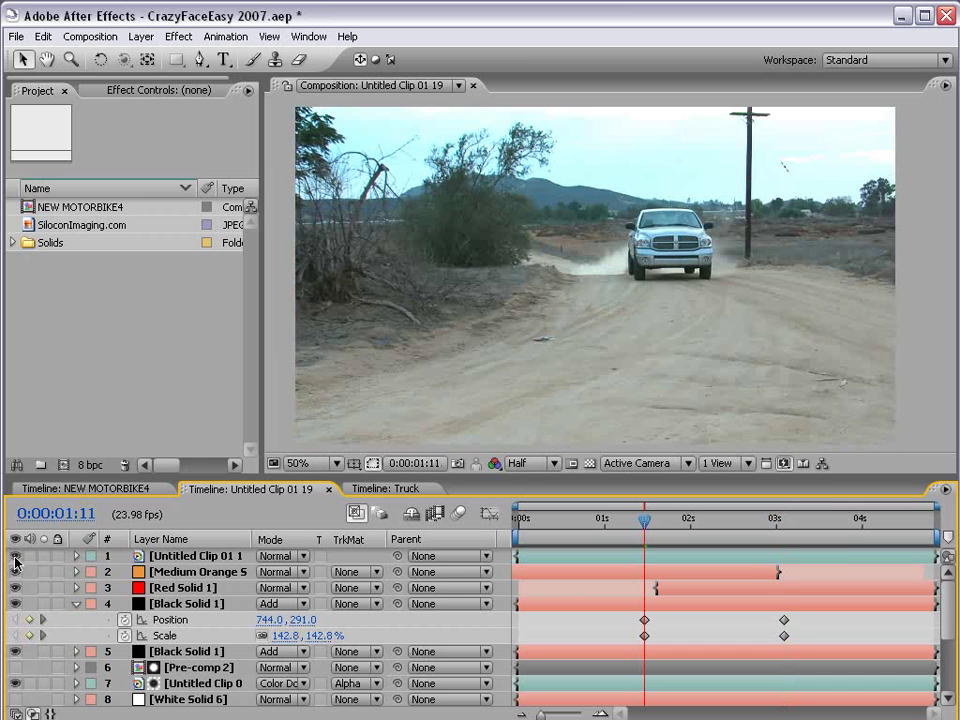
{"action": "key", "text": "k"}
{"action": "key", "text": "j"}
{"action": "left_click", "coordinate": [15, 557]}
{"action": "left_click", "coordinate": [597, 636]}
{"action": "key", "text": "ctrl+s"}
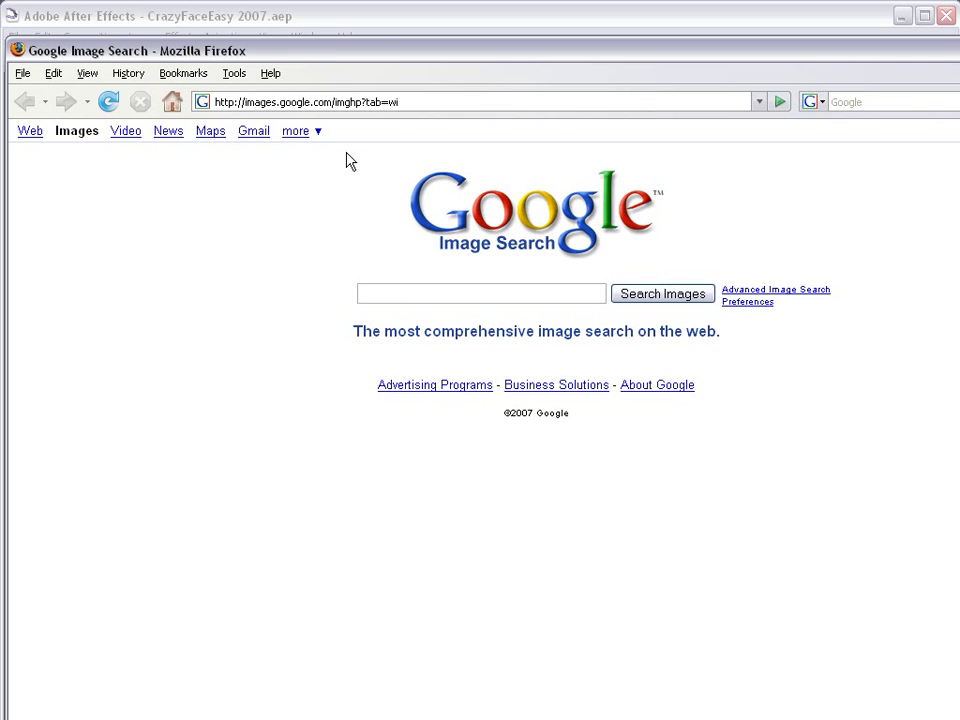
- Search Google Images for 'carp' and open the result page of a large carp photo
{"action": "left_click", "coordinate": [392, 289]}
{"action": "type", "text": "carp"}
{"action": "left_click", "coordinate": [648, 300]}
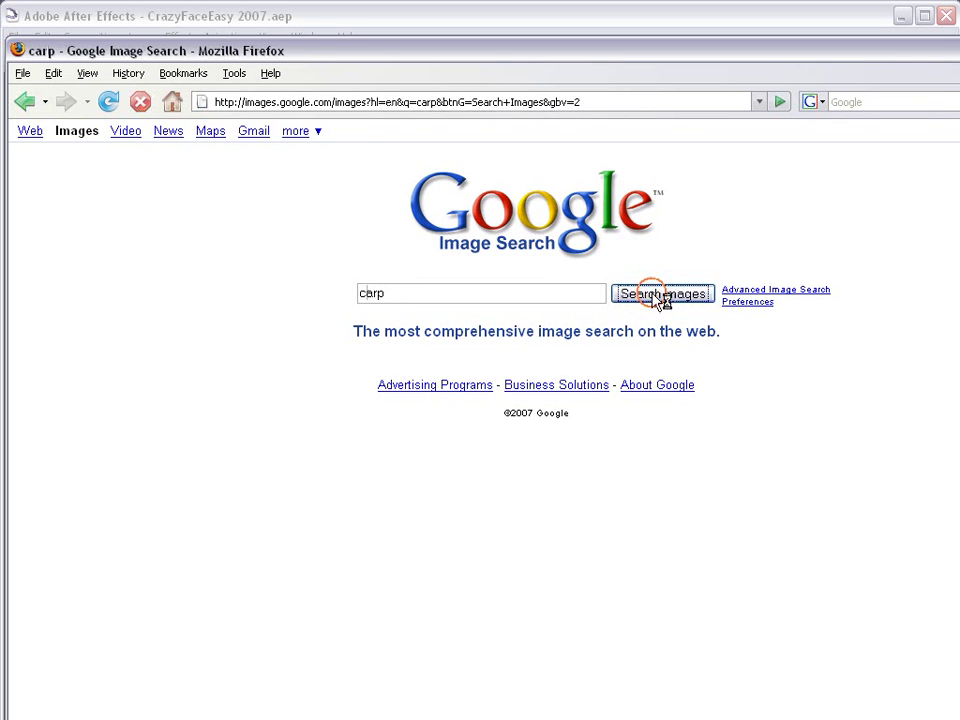
{"action": "left_click", "coordinate": [350, 366]}
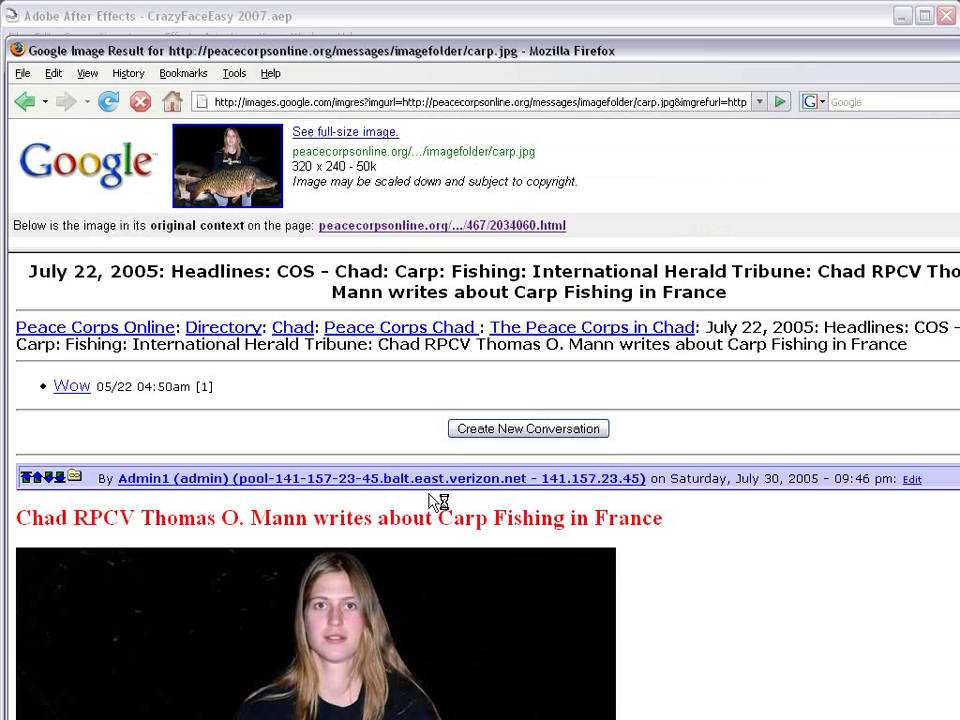
{"action": "scroll", "coordinate": [476, 636], "scroll_direction": "up", "scroll_amount": 1}
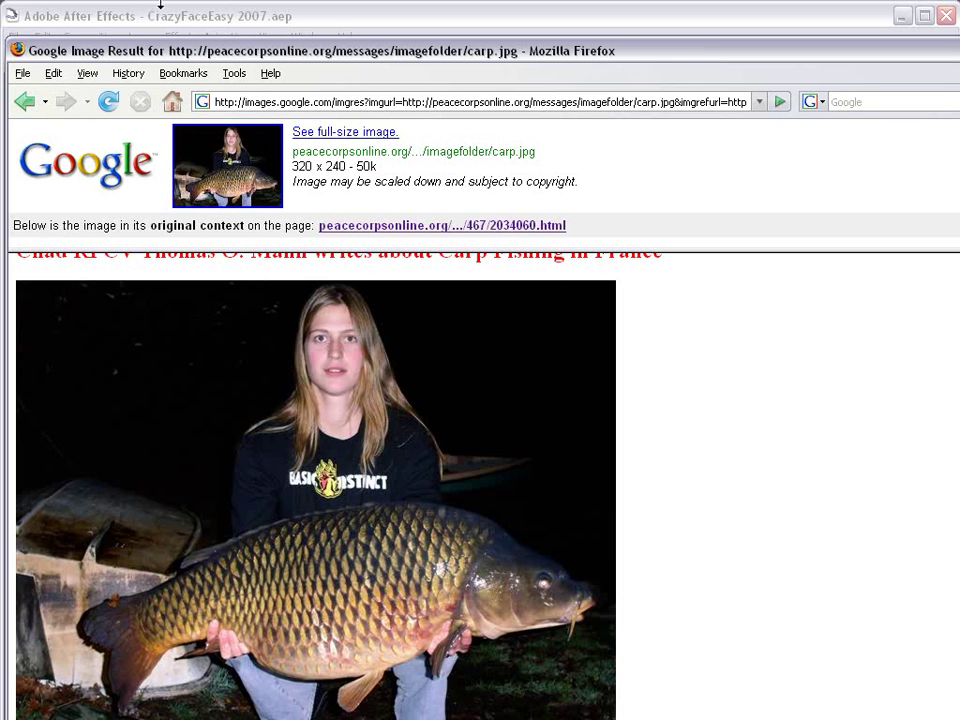
{"action": "left_click", "coordinate": [185, 12]}
- Apply Hue/Saturation and Curves to the truck clip in the Truck composition
{"action": "left_click", "coordinate": [385, 488]}
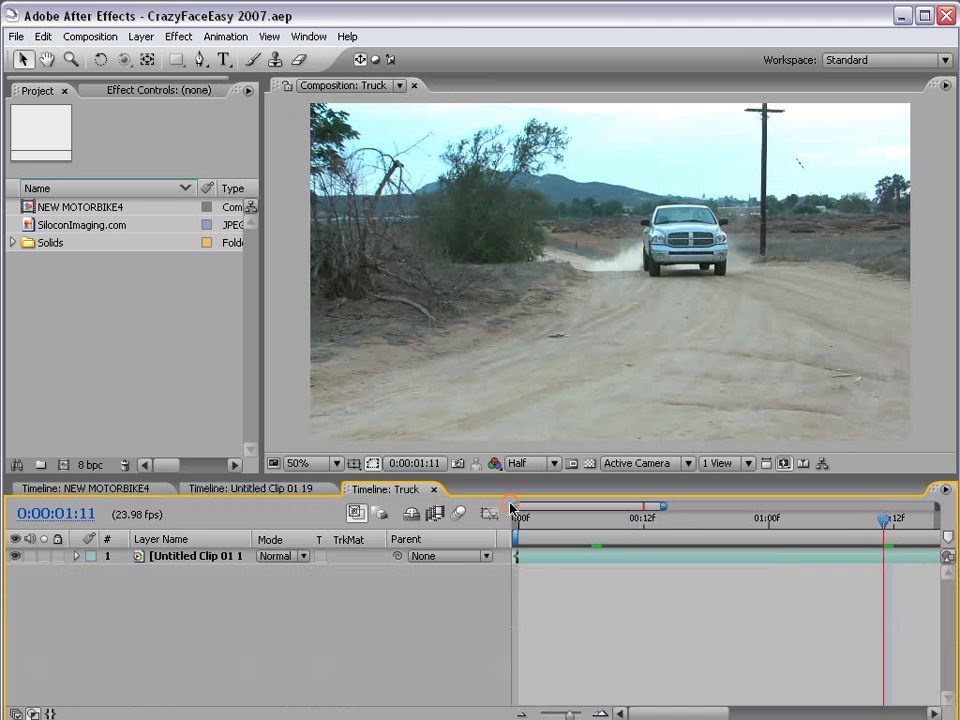
{"action": "left_click_drag", "start_coordinate": [666, 522], "coordinate": [521, 536]}
{"action": "left_click", "coordinate": [533, 551]}
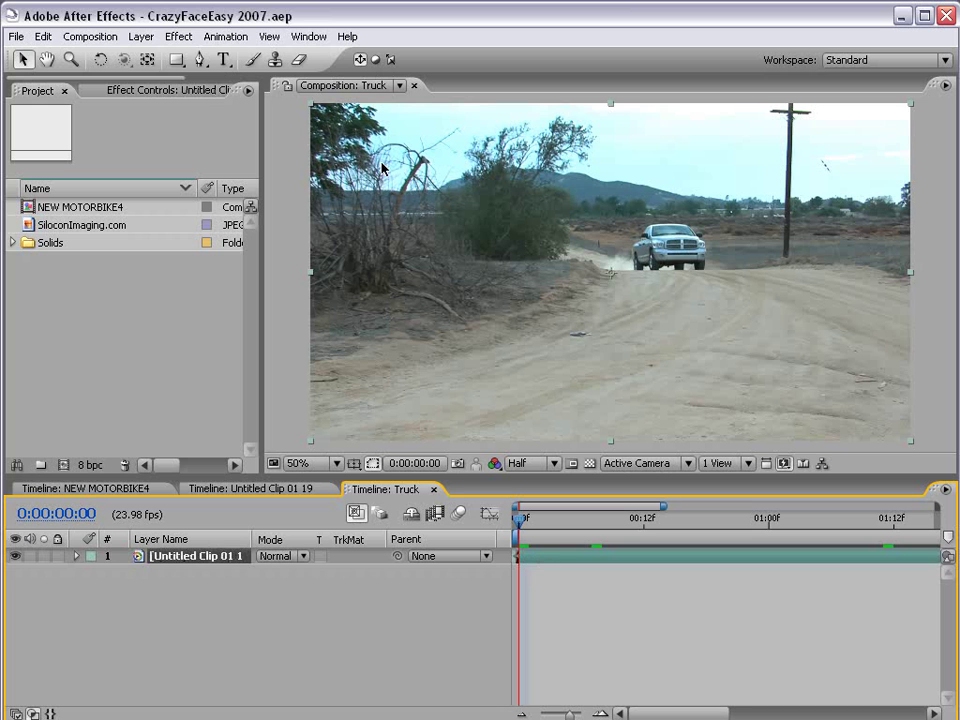
{"action": "left_click", "coordinate": [178, 36]}
{"action": "mouse_move", "coordinate": [242, 230]}
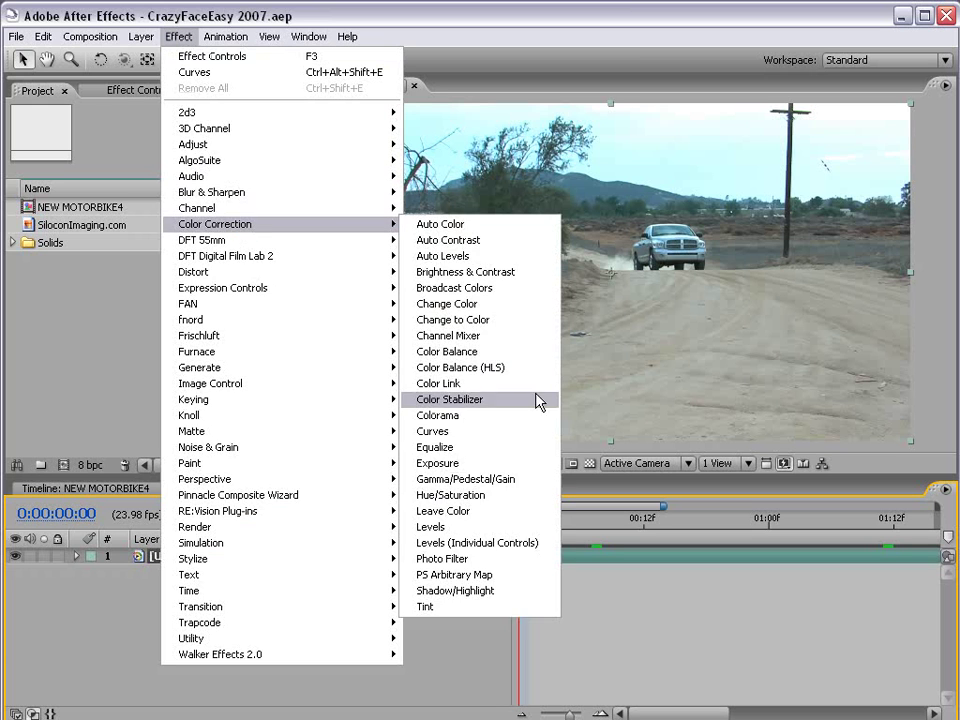
{"action": "left_click", "coordinate": [485, 496]}
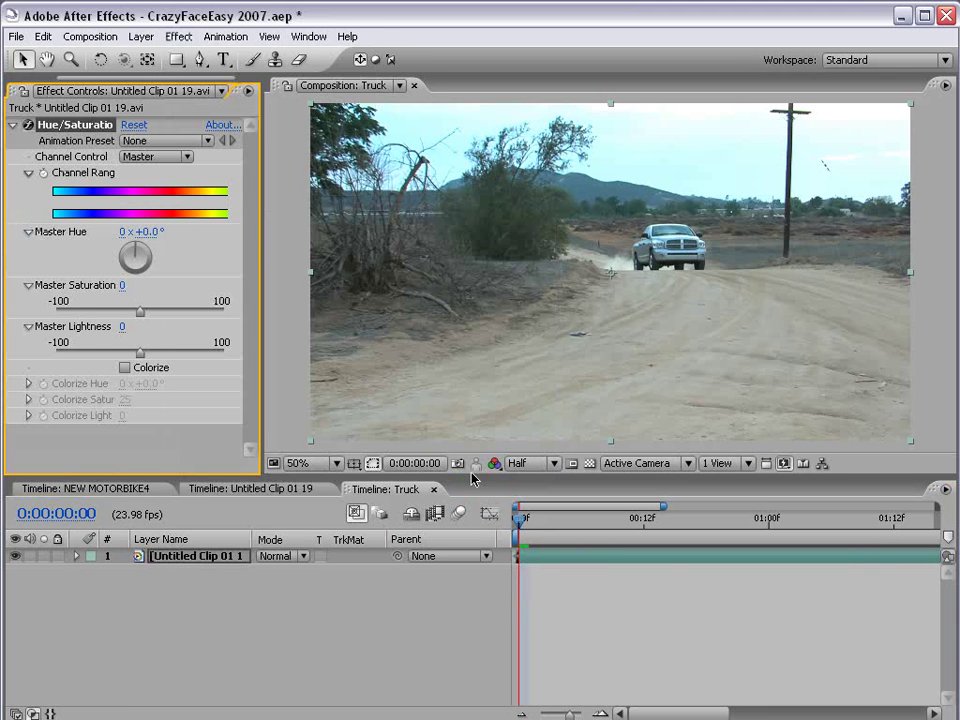
{"action": "left_click", "coordinate": [178, 36]}
{"action": "mouse_move", "coordinate": [270, 232]}
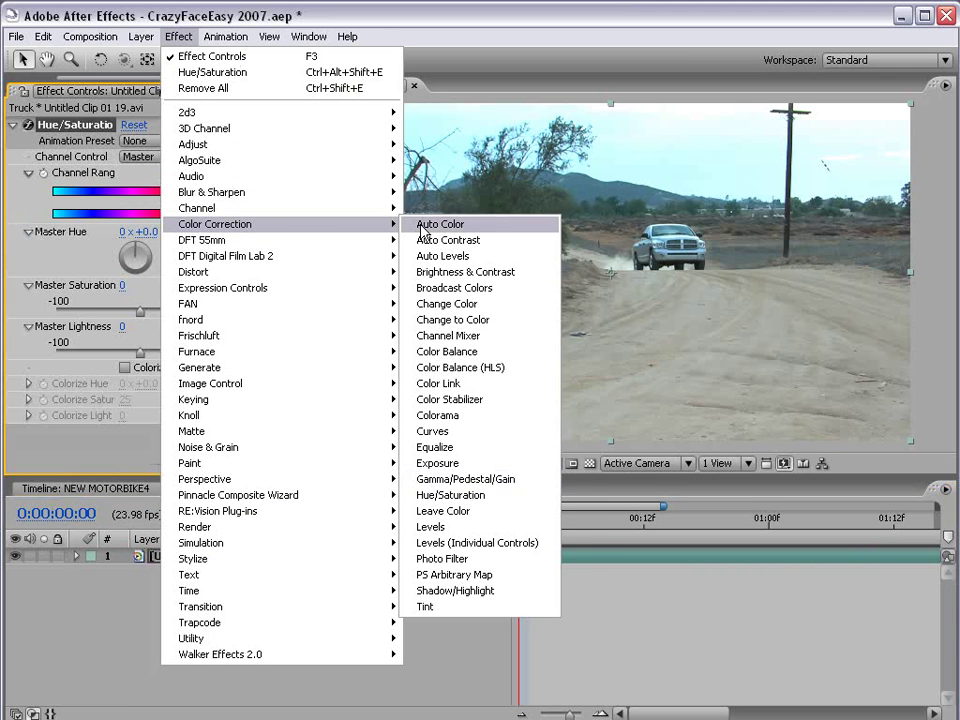
{"action": "left_click", "coordinate": [434, 431]}
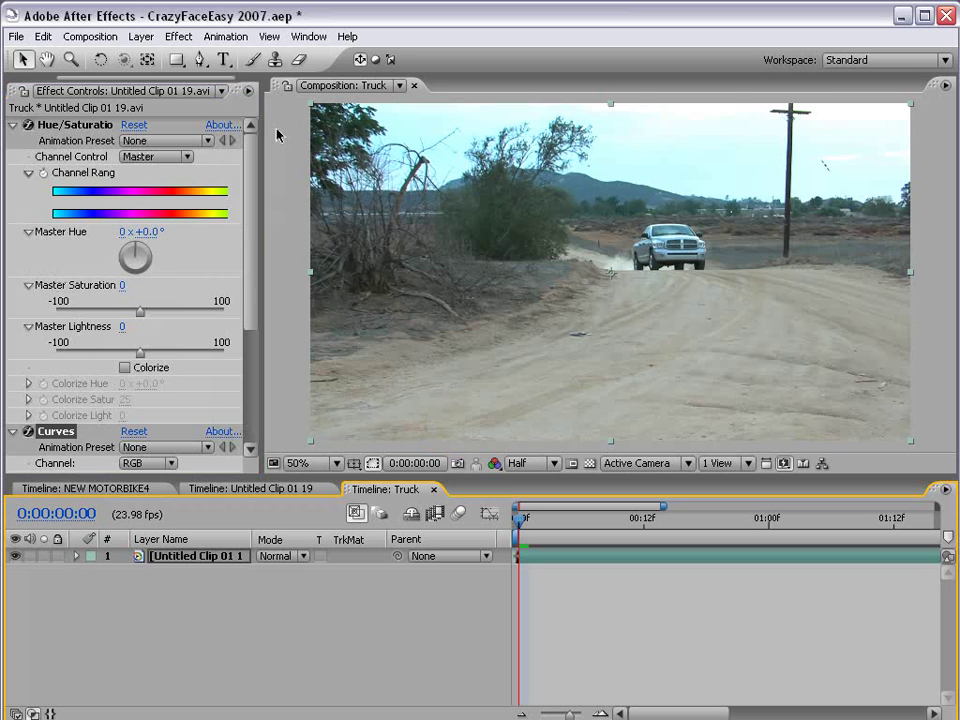
- Lower the clip's Master Saturation to -29
{"action": "left_click_drag", "start_coordinate": [263, 176], "coordinate": [303, 176]}
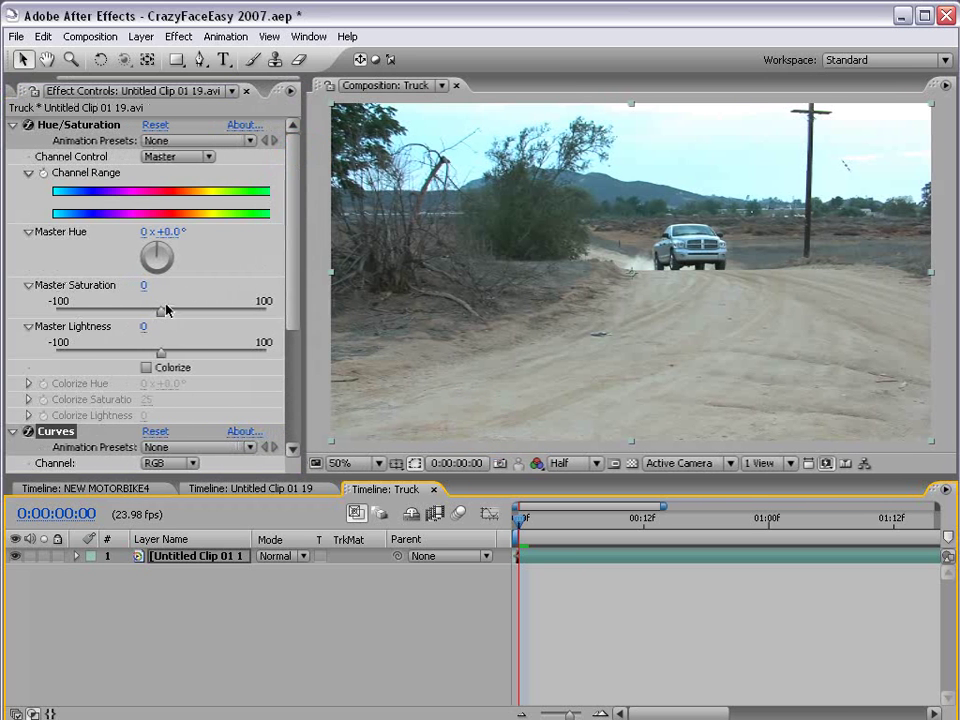
{"action": "left_click_drag", "start_coordinate": [161, 312], "coordinate": [132, 316]}
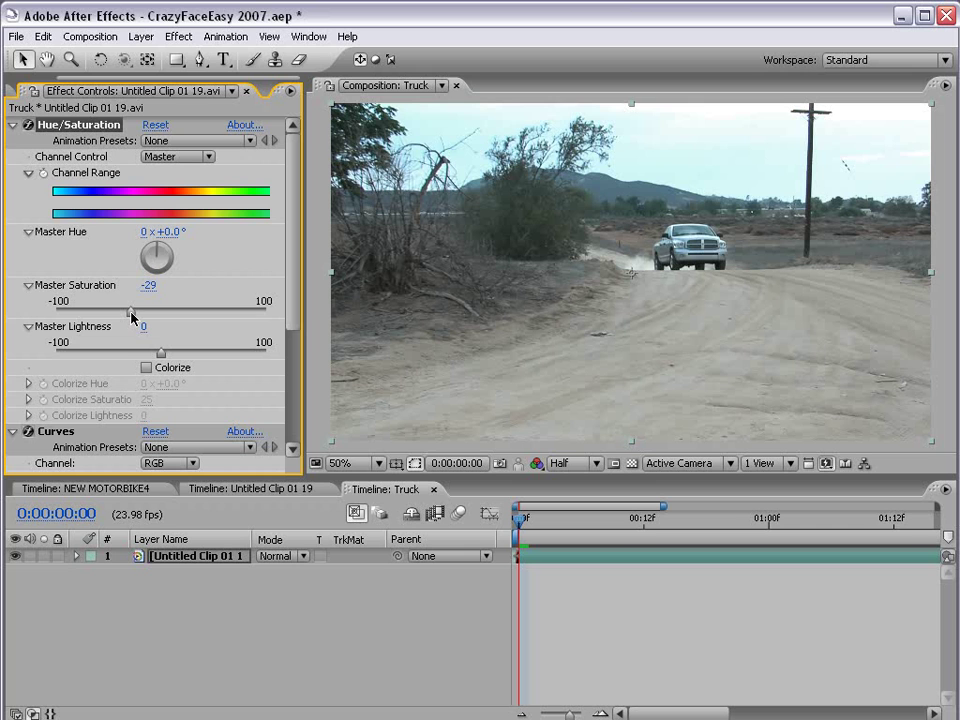
{"action": "left_click", "coordinate": [14, 125]}
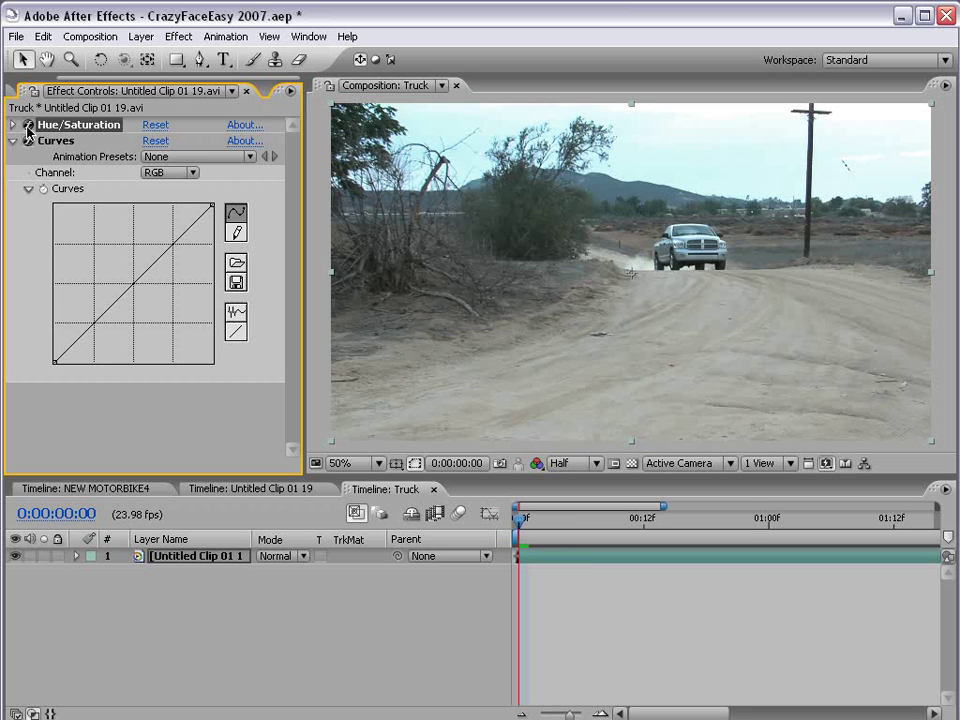
- Pull the RGB curve's highlights and midtones down to darken the truck shot
{"action": "left_click", "coordinate": [170, 172]}
{"action": "left_click", "coordinate": [181, 176]}
{"action": "left_click_drag", "start_coordinate": [212, 205], "coordinate": [222, 282]}
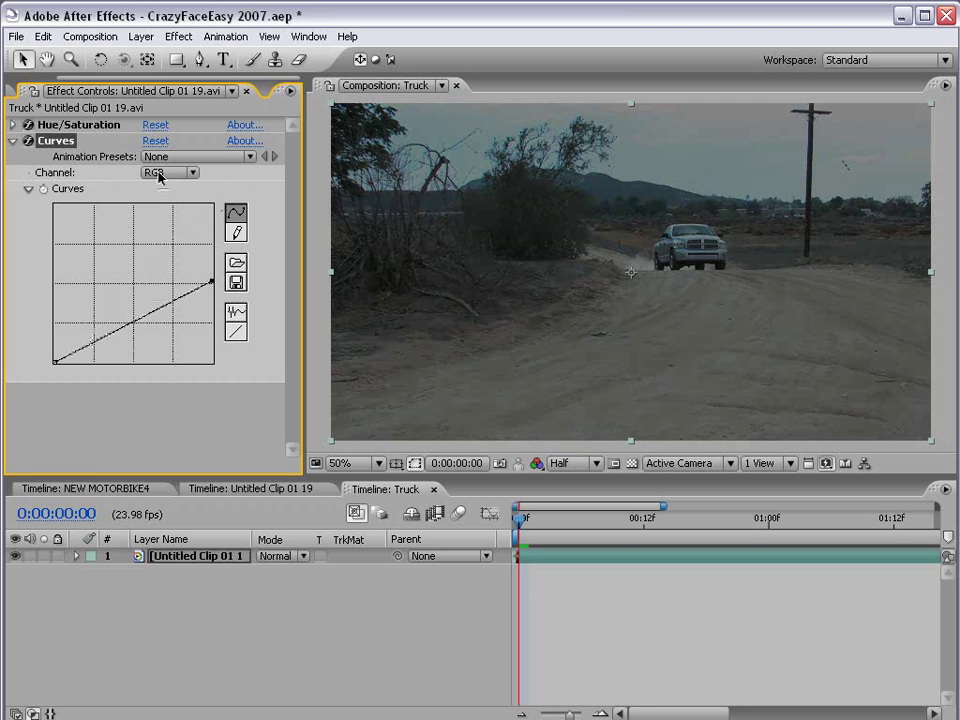
{"action": "left_click_drag", "start_coordinate": [137, 320], "coordinate": [107, 343]}
{"action": "left_click_drag", "start_coordinate": [174, 319], "coordinate": [176, 316]}
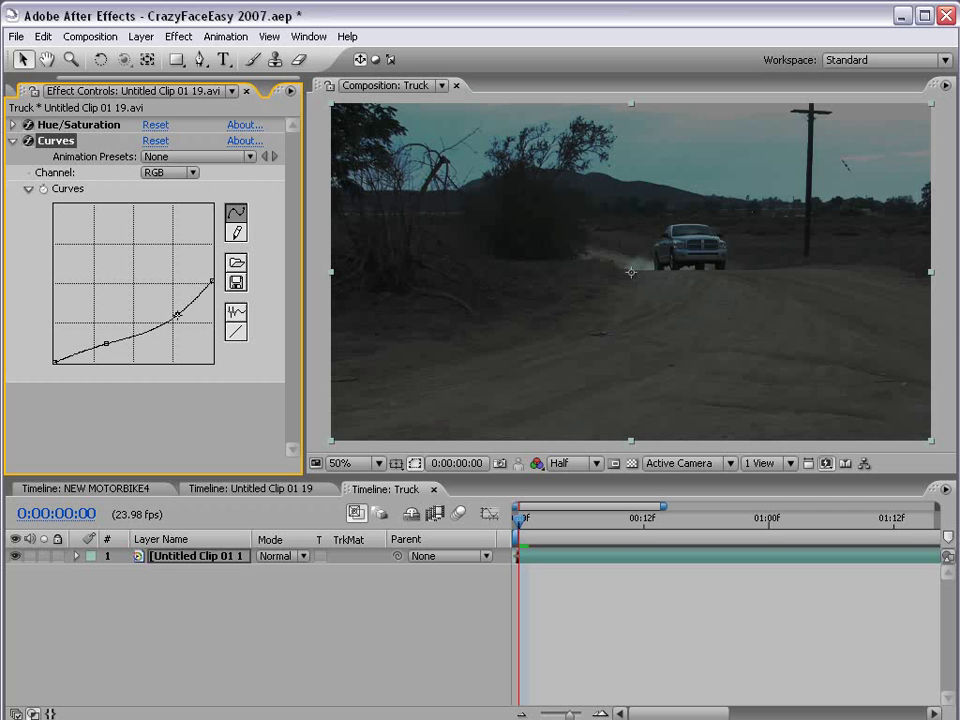
- Raise the Red and Blue channel curves for a cool tint, then fine-tune the RGB shadow point
{"action": "left_click", "coordinate": [166, 174]}
{"action": "left_click", "coordinate": [168, 192]}
{"action": "left_click_drag", "start_coordinate": [143, 289], "coordinate": [143, 285]}
{"action": "left_click", "coordinate": [167, 173]}
{"action": "left_click", "coordinate": [168, 204]}
{"action": "left_click_drag", "start_coordinate": [135, 281], "coordinate": [128, 275]}
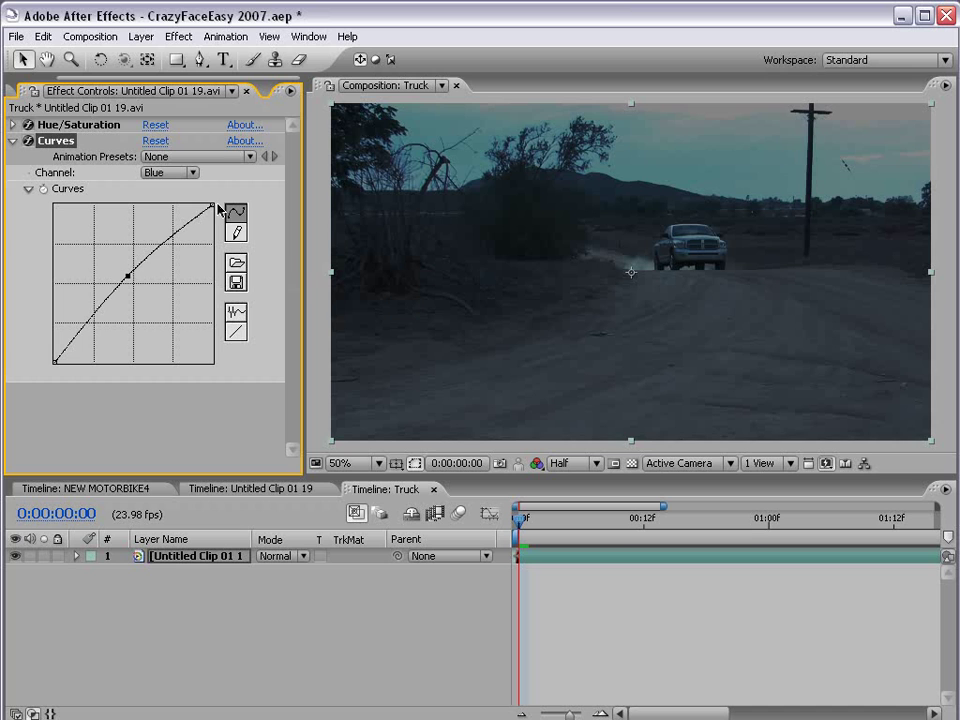
{"action": "left_click_drag", "start_coordinate": [211, 205], "coordinate": [197, 201]}
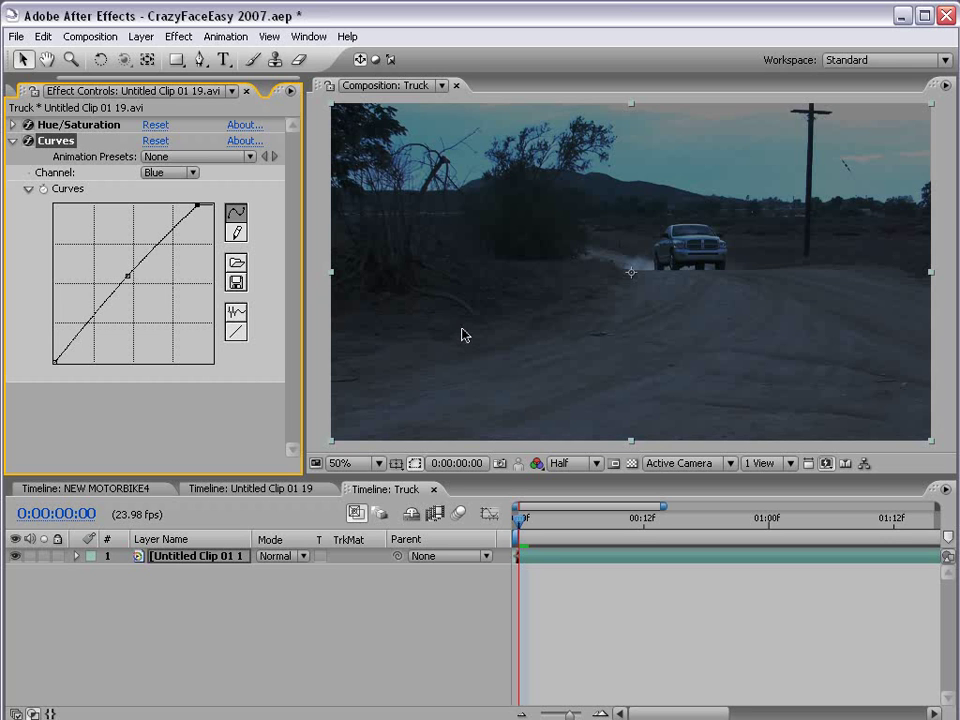
{"action": "left_click", "coordinate": [161, 175]}
{"action": "left_click", "coordinate": [163, 125]}
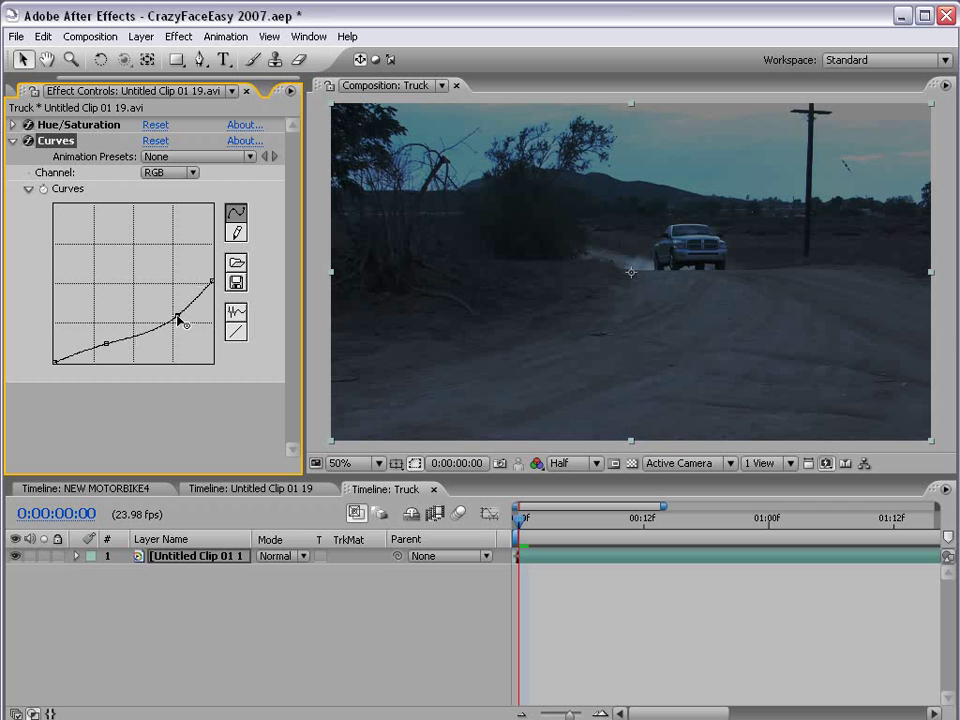
{"action": "left_click_drag", "start_coordinate": [106, 344], "coordinate": [103, 343]}
- Duplicate the graded truck layer and reset the copy's Curves to a straight line
{"action": "left_click", "coordinate": [560, 600]}
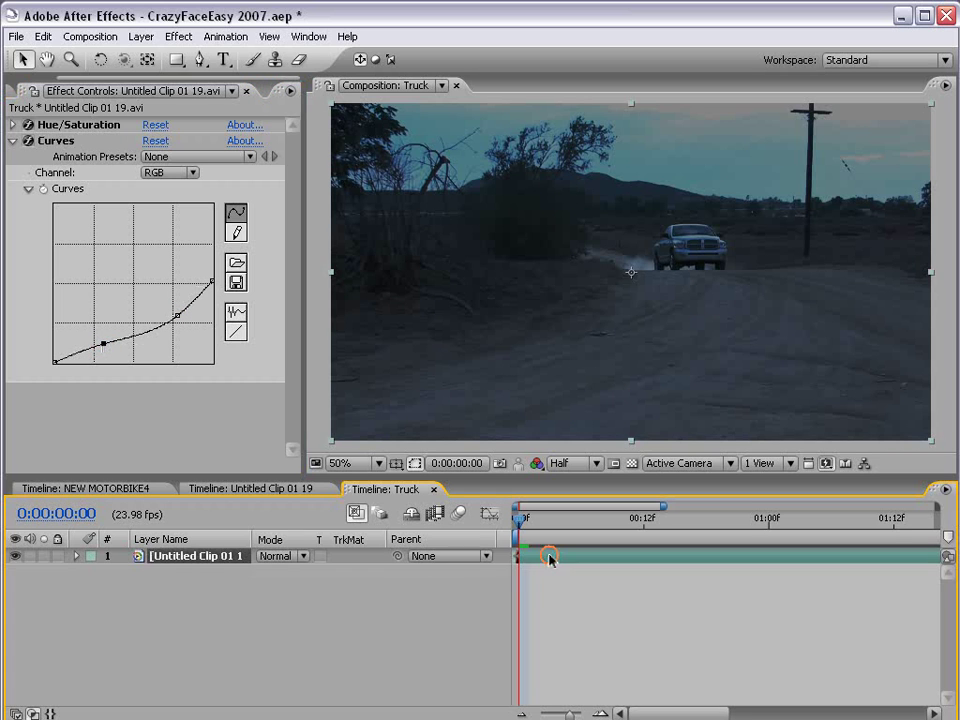
{"action": "left_click", "coordinate": [200, 558]}
{"action": "key", "text": "ctrl+d"}
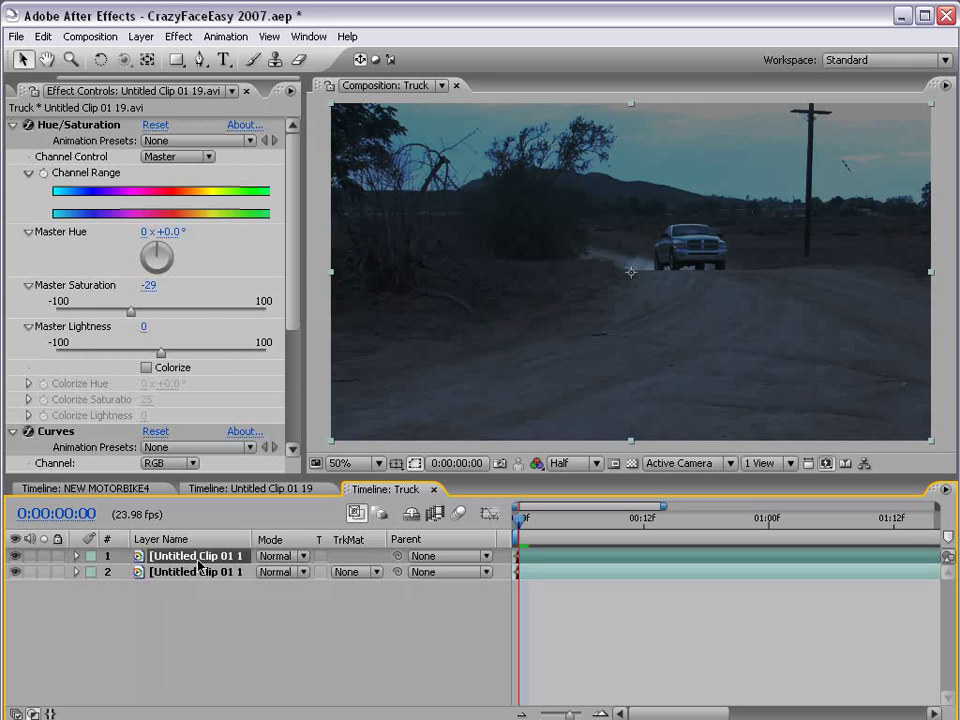
{"action": "left_click", "coordinate": [13, 125]}
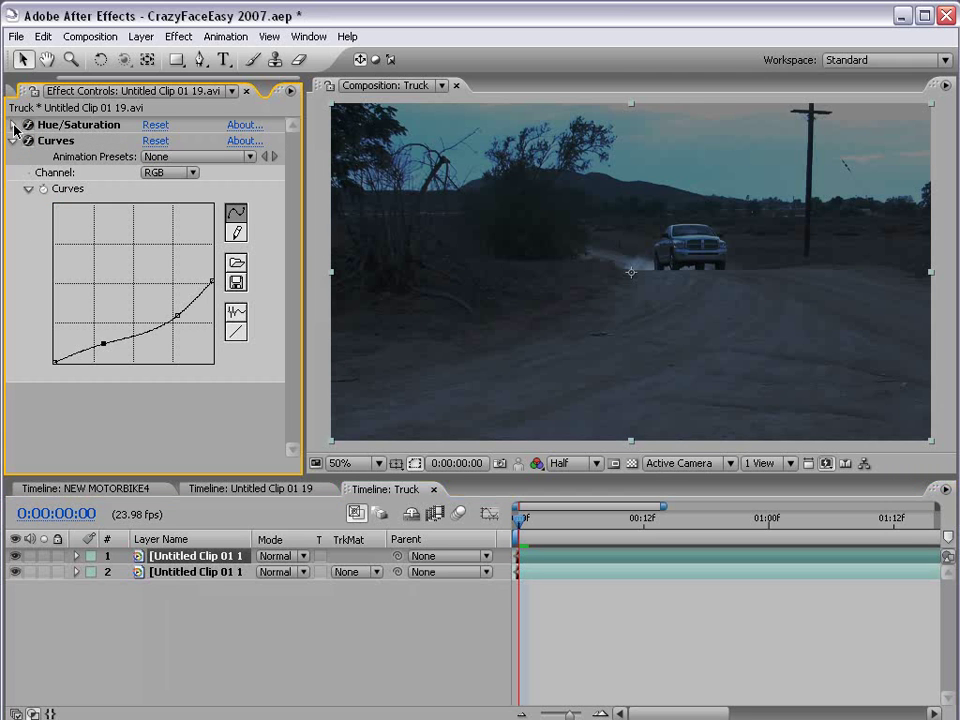
{"action": "left_click", "coordinate": [153, 141]}
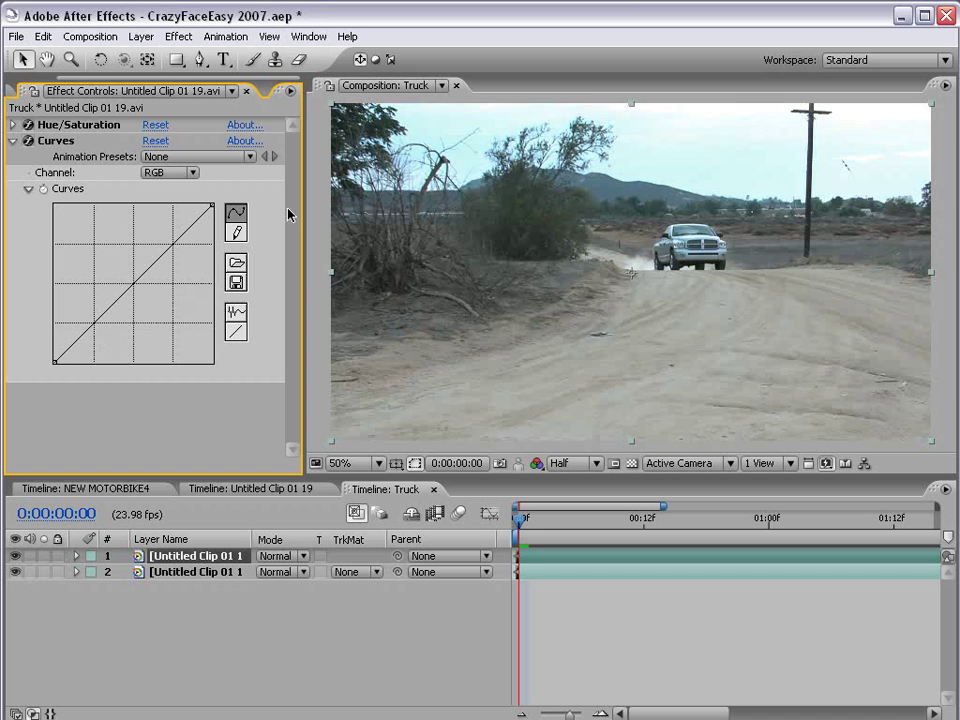
{"action": "left_click", "coordinate": [14, 556]}
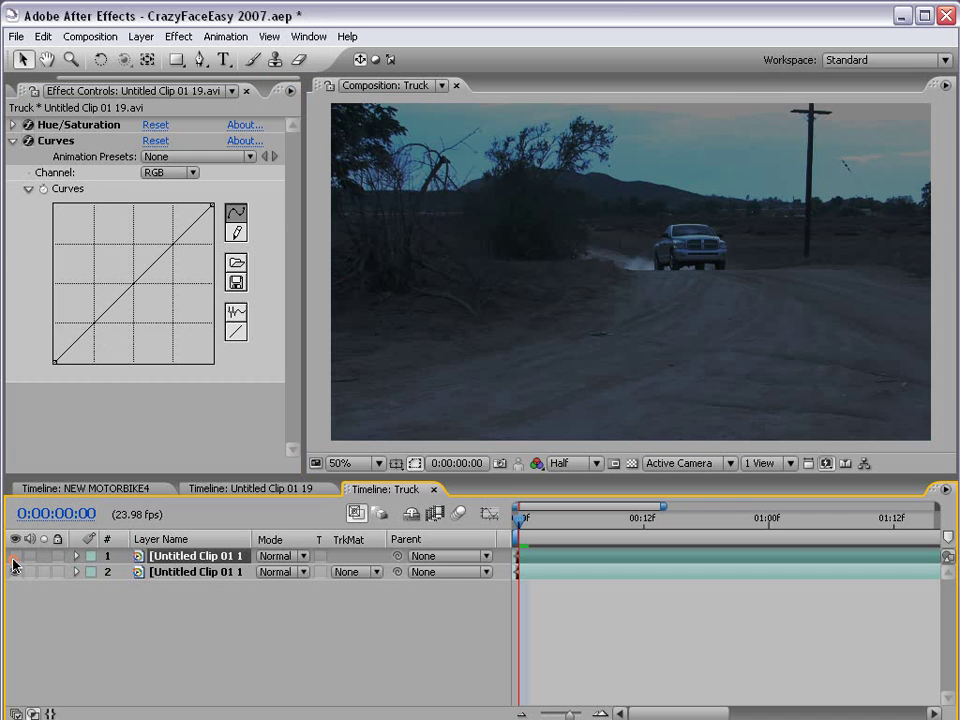
{"action": "left_click", "coordinate": [14, 556]}
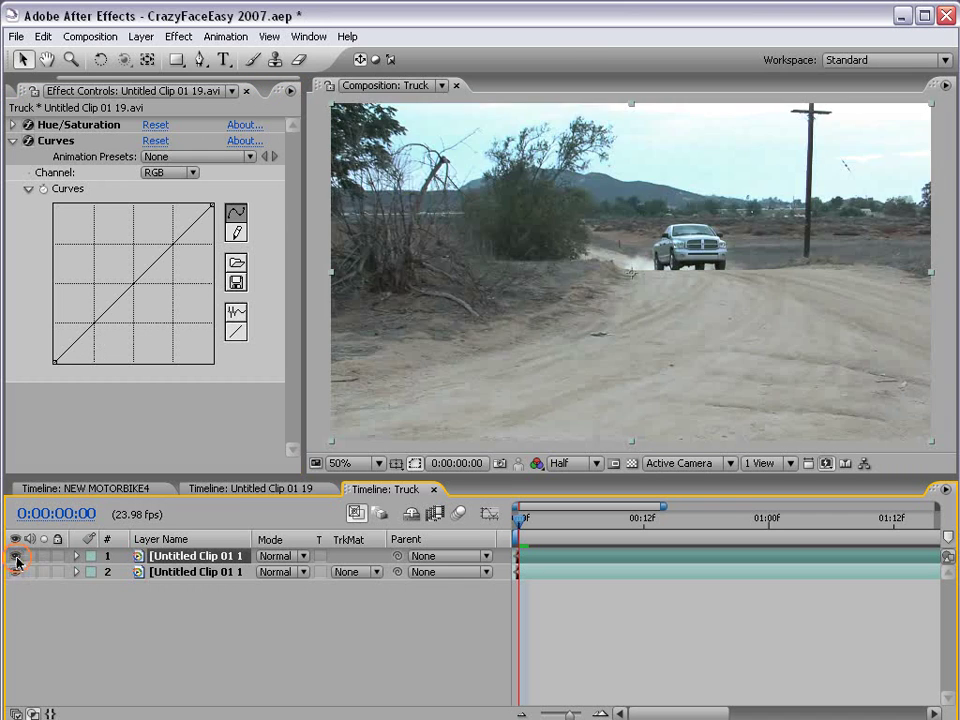
- Drag the copy's Curves top point far down so the shot turns very dark
{"action": "left_click_drag", "start_coordinate": [508, 143], "coordinate": [526, 233]}
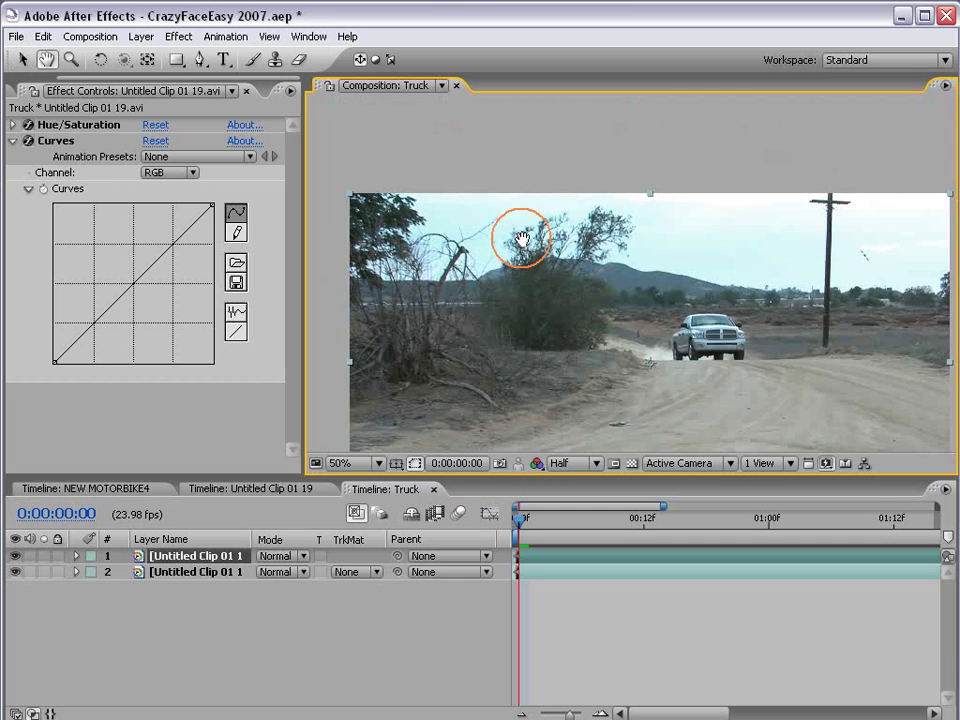
{"action": "left_click", "coordinate": [154, 126]}
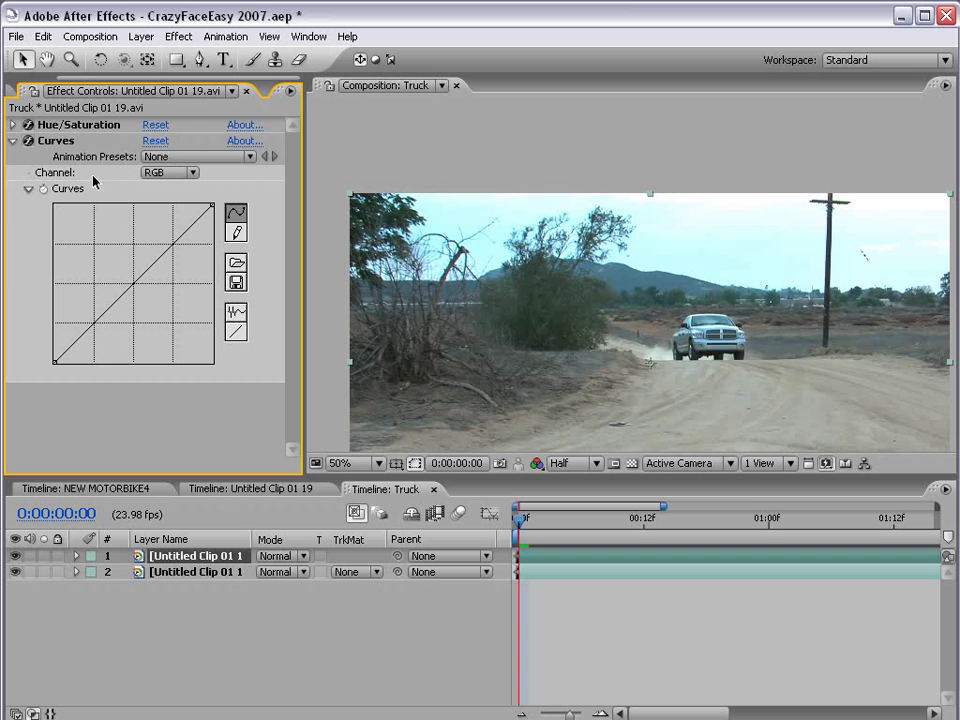
{"action": "left_click", "coordinate": [180, 555]}
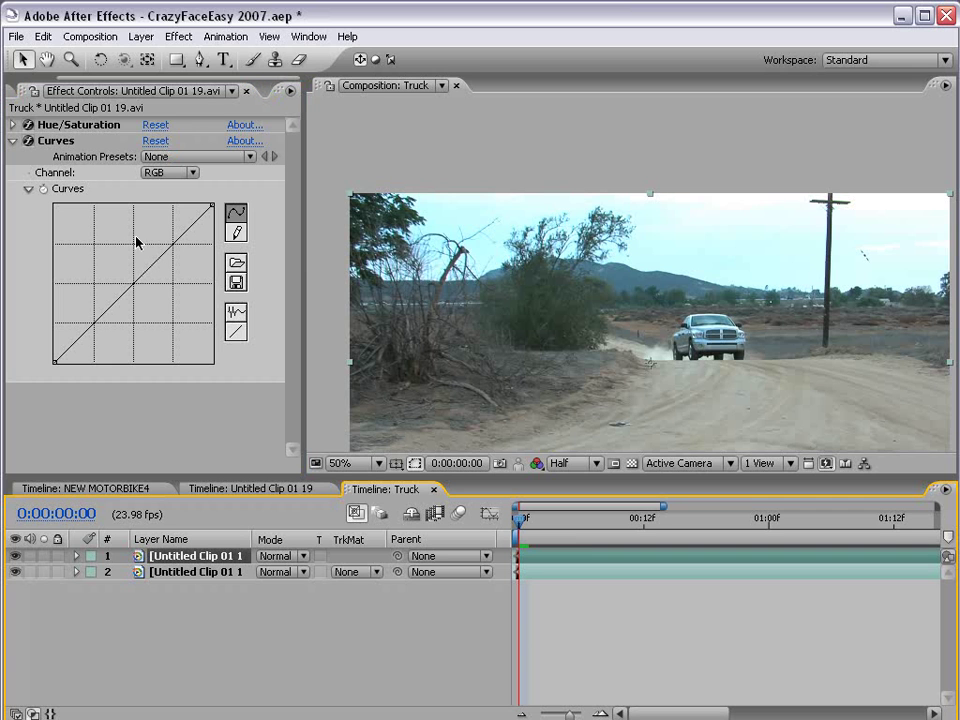
{"action": "left_click", "coordinate": [213, 208]}
{"action": "left_click_drag", "start_coordinate": [213, 208], "coordinate": [153, 340]}
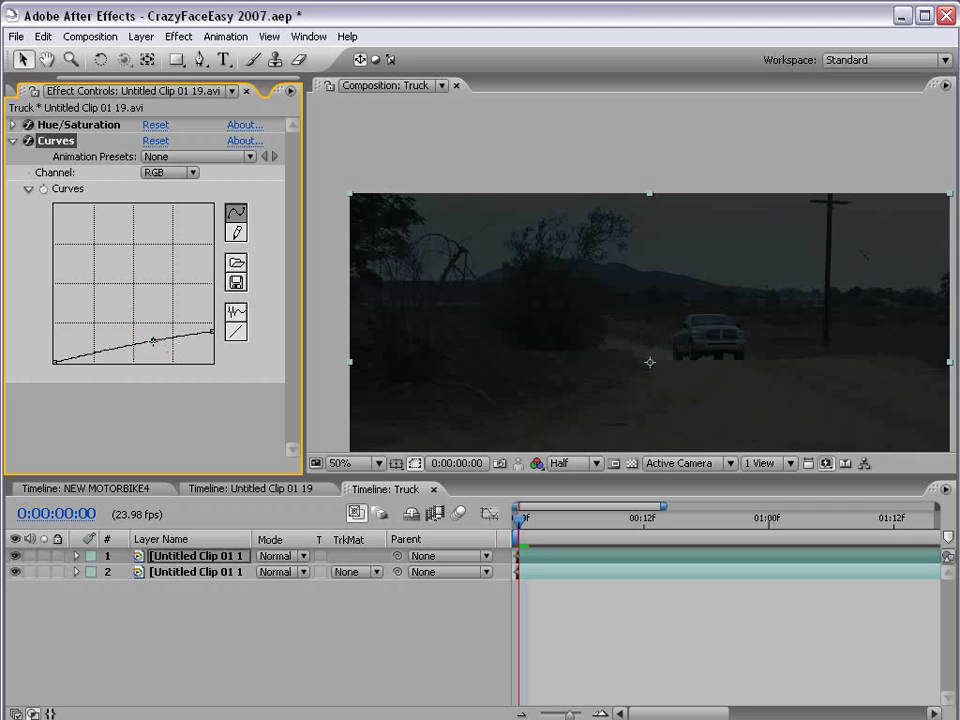
- Move Hue/Saturation below Curves, enable Colorize and set the hue to +204°
{"action": "left_click", "coordinate": [13, 140]}
{"action": "left_click_drag", "start_coordinate": [55, 124], "coordinate": [58, 153]}
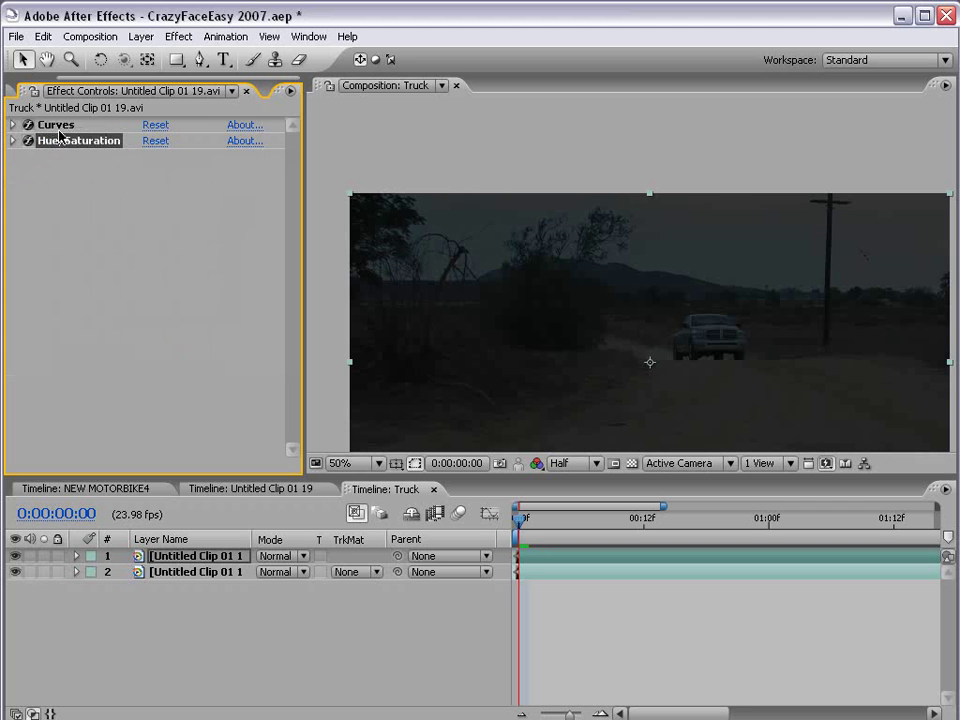
{"action": "left_click", "coordinate": [12, 141]}
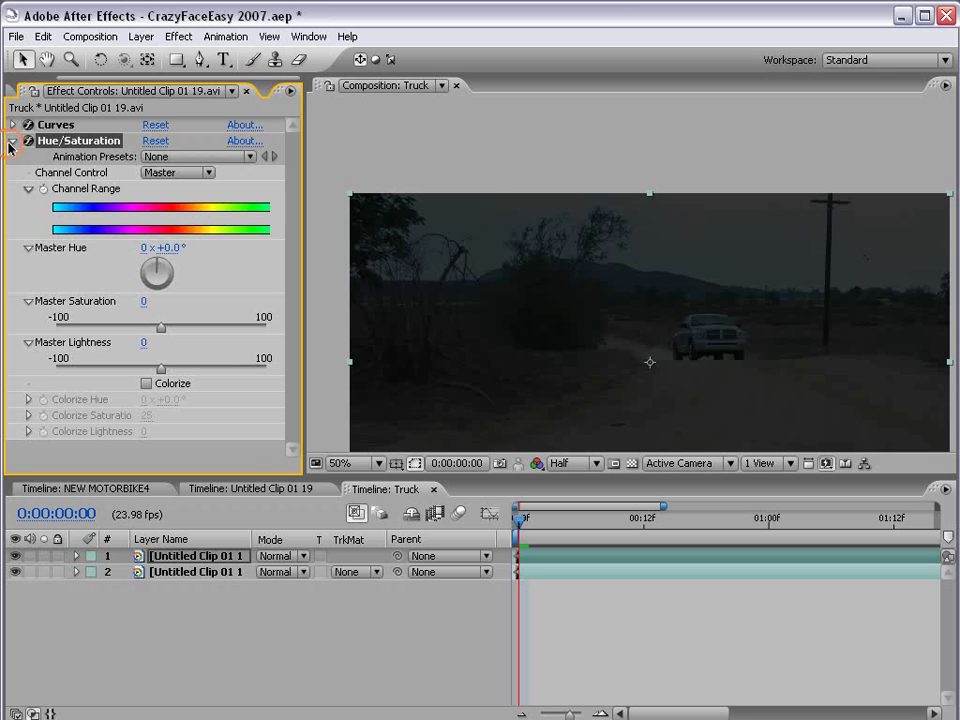
{"action": "left_click", "coordinate": [147, 385]}
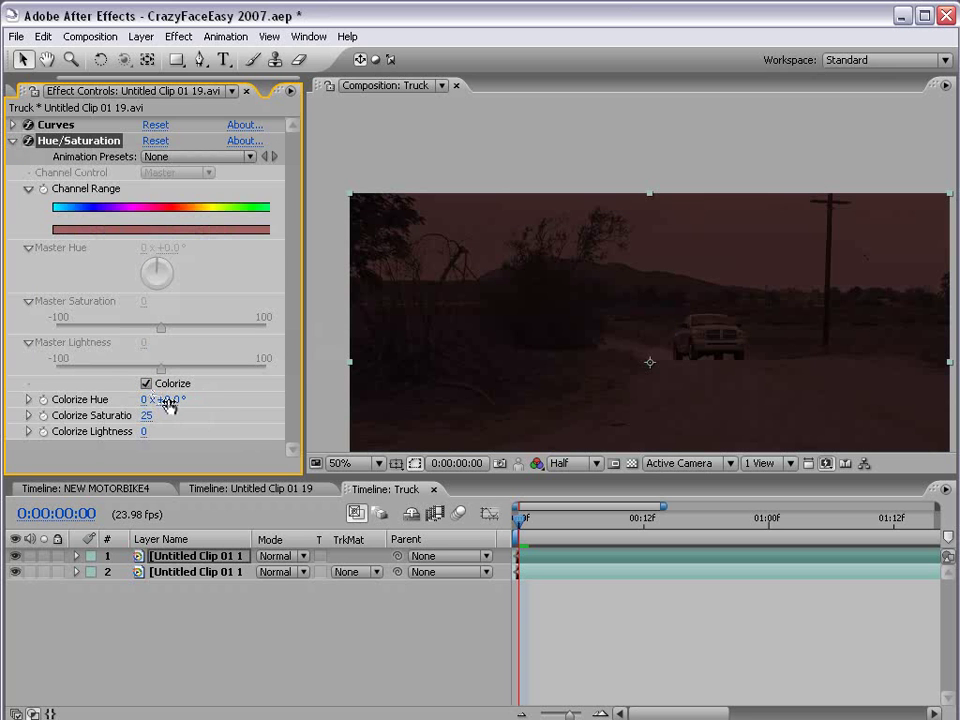
{"action": "left_click_drag", "start_coordinate": [172, 399], "coordinate": [355, 395]}
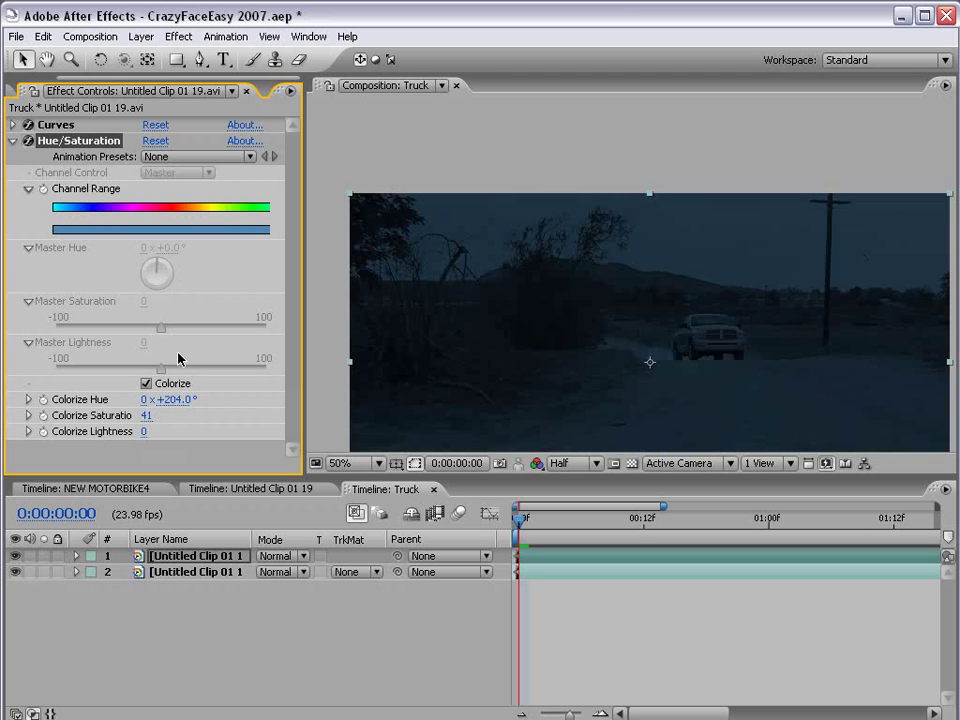
- Add Curves points lowering the low and bright ends to darken the image
{"action": "left_click", "coordinate": [13, 140]}
{"action": "left_click", "coordinate": [13, 124]}
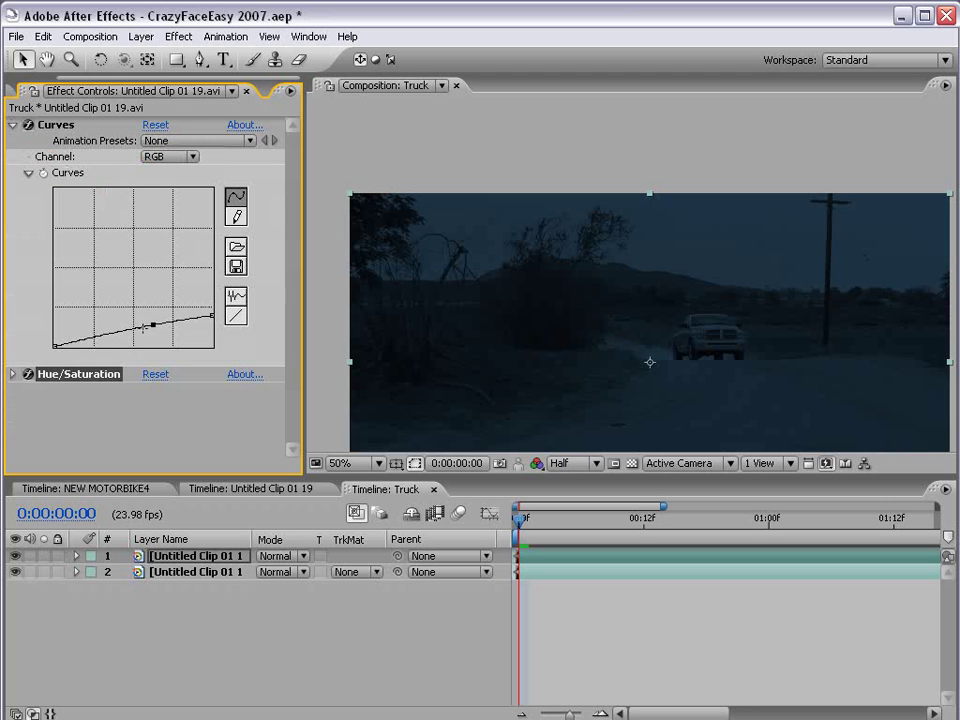
{"action": "left_click_drag", "start_coordinate": [133, 328], "coordinate": [114, 334]}
{"action": "left_click_drag", "start_coordinate": [211, 315], "coordinate": [151, 330]}
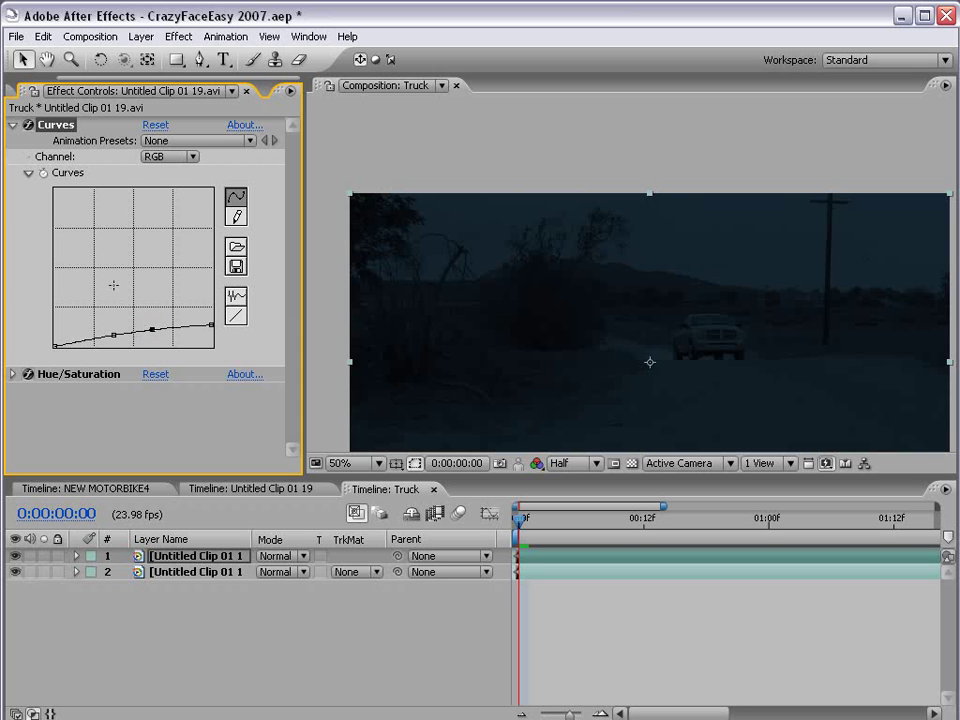
- Raise Colorize Saturation to 73, then hide the blue top layer to compare
{"action": "left_click", "coordinate": [12, 374]}
{"action": "scroll", "coordinate": [264, 317], "scroll_direction": "down", "scroll_amount": 5}
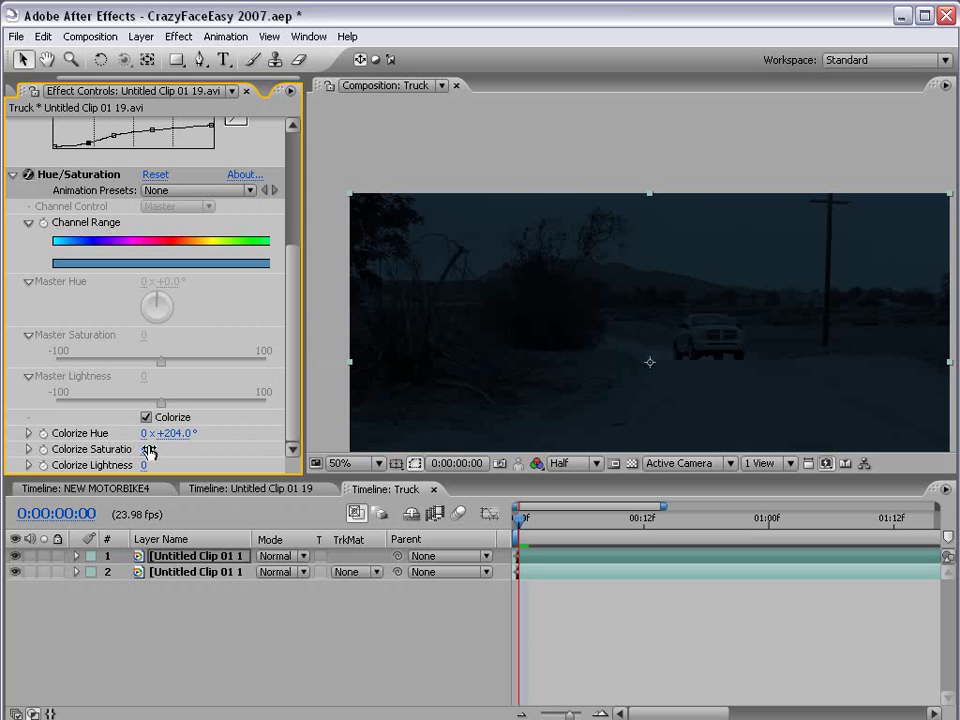
{"action": "left_click_drag", "start_coordinate": [147, 450], "coordinate": [155, 449]}
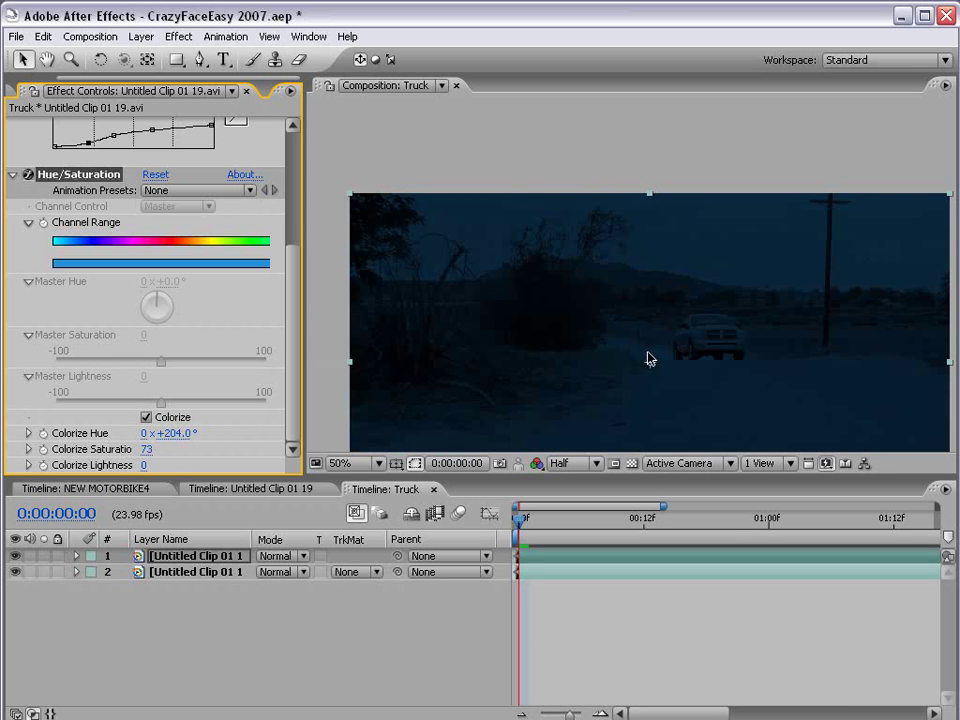
{"action": "scroll", "coordinate": [648, 358], "scroll_direction": "down", "scroll_amount": 1}
{"action": "scroll", "coordinate": [639, 257], "scroll_direction": "up", "scroll_amount": 1}
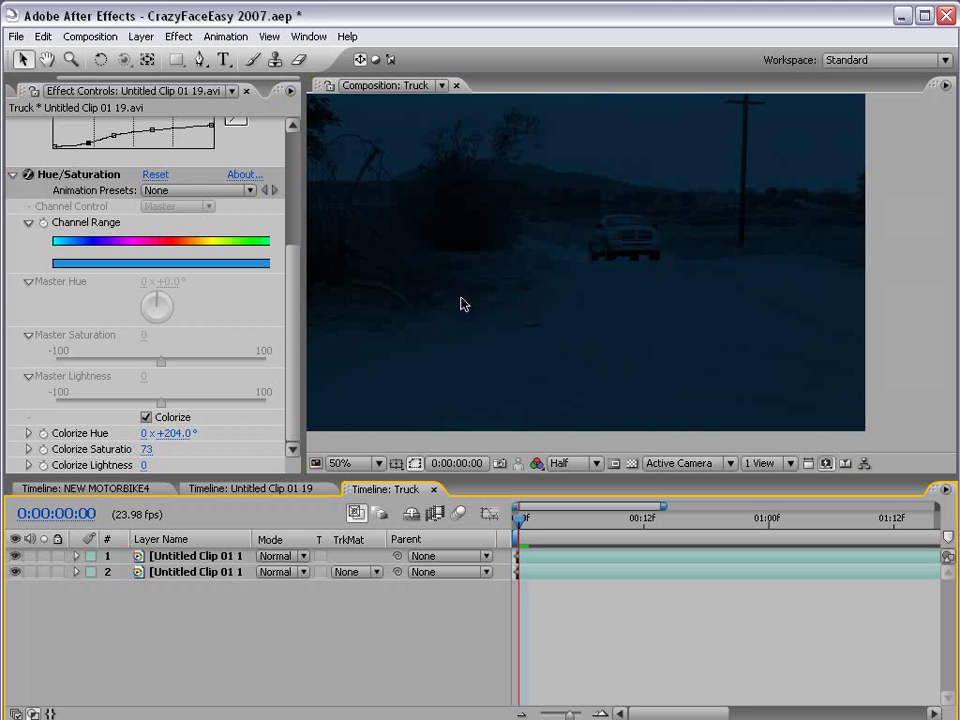
{"action": "key", "text": "h"}
{"action": "left_click_drag", "start_coordinate": [567, 243], "coordinate": [641, 263]}
{"action": "left_click", "coordinate": [15, 558]}
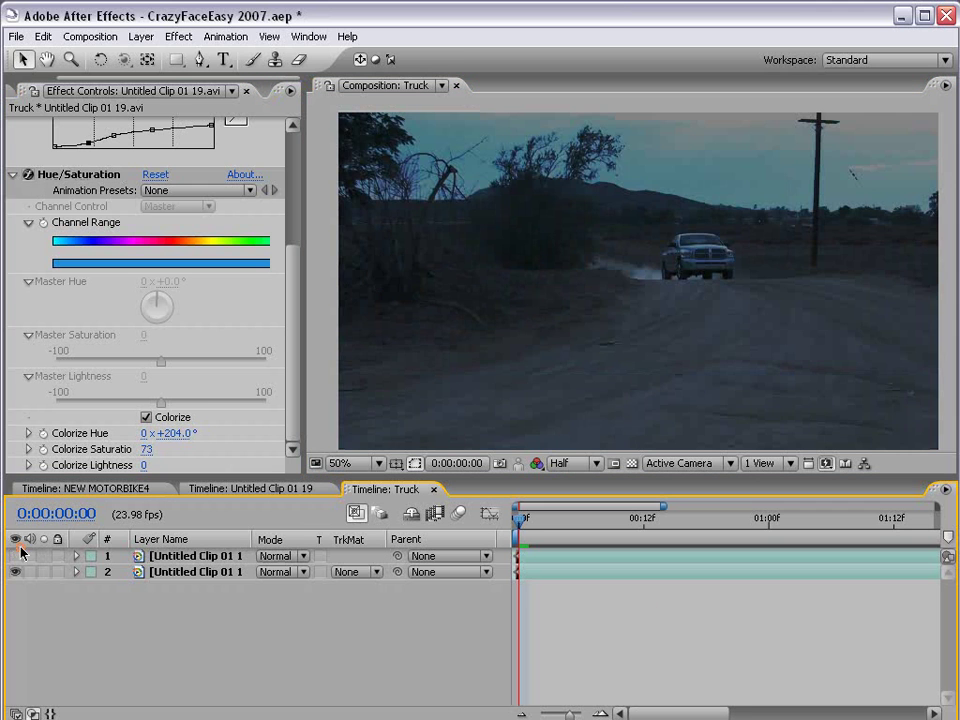
{"action": "key", "text": "v"}
{"action": "scroll", "coordinate": [619, 296], "scroll_direction": "down", "scroll_amount": 1}
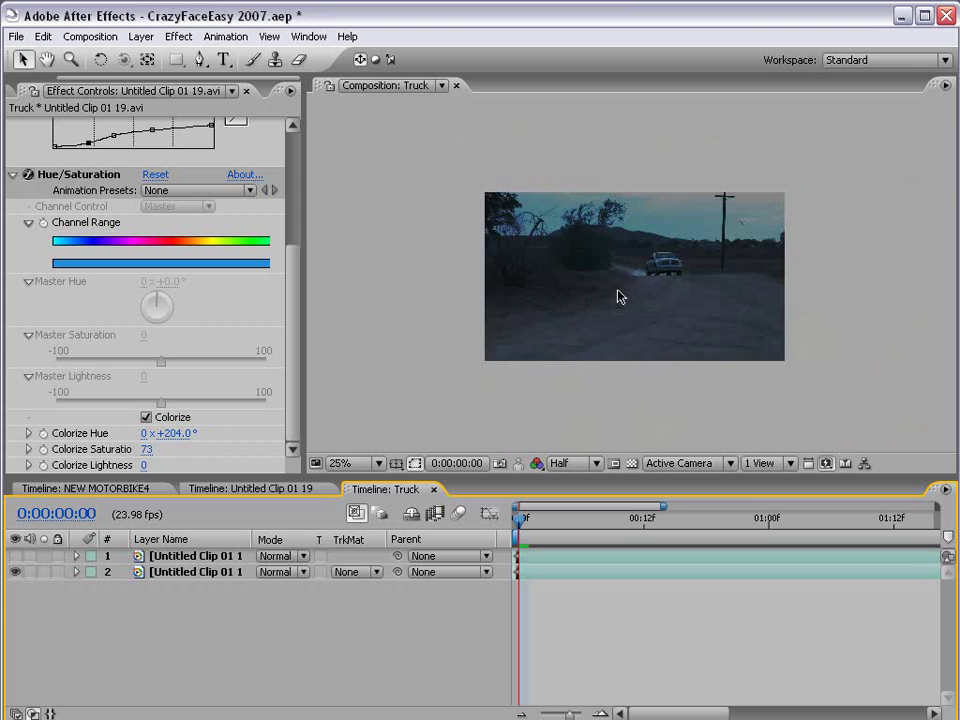
- Draw a rectangular mask across the sky on the blue top layer
{"action": "left_click", "coordinate": [15, 556]}
{"action": "key", "text": "h"}
{"action": "left_click_drag", "start_coordinate": [608, 242], "coordinate": [606, 251]}
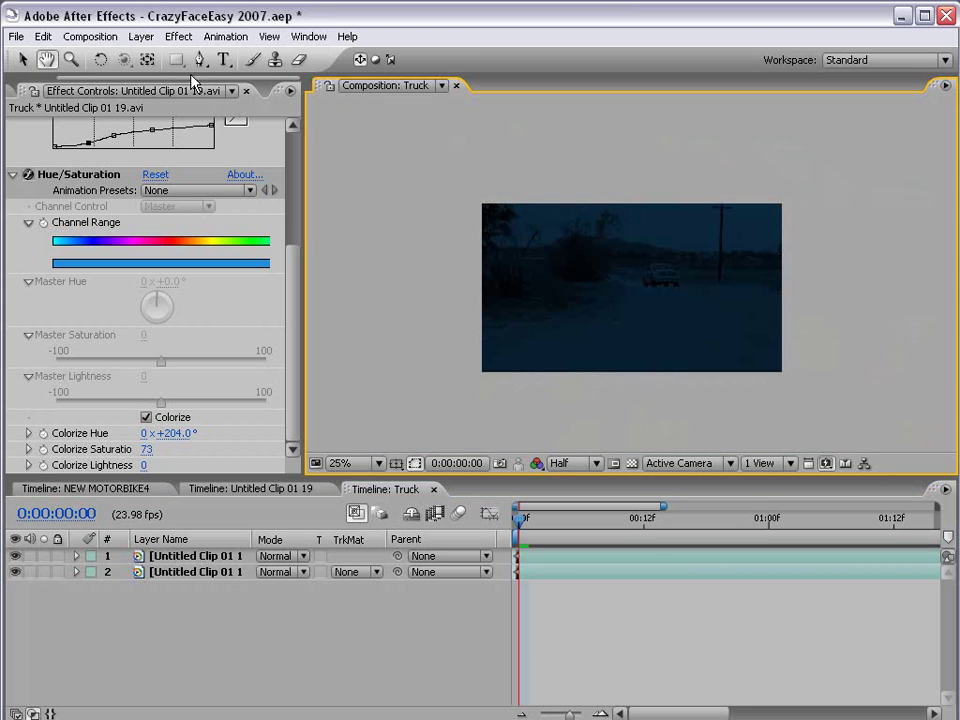
{"action": "key", "text": "ctrl+Down"}
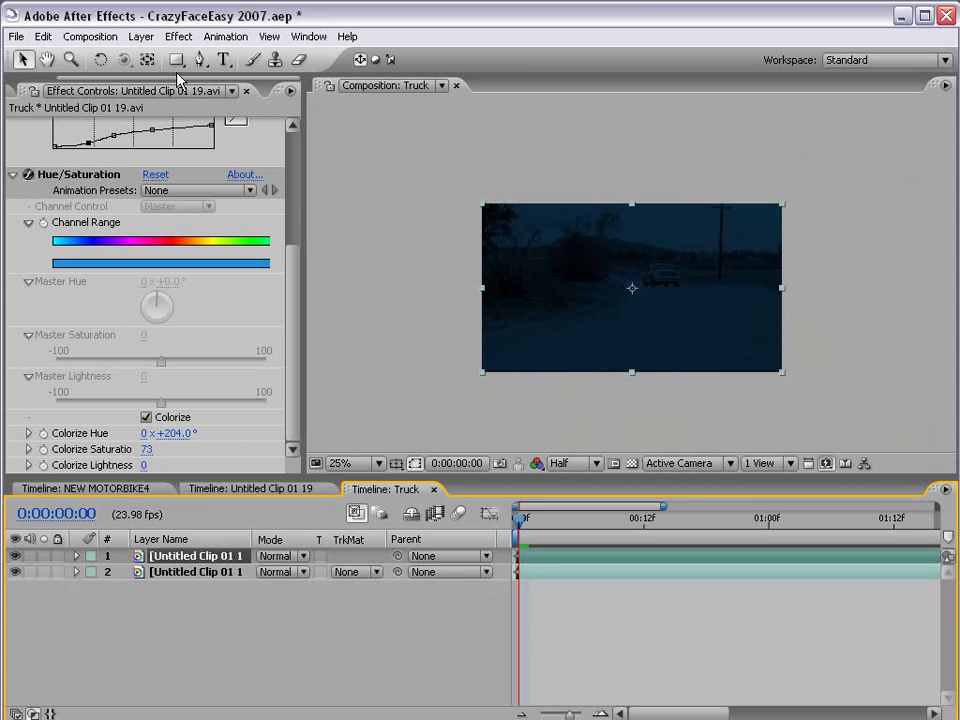
{"action": "left_click", "coordinate": [182, 63]}
{"action": "left_click_drag", "start_coordinate": [183, 63], "coordinate": [254, 66]}
{"action": "left_click_drag", "start_coordinate": [349, 129], "coordinate": [906, 292]}
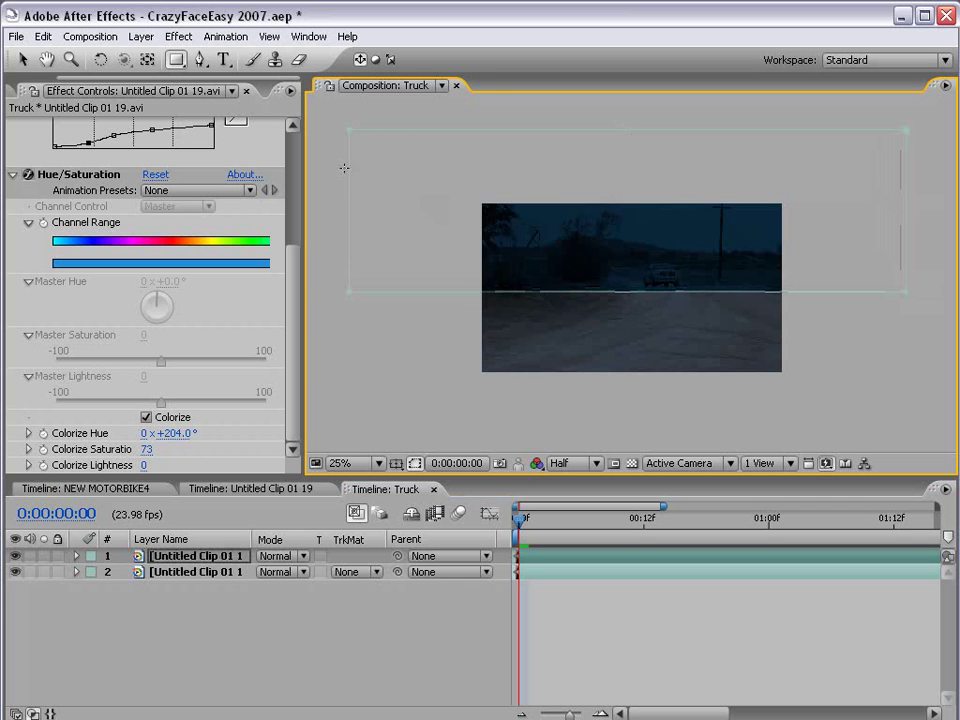
- Feather the mask 337 pixels so the grade blends softly
{"action": "key", "text": "f"}
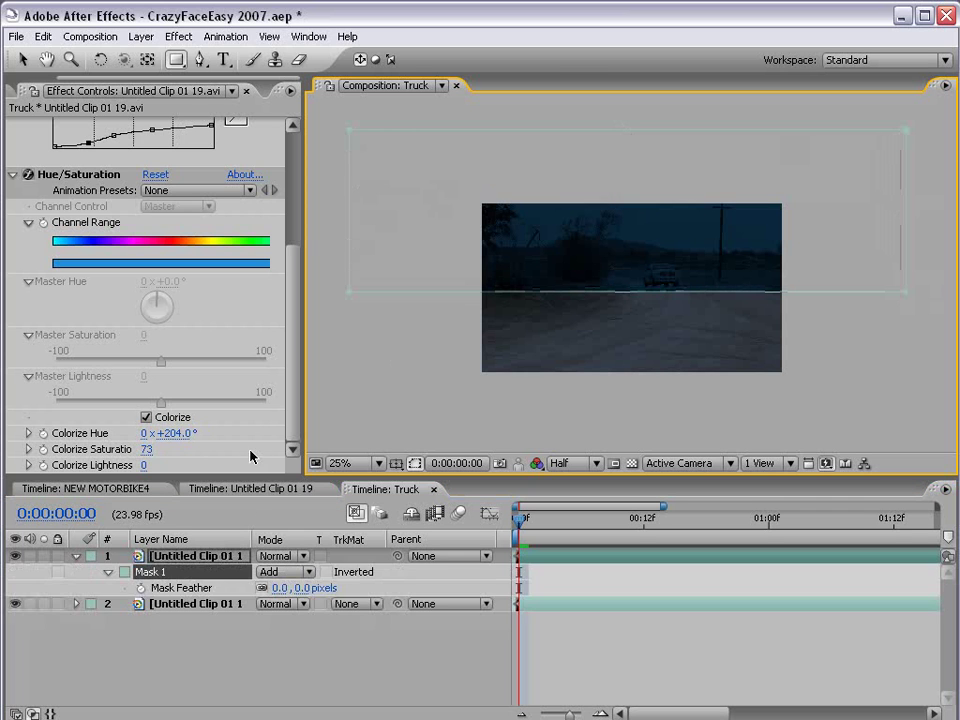
{"action": "left_click_drag", "start_coordinate": [300, 588], "coordinate": [616, 572]}
{"action": "left_click", "coordinate": [561, 443]}
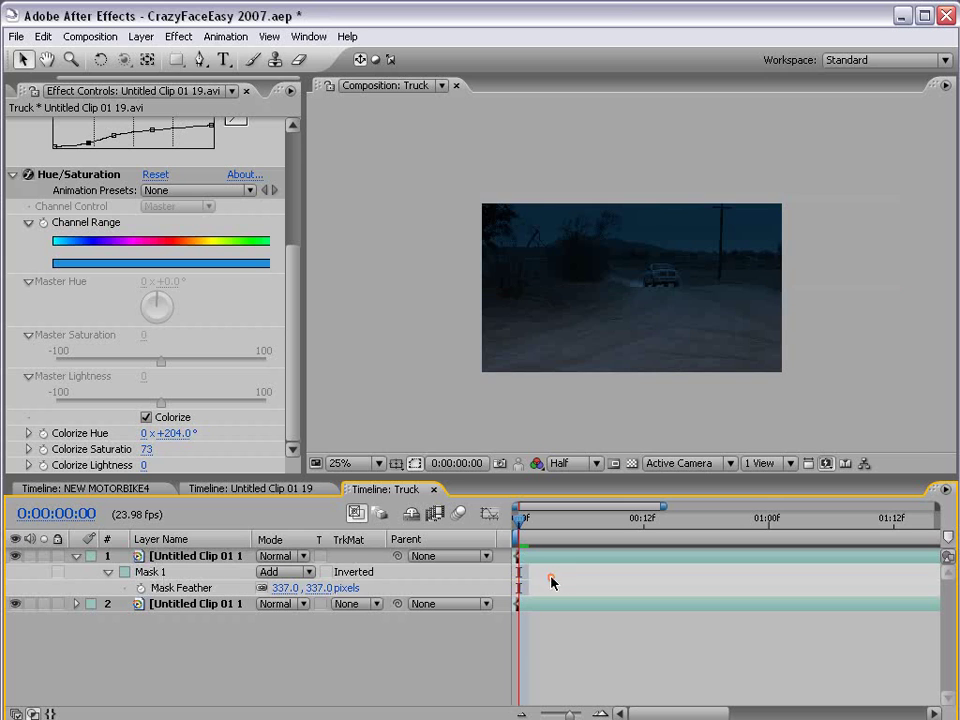
{"action": "scroll", "coordinate": [612, 393], "scroll_direction": "up", "scroll_amount": 1}
{"action": "left_click_drag", "start_coordinate": [612, 393], "coordinate": [572, 364]}
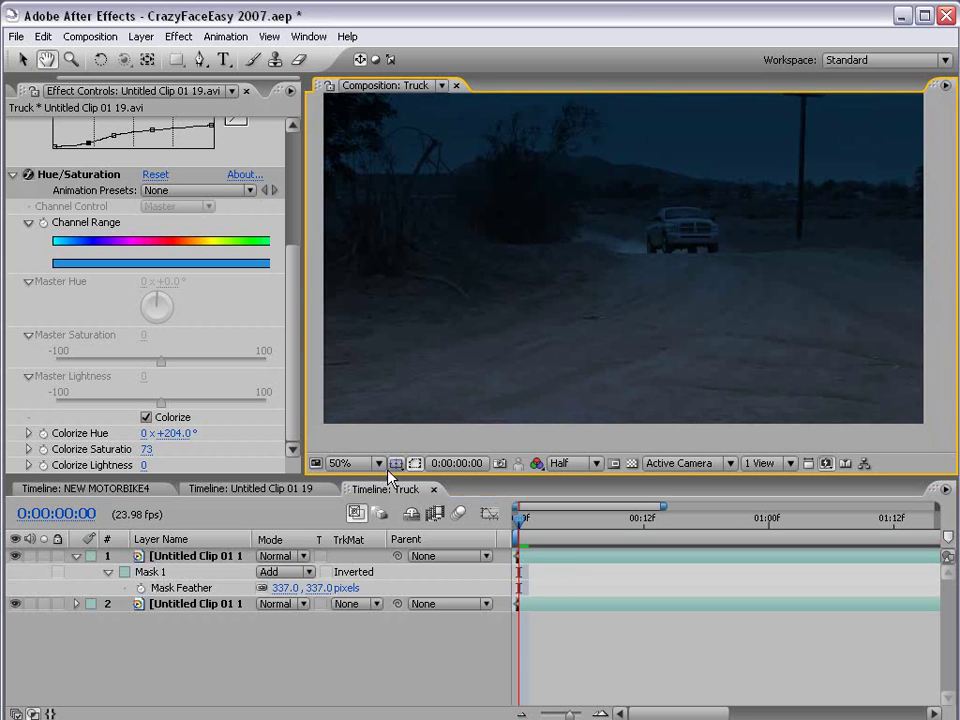
- Raise the mask's bottom edge toward the horizon and return the view to 50%
{"action": "left_click", "coordinate": [162, 560]}
{"action": "scroll", "coordinate": [601, 293], "scroll_direction": "down", "scroll_amount": 1}
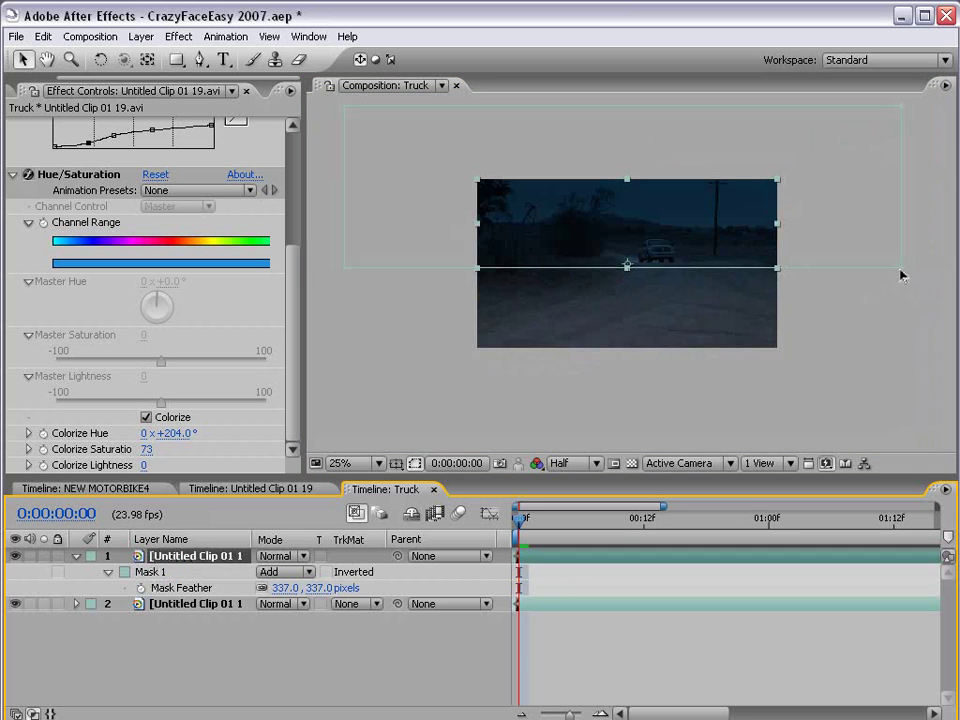
{"action": "left_click", "coordinate": [514, 240]}
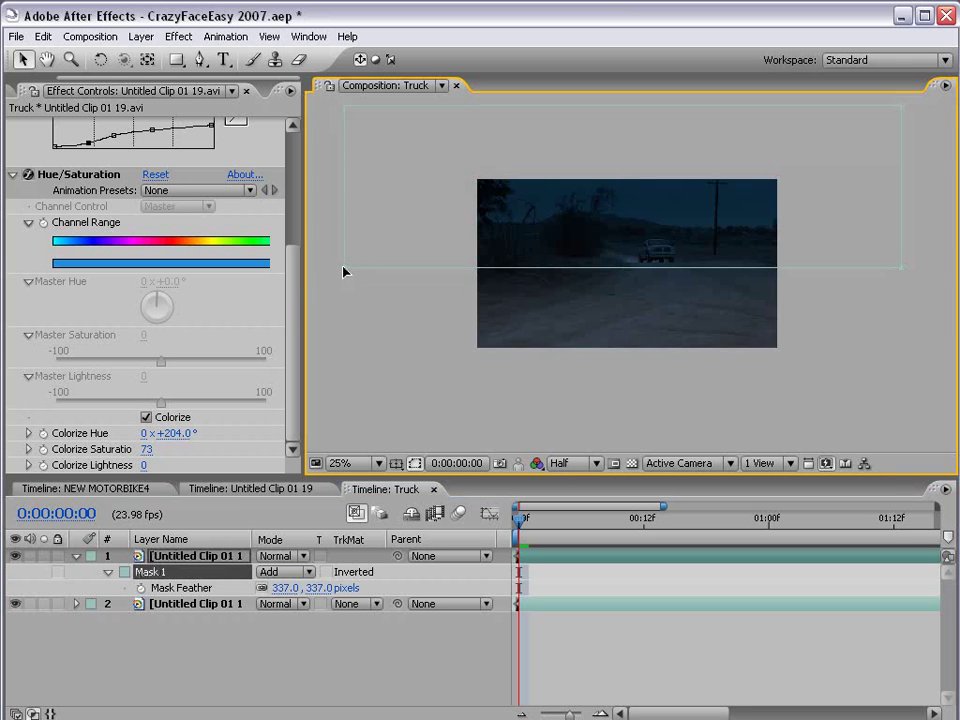
{"action": "mouse_move", "coordinate": [344, 270]}
{"action": "left_mouse_down"}
{"action": "mouse_move", "coordinate": [349, 219]}
{"action": "mouse_move", "coordinate": [342, 258]}
{"action": "left_mouse_up"}
{"action": "key", "text": "period"}
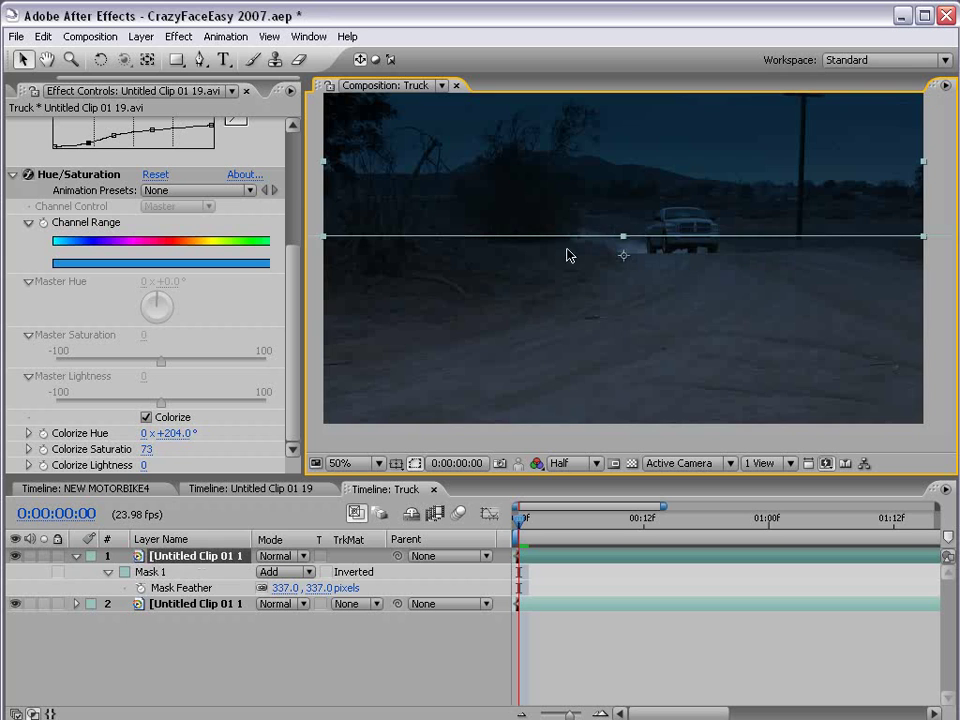
{"action": "left_click", "coordinate": [182, 604]}
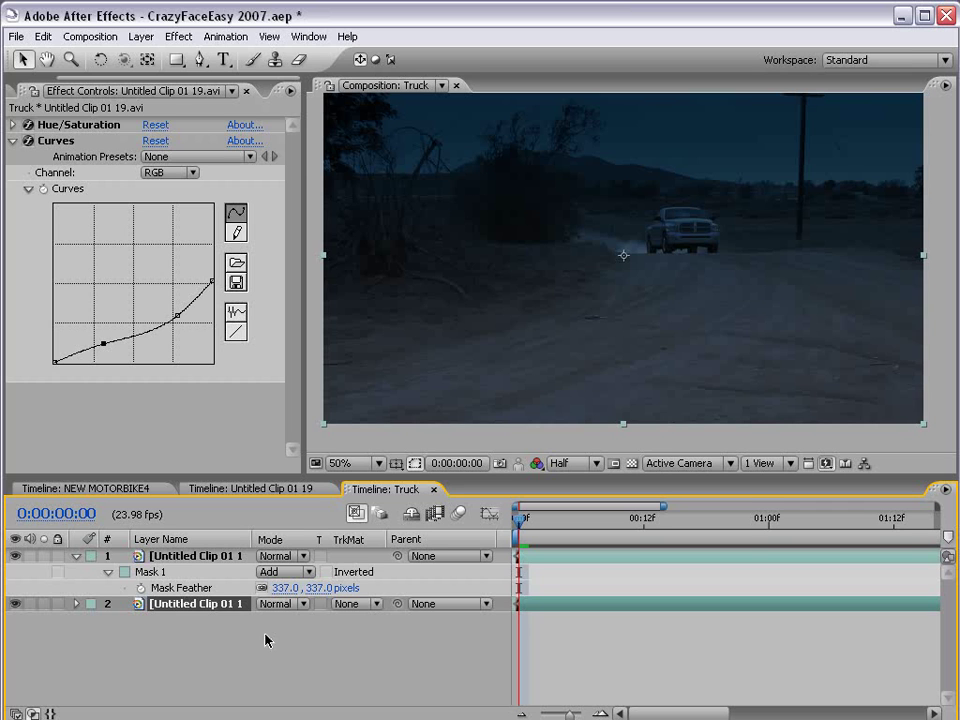
- Rename the lower layer to BG
{"action": "key", "text": "Return"}
{"action": "type", "text": "BG"}
{"action": "key", "text": "Return"}
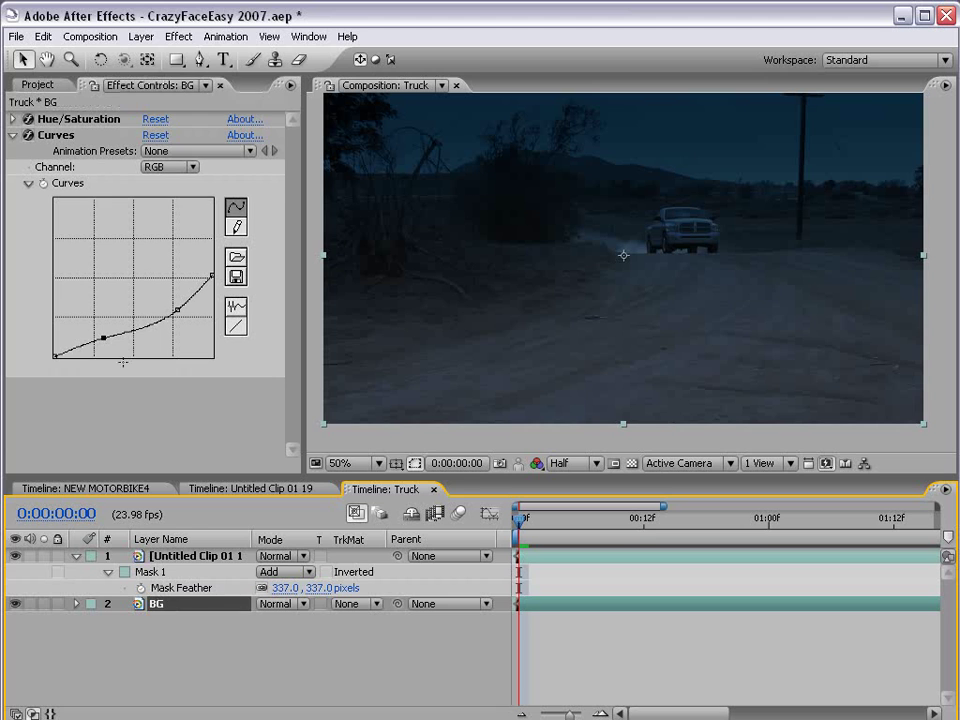
- Lower the Red curve, raise the Blue curve, and tweak two RGB curve points on BG
{"action": "left_click", "coordinate": [177, 167]}
{"action": "left_click", "coordinate": [179, 195]}
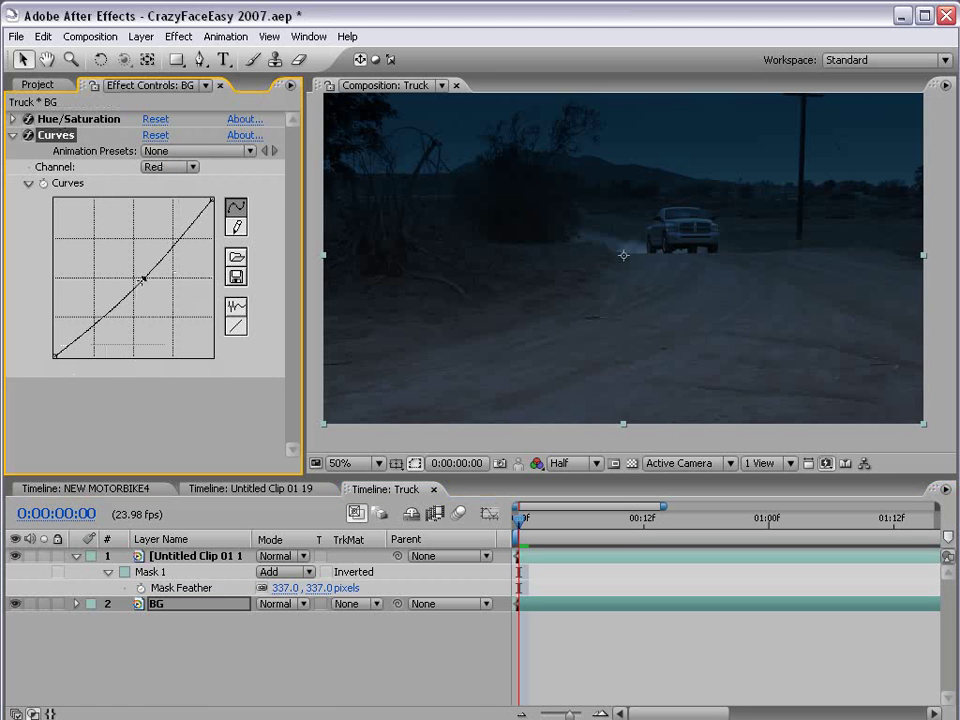
{"action": "left_click_drag", "start_coordinate": [143, 278], "coordinate": [147, 283]}
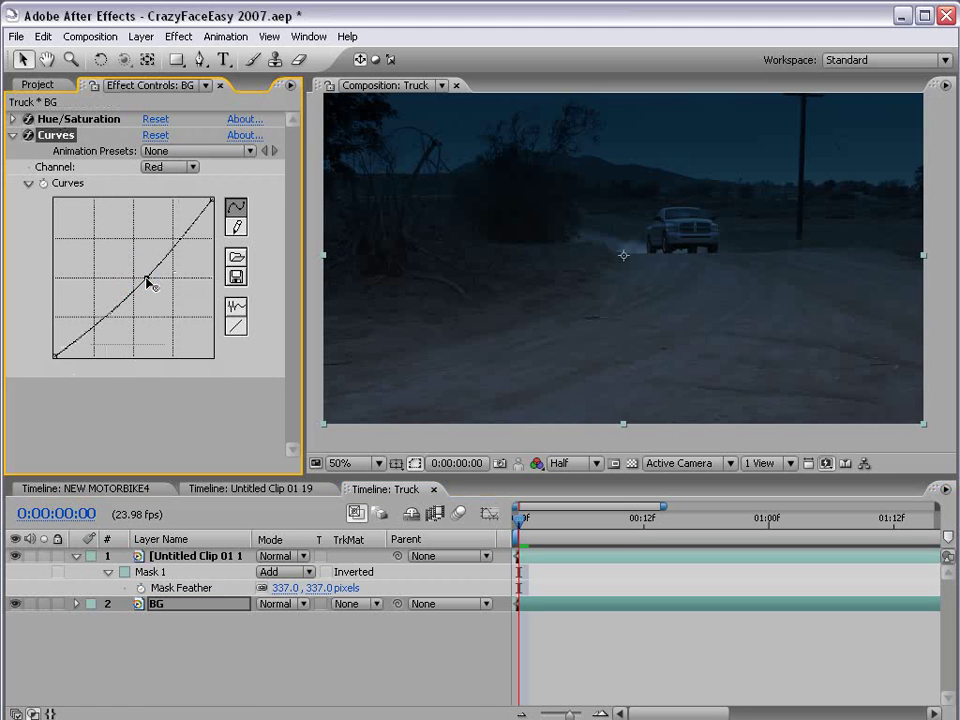
{"action": "left_click", "coordinate": [170, 167]}
{"action": "left_click", "coordinate": [167, 197]}
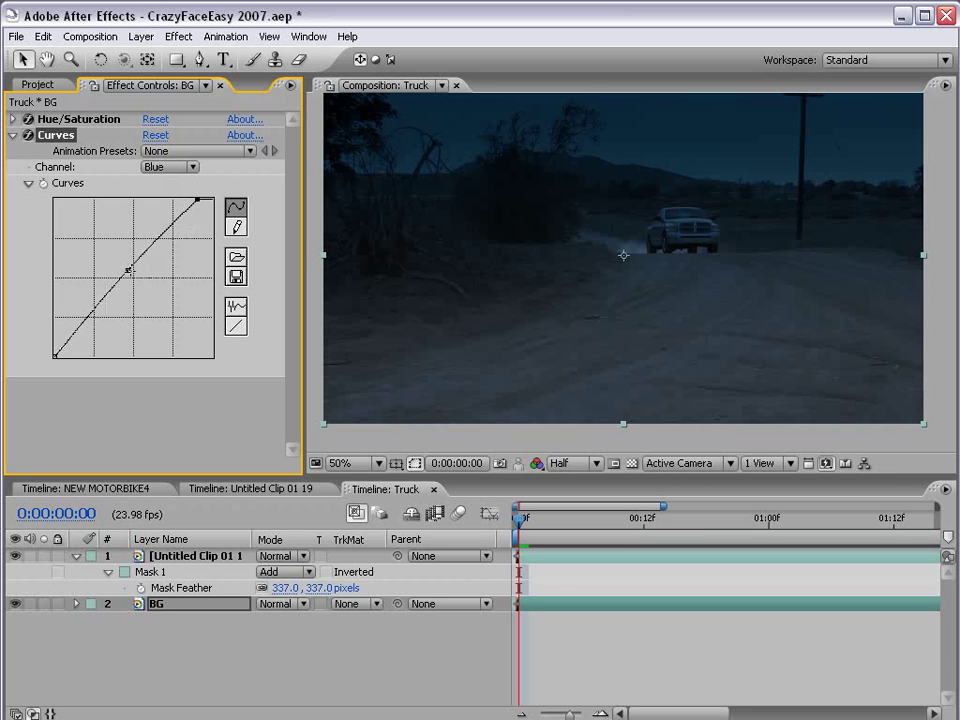
{"action": "left_click_drag", "start_coordinate": [128, 270], "coordinate": [125, 267]}
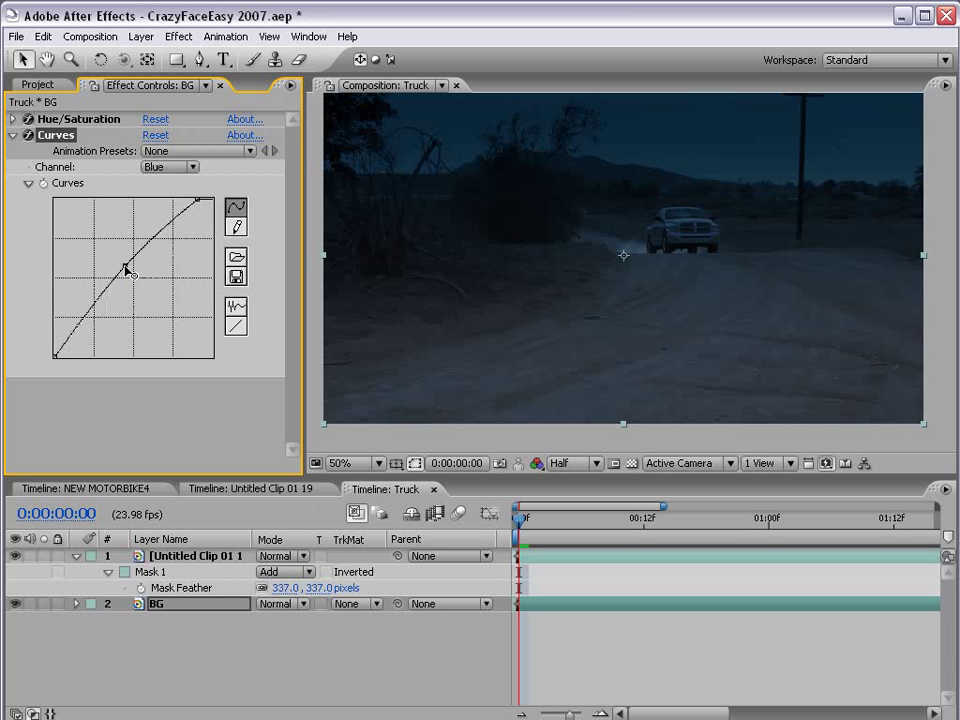
{"action": "left_click", "coordinate": [162, 167]}
{"action": "left_click", "coordinate": [165, 117]}
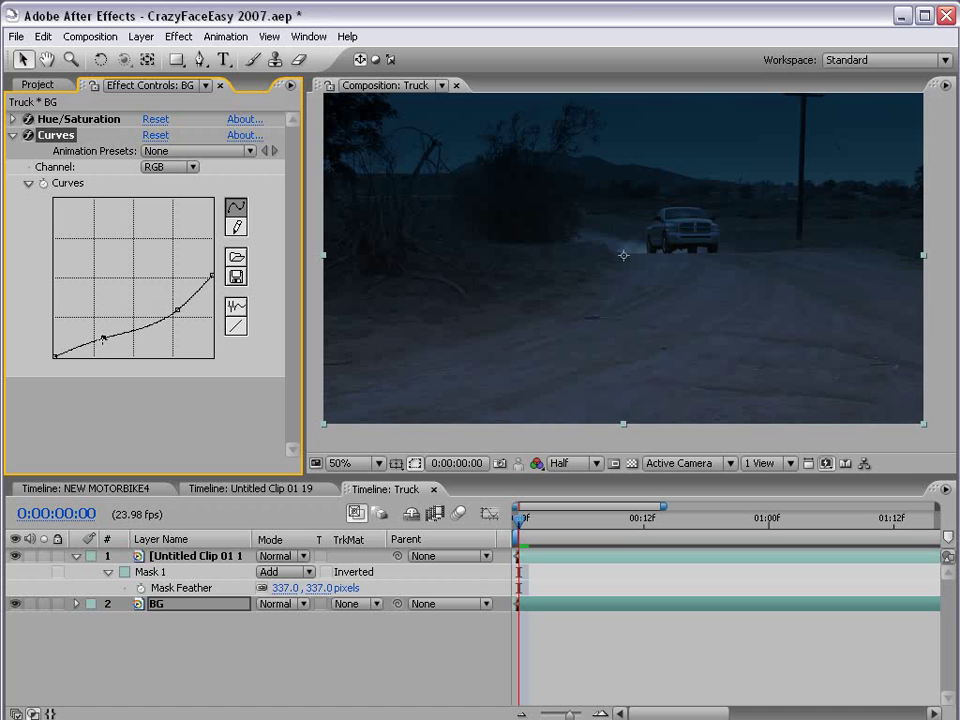
{"action": "left_click_drag", "start_coordinate": [103, 338], "coordinate": [98, 341]}
{"action": "left_click_drag", "start_coordinate": [176, 311], "coordinate": [182, 313]}
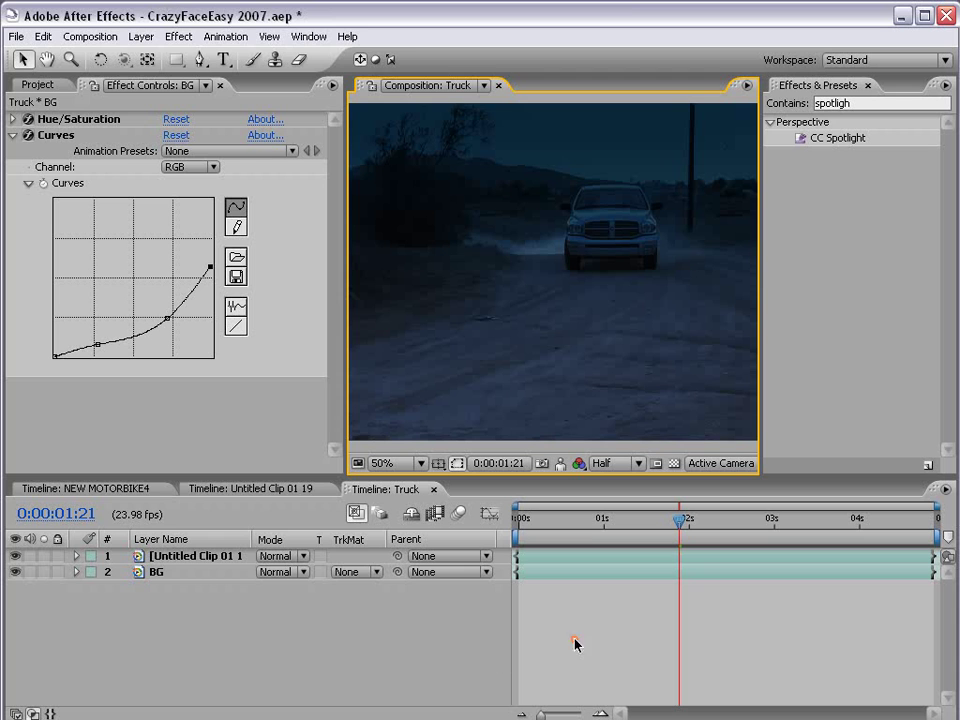
- Create a new slightly lighter grey solid layer
{"action": "left_click", "coordinate": [141, 36]}
{"action": "mouse_move", "coordinate": [150, 58]}
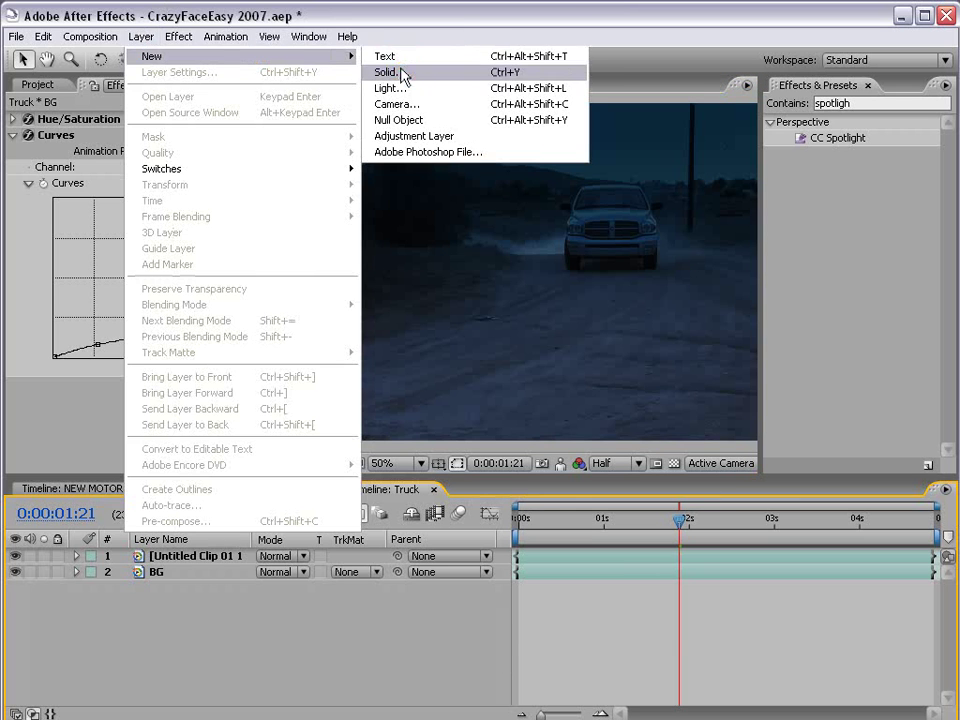
{"action": "left_click", "coordinate": [403, 70]}
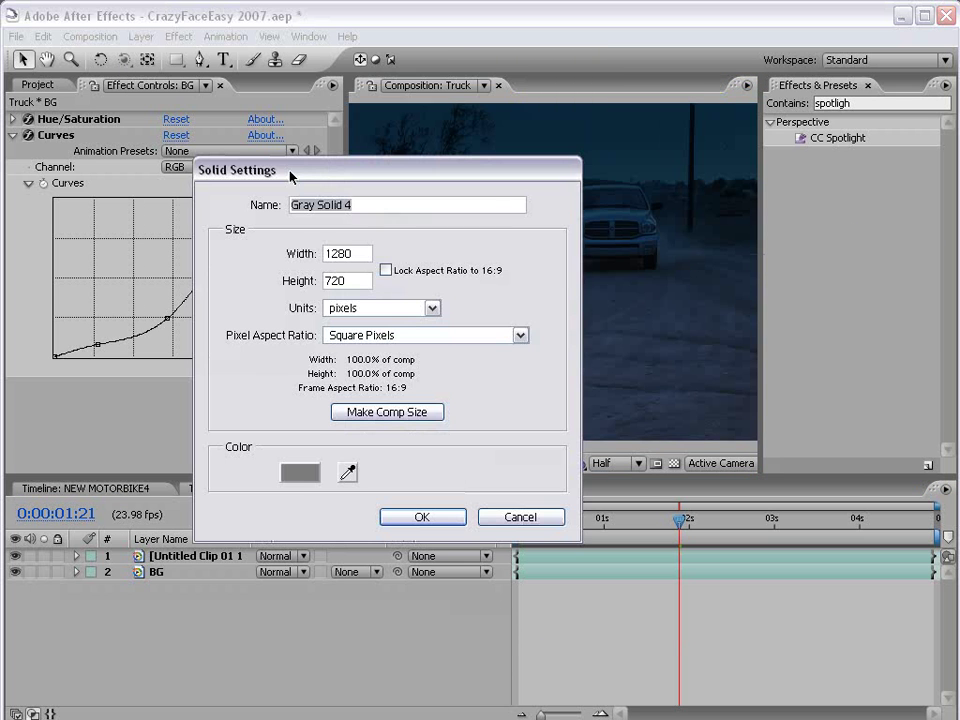
{"action": "left_click", "coordinate": [300, 473]}
{"action": "left_click", "coordinate": [268, 497]}
{"action": "left_click", "coordinate": [646, 372]}
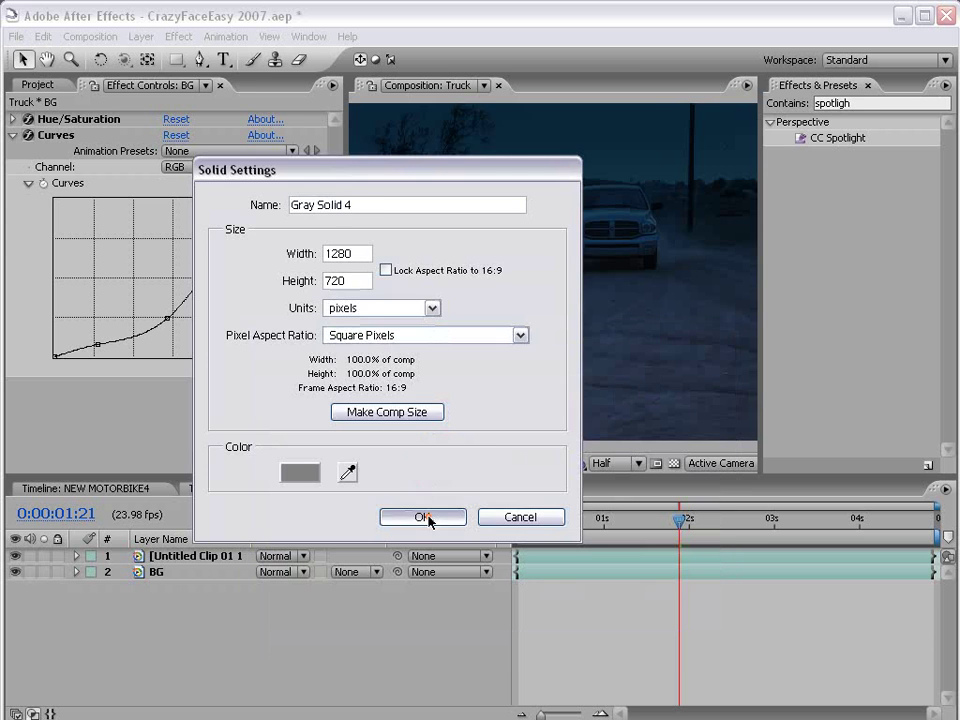
{"action": "left_click", "coordinate": [424, 516]}
- Apply CC Spotlight to the grey solid and position its source, target and height
{"action": "left_click", "coordinate": [838, 141]}
{"action": "left_click_drag", "start_coordinate": [838, 148], "coordinate": [590, 230]}
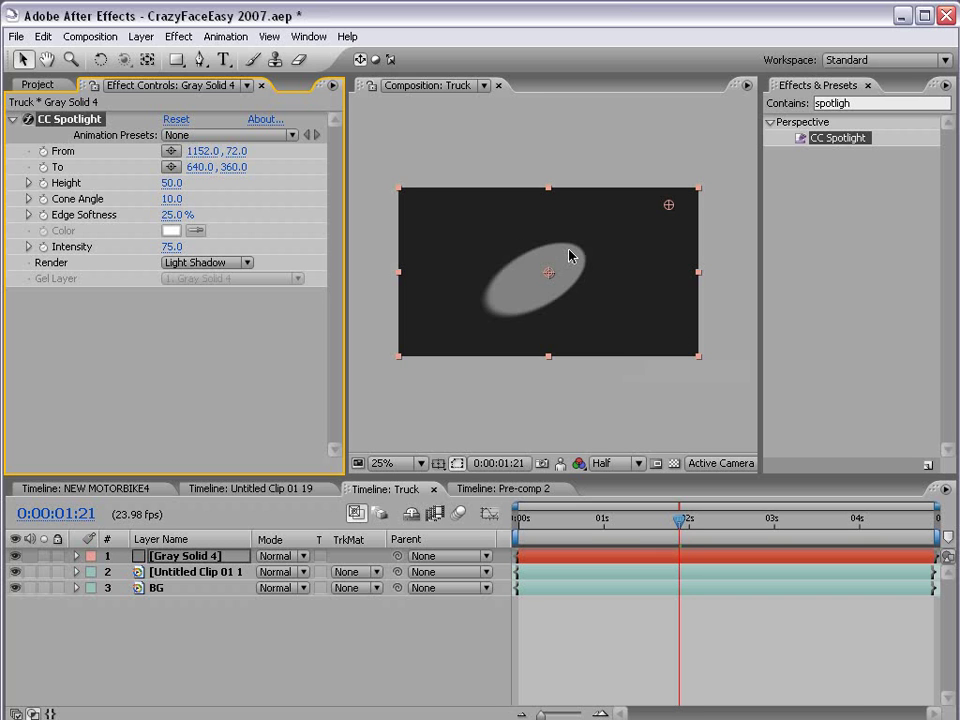
{"action": "left_click_drag", "start_coordinate": [670, 208], "coordinate": [549, 125]}
{"action": "left_click_drag", "start_coordinate": [548, 276], "coordinate": [551, 244]}
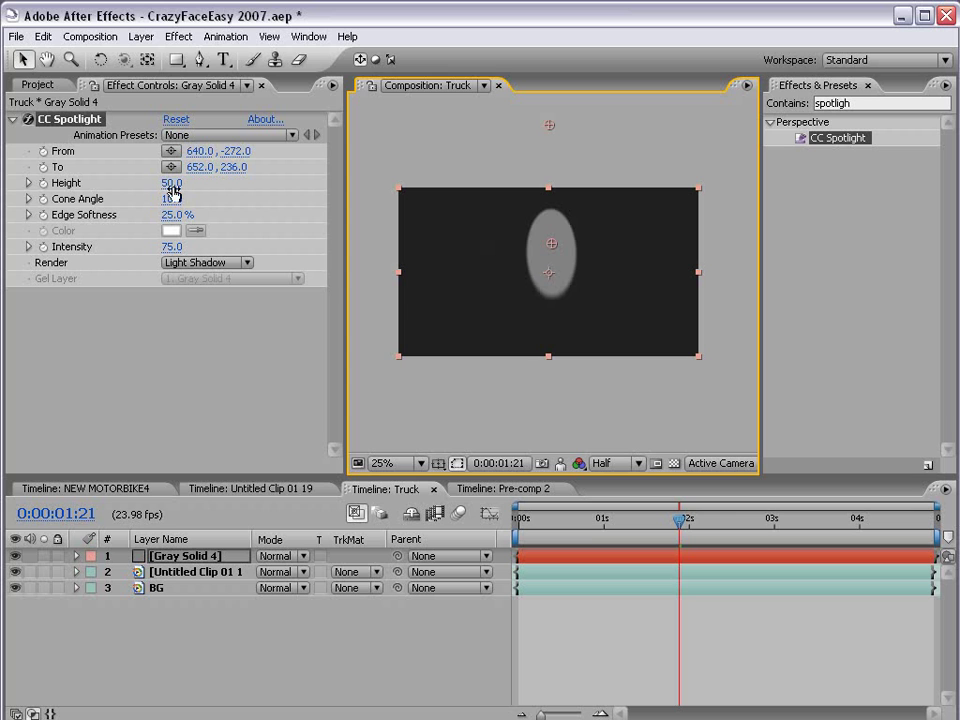
{"action": "mouse_move", "coordinate": [166, 182]}
{"action": "left_mouse_down"}
{"action": "mouse_move", "coordinate": [146, 180]}
{"action": "mouse_move", "coordinate": [172, 182]}
{"action": "left_mouse_up"}
{"action": "left_click_drag", "start_coordinate": [549, 125], "coordinate": [553, 126]}
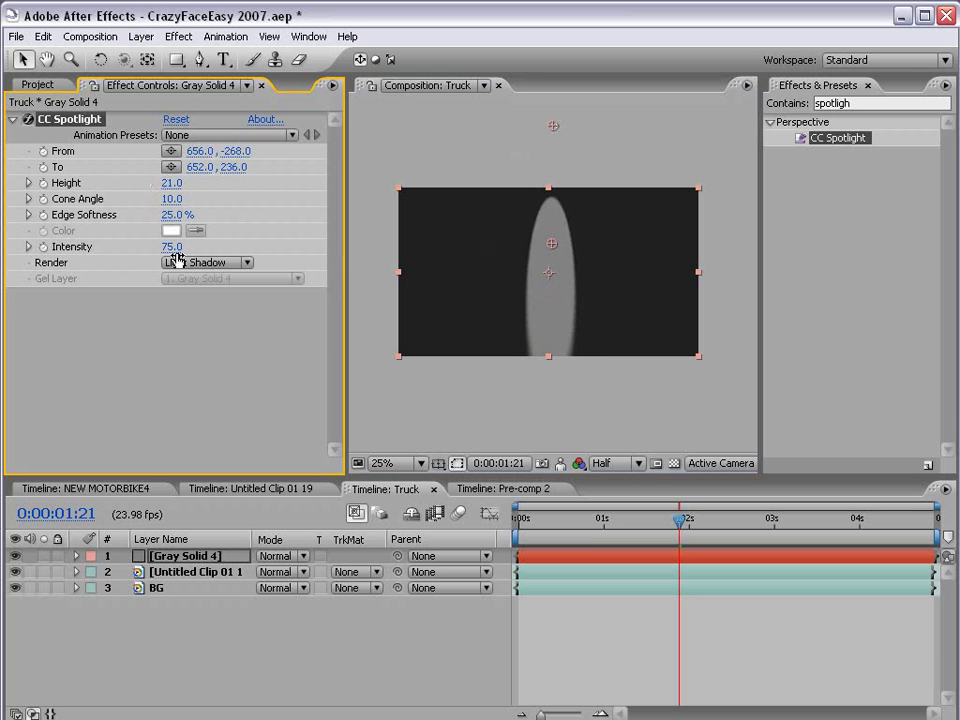
- Set the spotlight cone angle to 15.4 and edge softness to 98%, refining its points
{"action": "left_click_drag", "start_coordinate": [171, 200], "coordinate": [108, 200]}
{"action": "left_click_drag", "start_coordinate": [176, 214], "coordinate": [235, 211]}
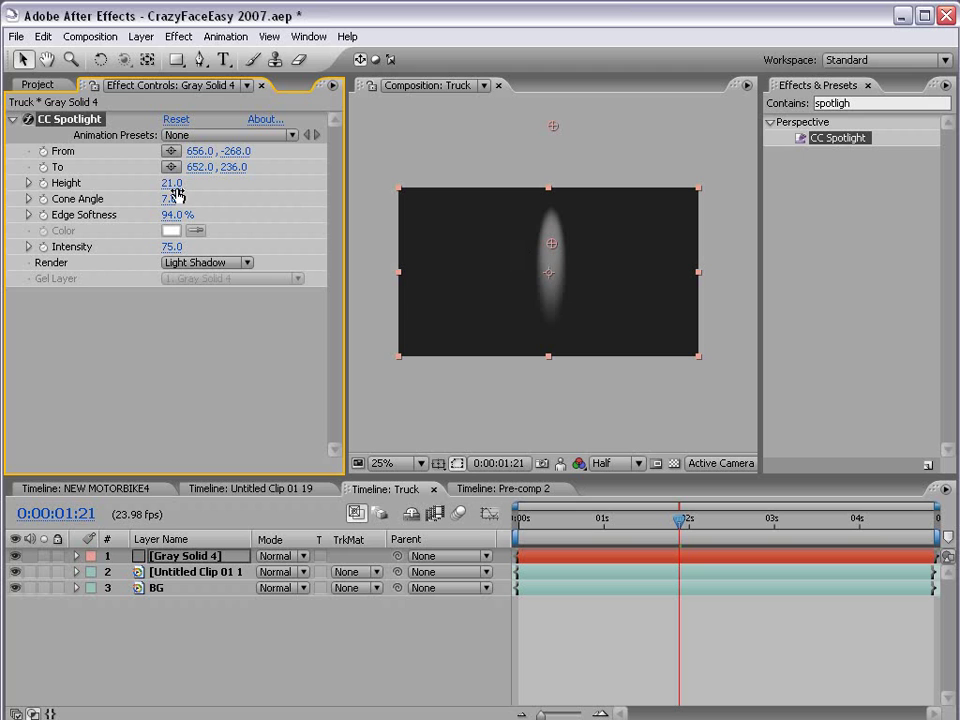
{"action": "left_click_drag", "start_coordinate": [165, 199], "coordinate": [181, 198]}
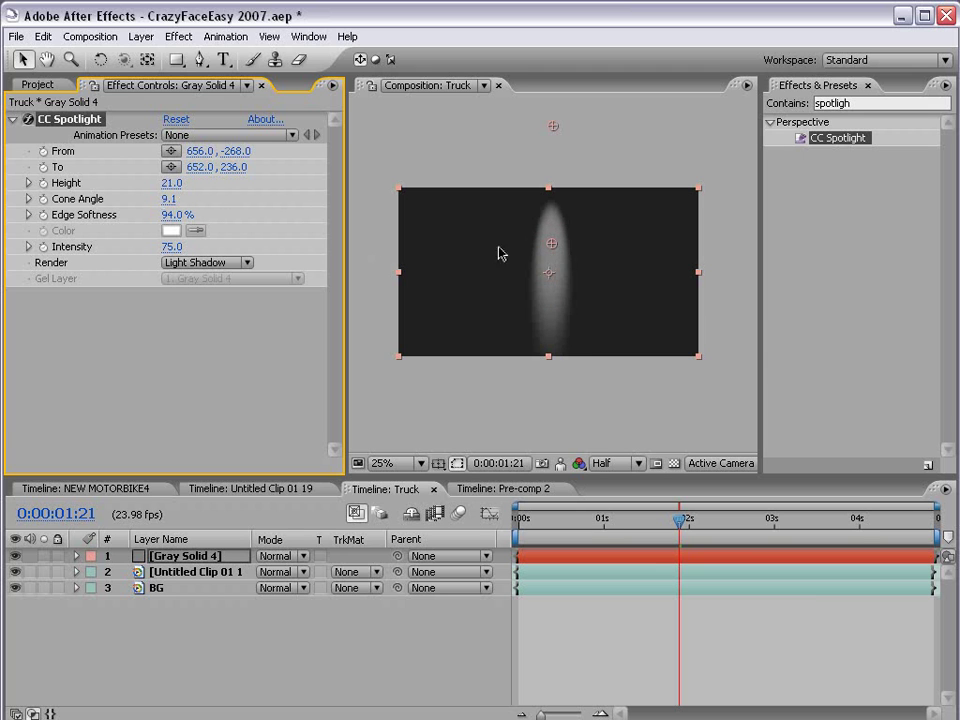
{"action": "left_click_drag", "start_coordinate": [553, 247], "coordinate": [553, 240]}
{"action": "left_click_drag", "start_coordinate": [553, 125], "coordinate": [556, 140]}
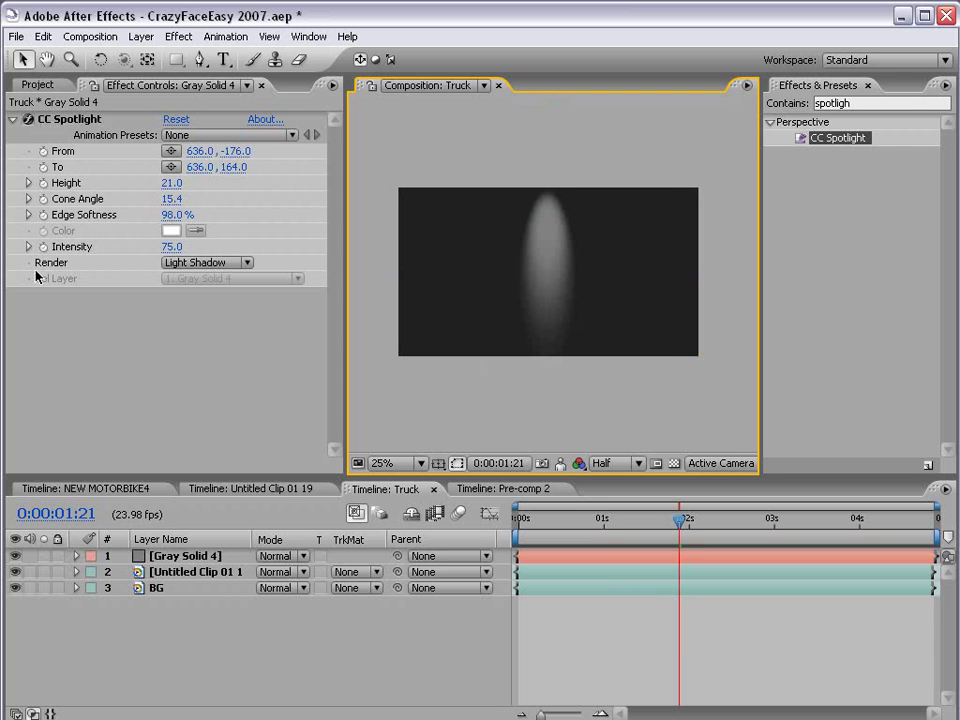
- Render CC Spotlight as Light Only and blend its layer with Classic Color Dodge
{"action": "left_click", "coordinate": [184, 270]}
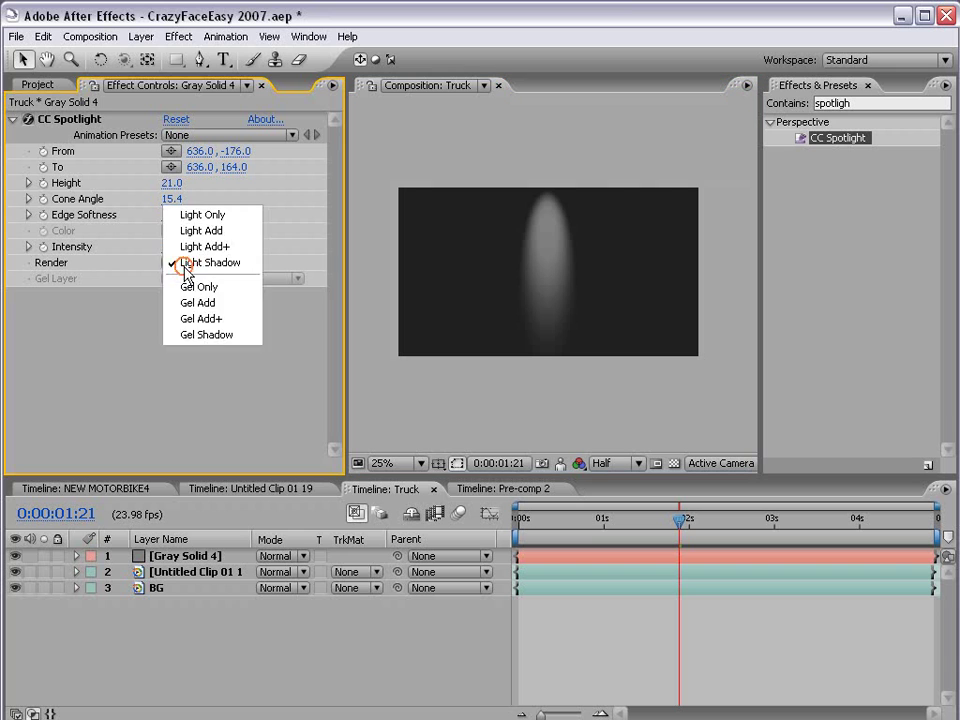
{"action": "left_click", "coordinate": [200, 213]}
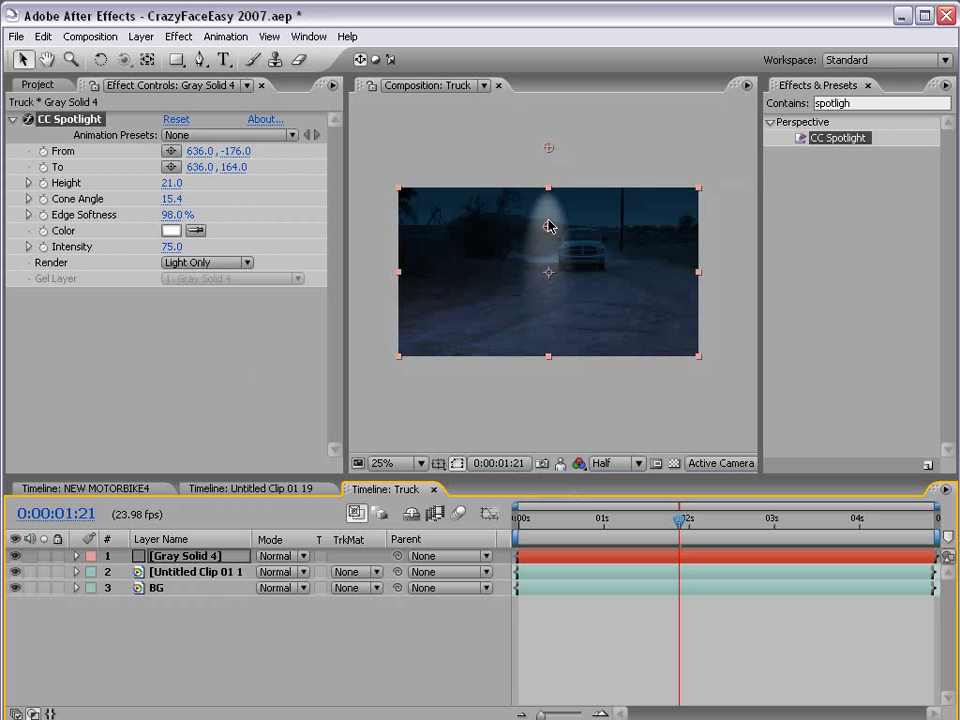
{"action": "left_click", "coordinate": [285, 566]}
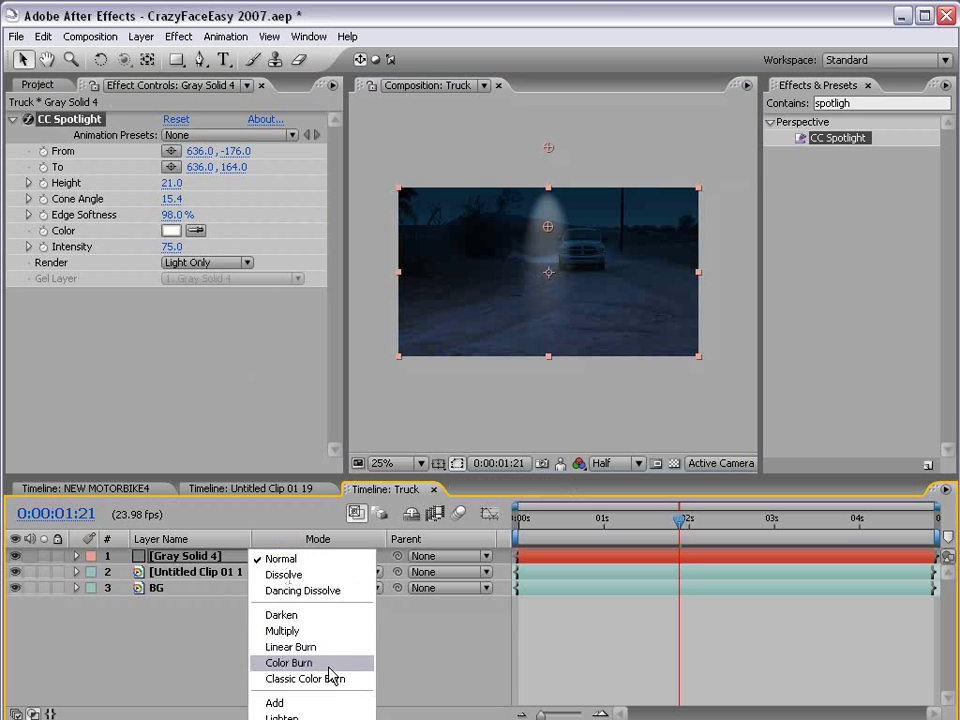
{"action": "left_click", "coordinate": [308, 719]}
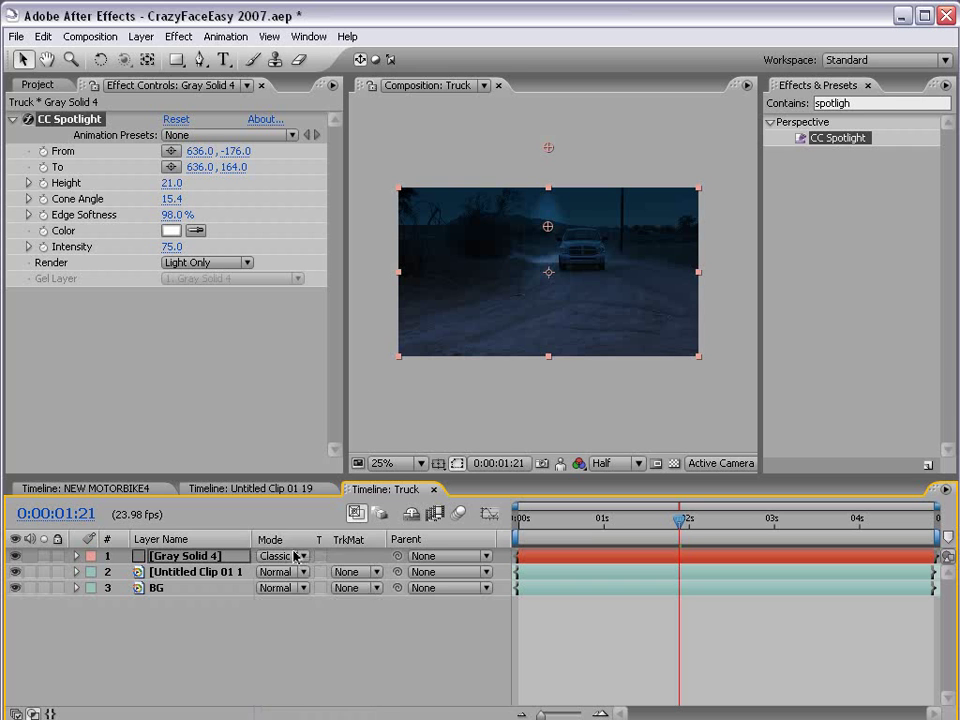
{"action": "left_click", "coordinate": [306, 558]}
{"action": "left_click", "coordinate": [328, 557]}
- Make the Gray Solid 4 spotlight layer 3D and lower it toward the road
{"action": "left_click", "coordinate": [191, 559]}
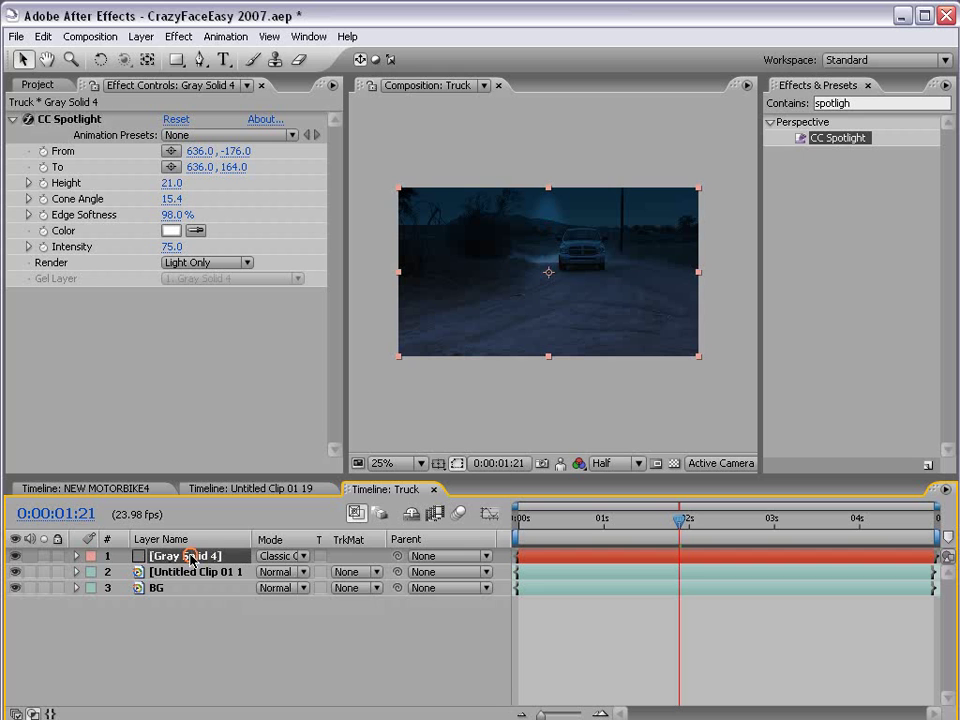
{"action": "key", "text": "F4"}
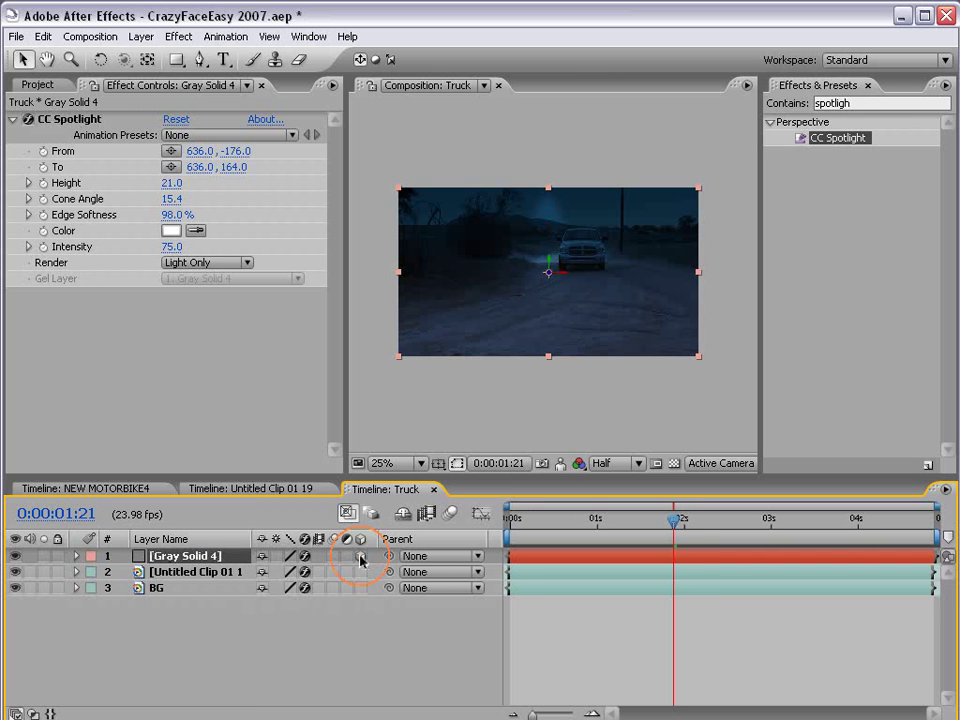
{"action": "left_click", "coordinate": [360, 556]}
{"action": "scroll", "coordinate": [484, 394], "scroll_direction": "up", "scroll_amount": 1}
{"action": "key", "text": "w"}
{"action": "left_click", "coordinate": [556, 233]}
{"action": "key", "text": "v"}
{"action": "left_click_drag", "start_coordinate": [549, 249], "coordinate": [557, 355]}
- Raise the spotlight intensity to 169 and slide the light pool up the road
{"action": "key", "text": "w"}
{"action": "key", "text": "v"}
{"action": "left_click", "coordinate": [555, 625]}
{"action": "left_click", "coordinate": [540, 563]}
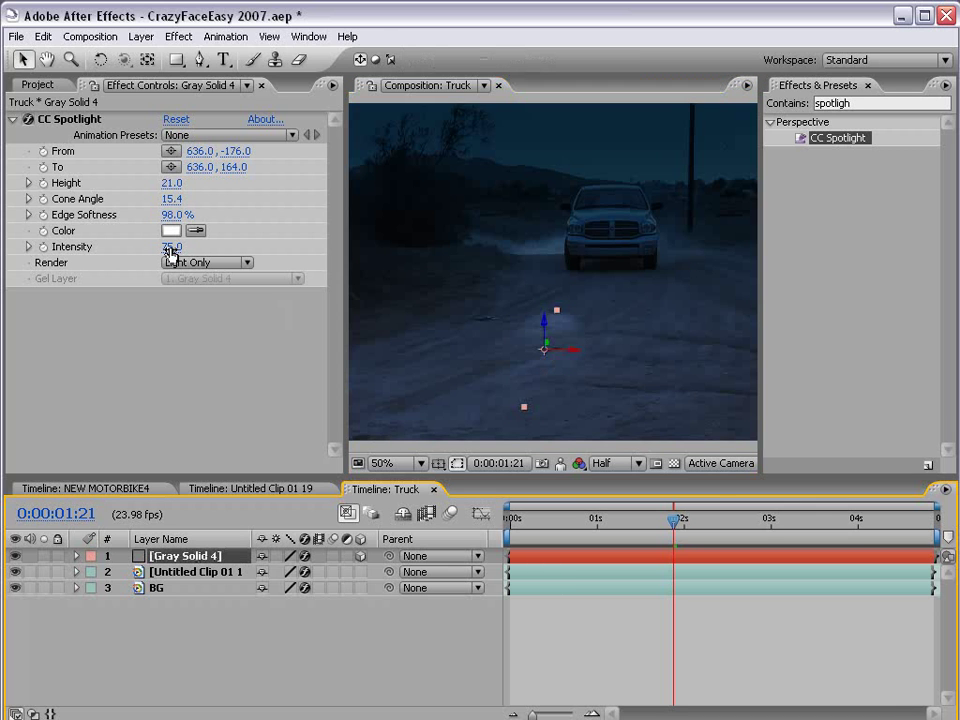
{"action": "left_click_drag", "start_coordinate": [170, 247], "coordinate": [256, 246]}
{"action": "left_click_drag", "start_coordinate": [550, 350], "coordinate": [662, 308]}
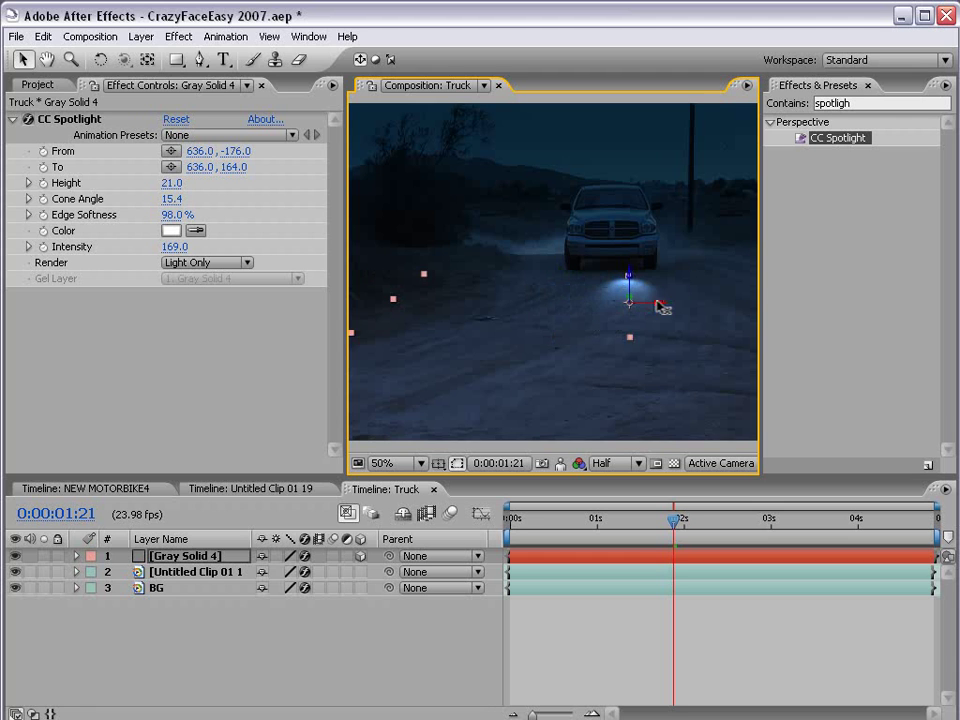
- Duplicate the Gray Solid 4 spotlight and drag the copy left as a second headlight pool
{"action": "left_click", "coordinate": [585, 632]}
{"action": "left_click", "coordinate": [605, 562]}
{"action": "key", "text": "ctrl+d"}
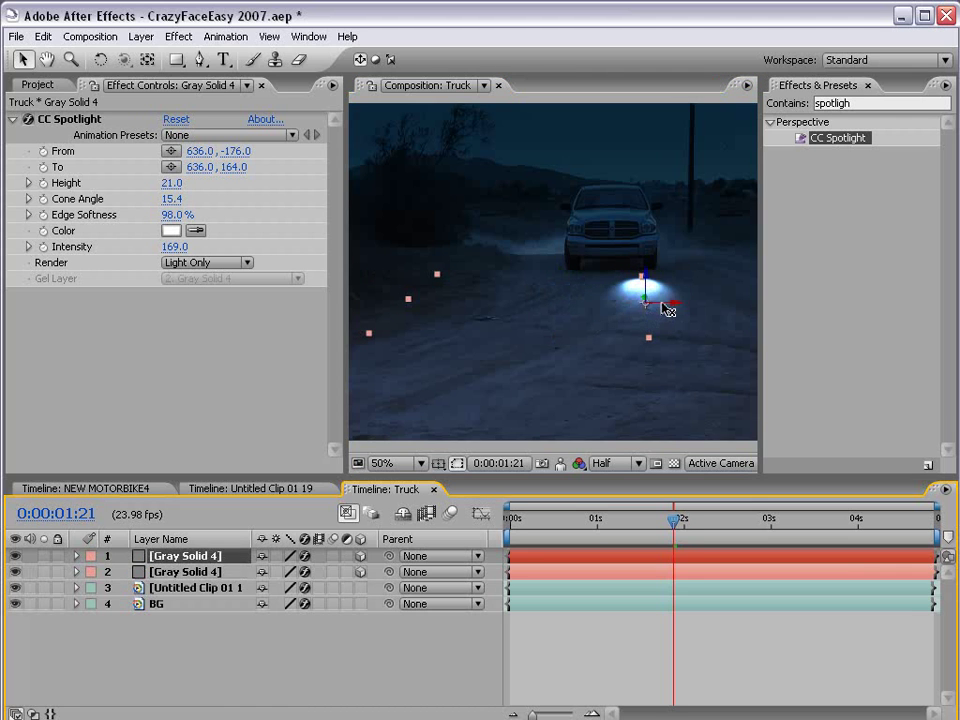
{"action": "left_click", "coordinate": [645, 307]}
{"action": "left_click_drag", "start_coordinate": [645, 307], "coordinate": [588, 306]}
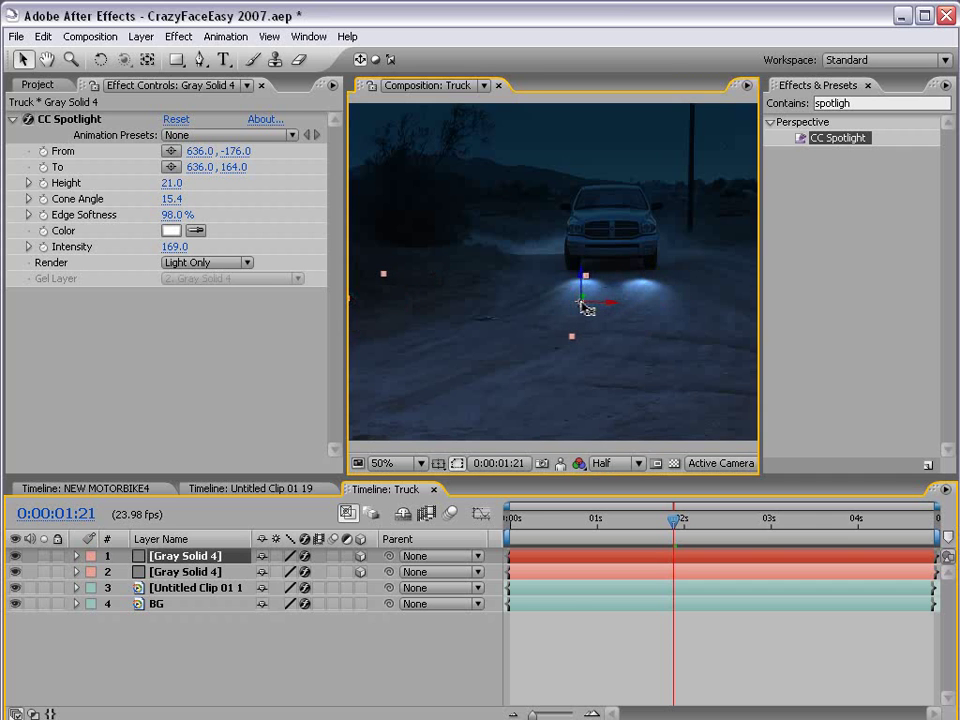
{"action": "left_click", "coordinate": [577, 656]}
{"action": "key", "text": "grave"}
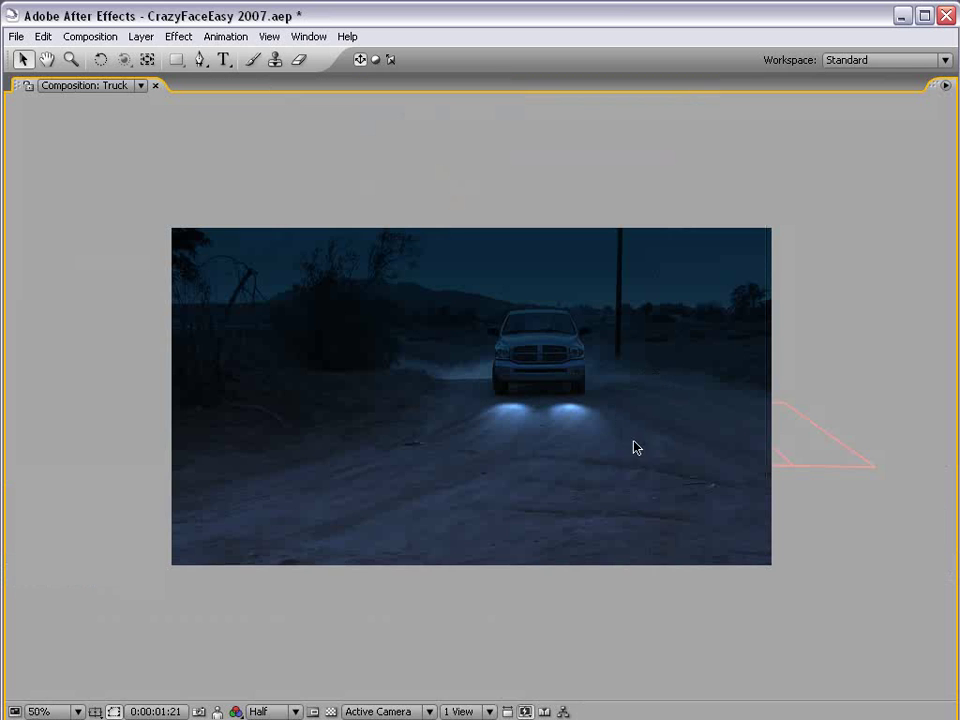
{"action": "key", "text": "grave"}
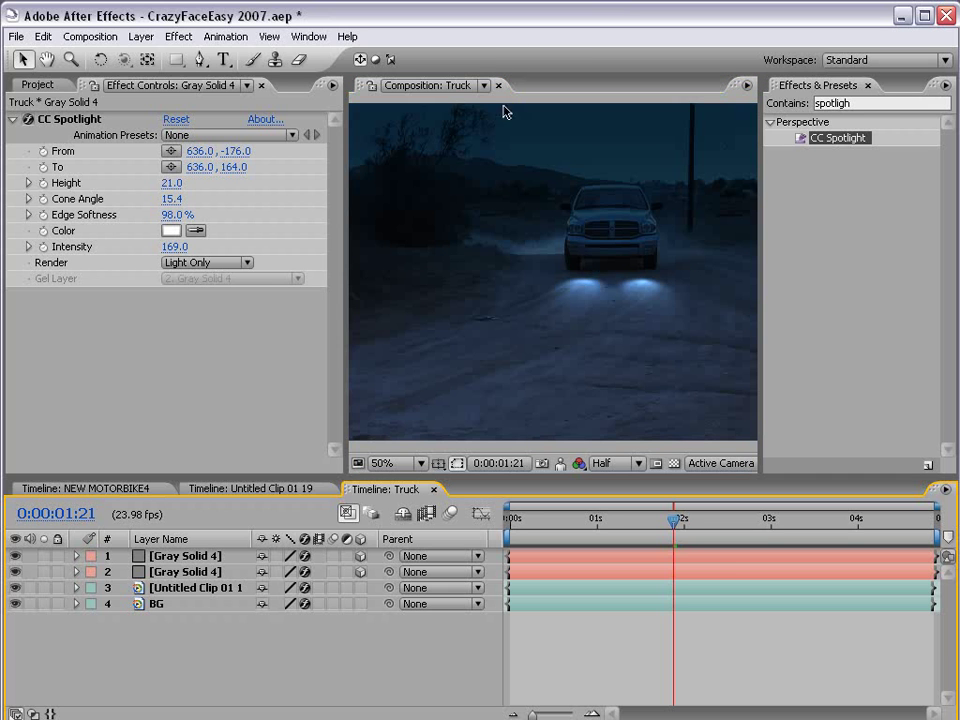
- Add a new Null Object layer and make it 3D
{"action": "left_click", "coordinate": [141, 36]}
{"action": "mouse_move", "coordinate": [255, 57]}
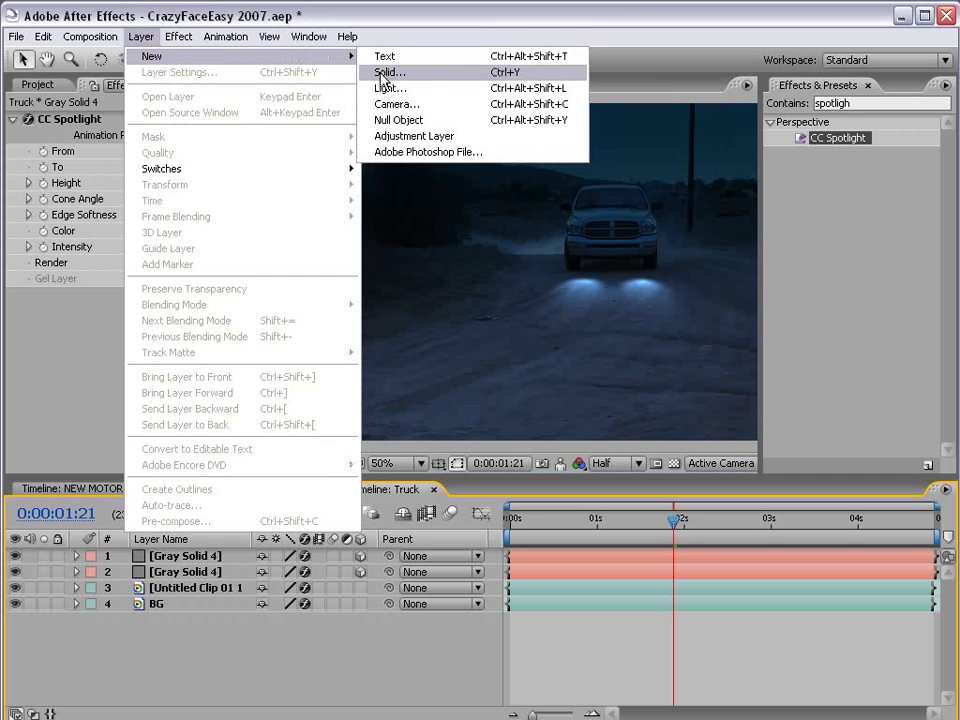
{"action": "left_click", "coordinate": [407, 121]}
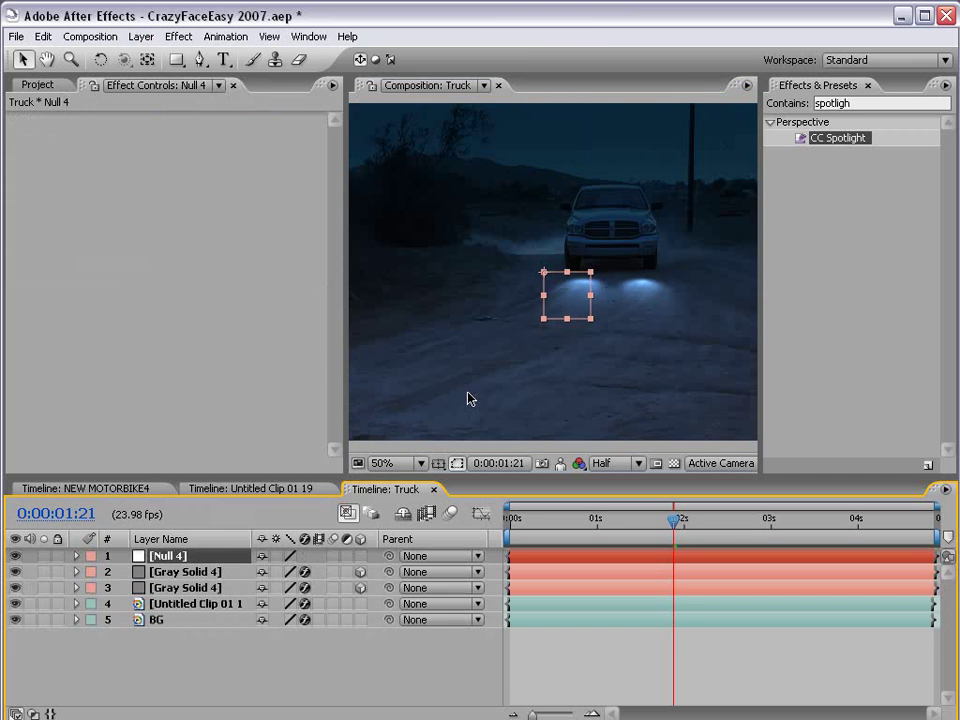
{"action": "left_click", "coordinate": [361, 556]}
- In the Top view, move Null 4 to the outline's top edge and rotate it slightly
{"action": "left_click", "coordinate": [789, 416]}
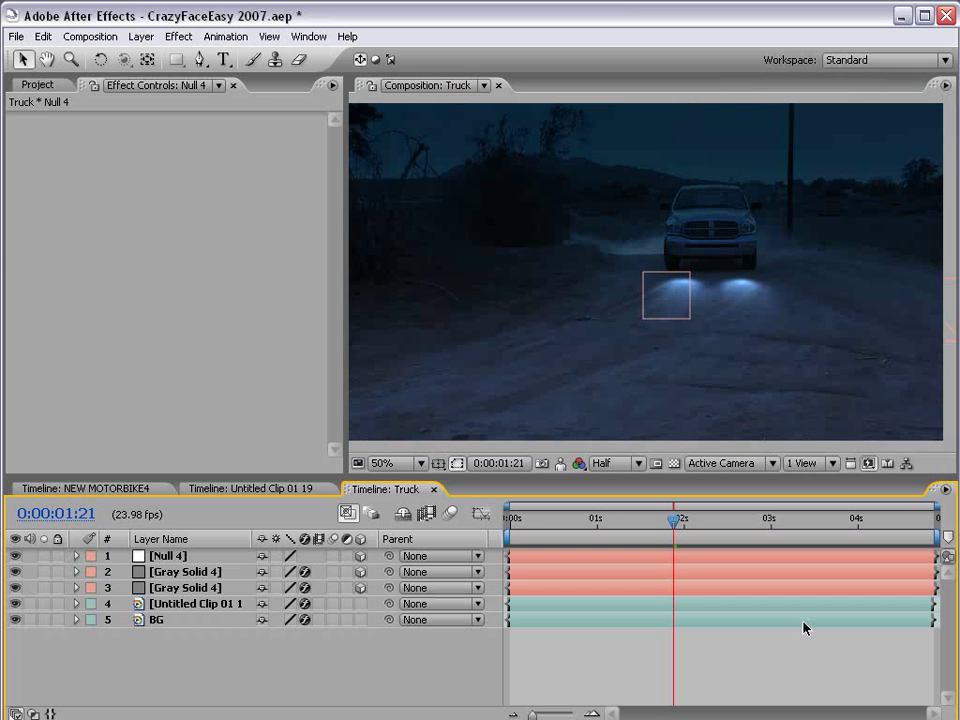
{"action": "left_click", "coordinate": [722, 463]}
{"action": "left_click", "coordinate": [712, 539]}
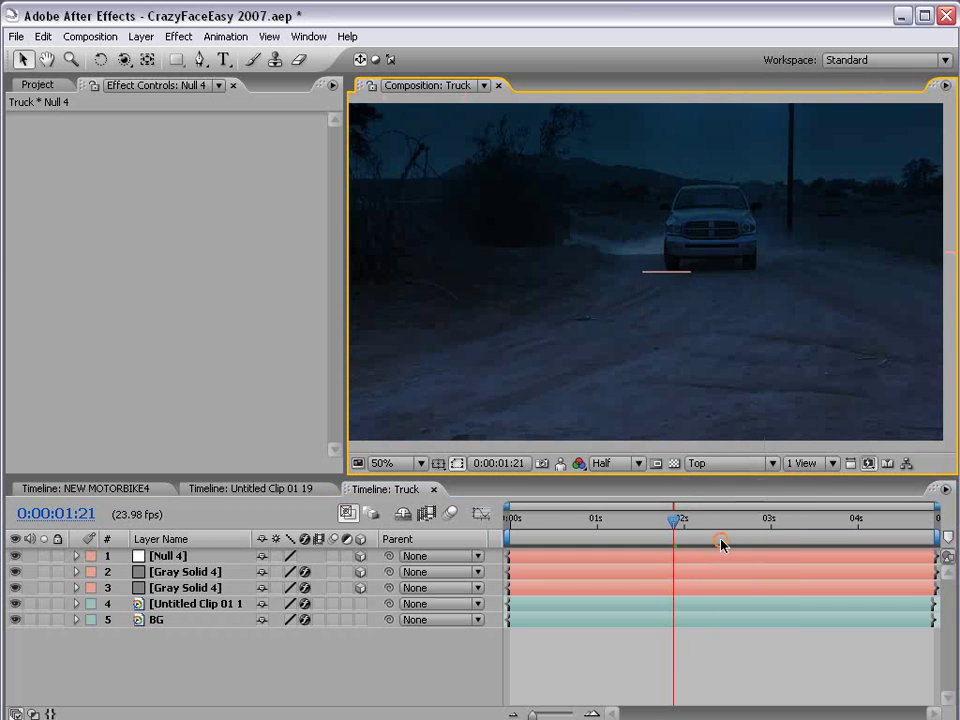
{"action": "scroll", "coordinate": [671, 315], "scroll_direction": "down", "scroll_amount": 2}
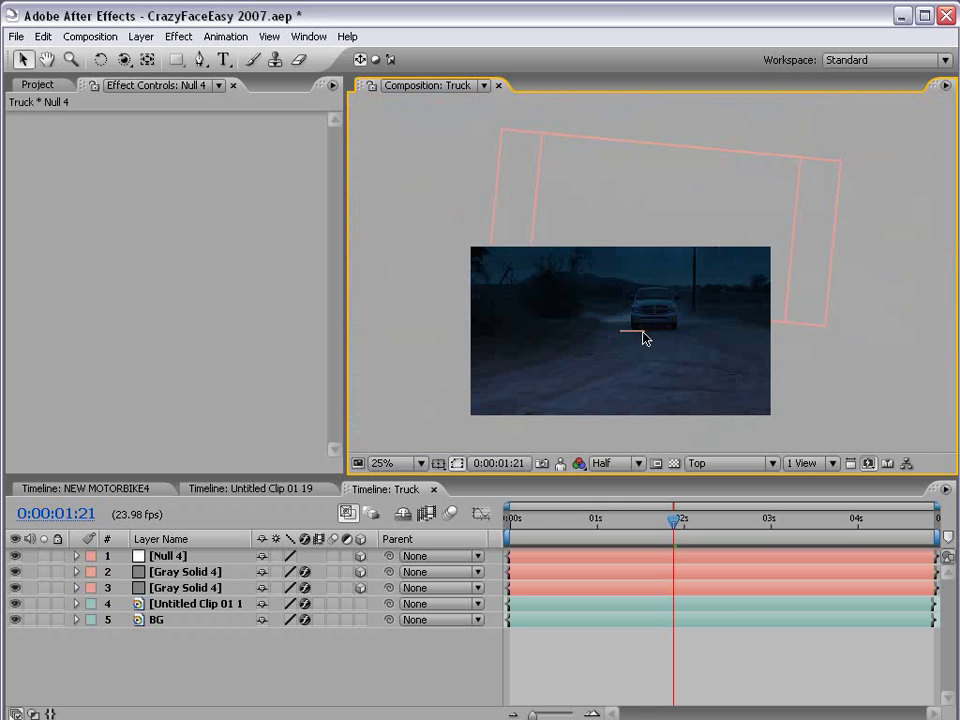
{"action": "left_click", "coordinate": [640, 337]}
{"action": "left_click_drag", "start_coordinate": [626, 347], "coordinate": [630, 270]}
{"action": "scroll", "coordinate": [679, 155], "scroll_direction": "up", "scroll_amount": 1}
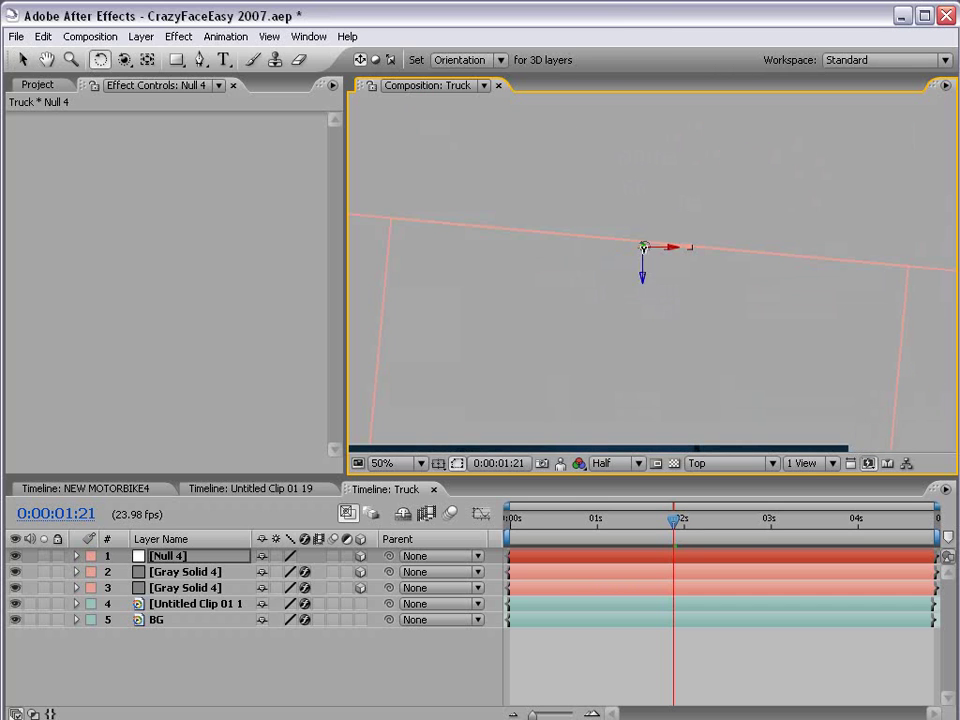
{"action": "left_click_drag", "start_coordinate": [497, 197], "coordinate": [500, 200]}
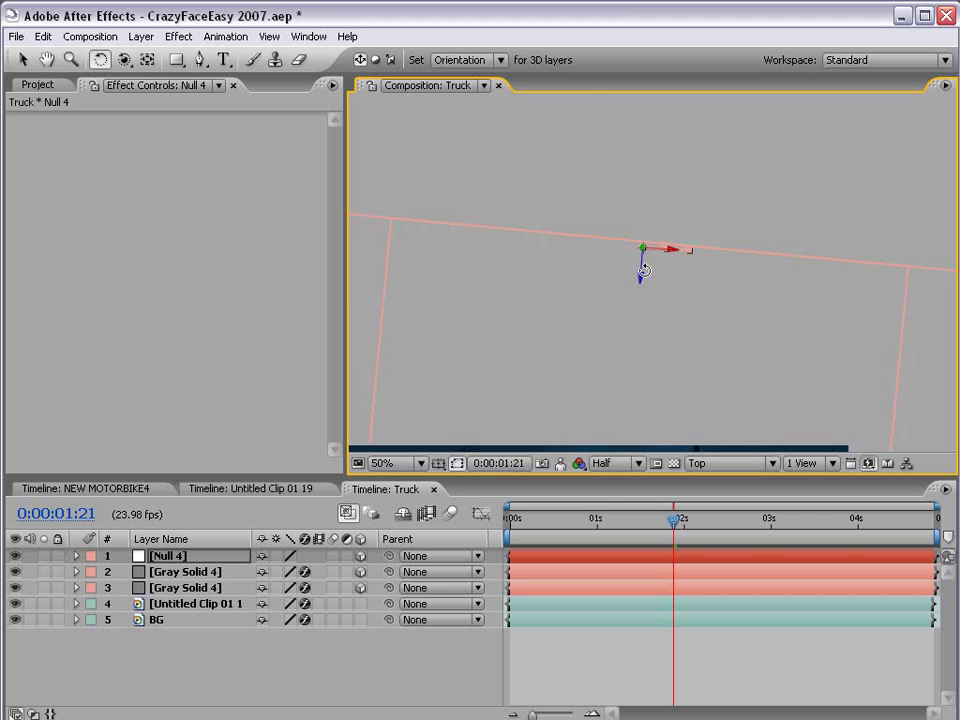
{"action": "key", "text": "v"}
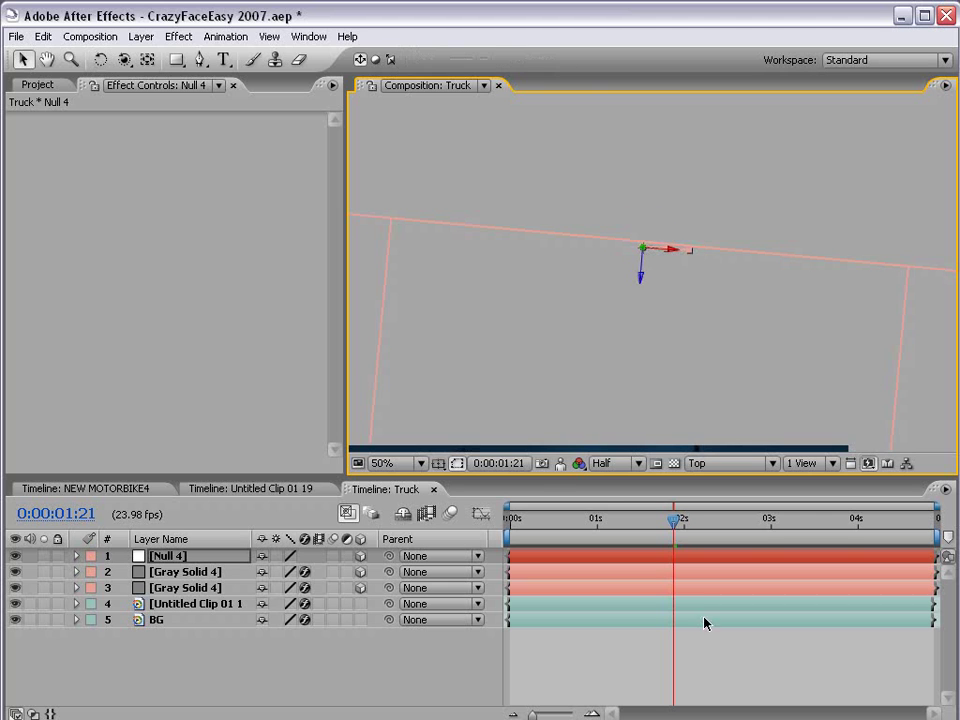
{"action": "left_click", "coordinate": [697, 643]}
{"action": "left_click", "coordinate": [715, 463]}
- Return to the Active Camera view and parent both spotlight layers to Null 4
{"action": "left_click", "coordinate": [716, 484]}
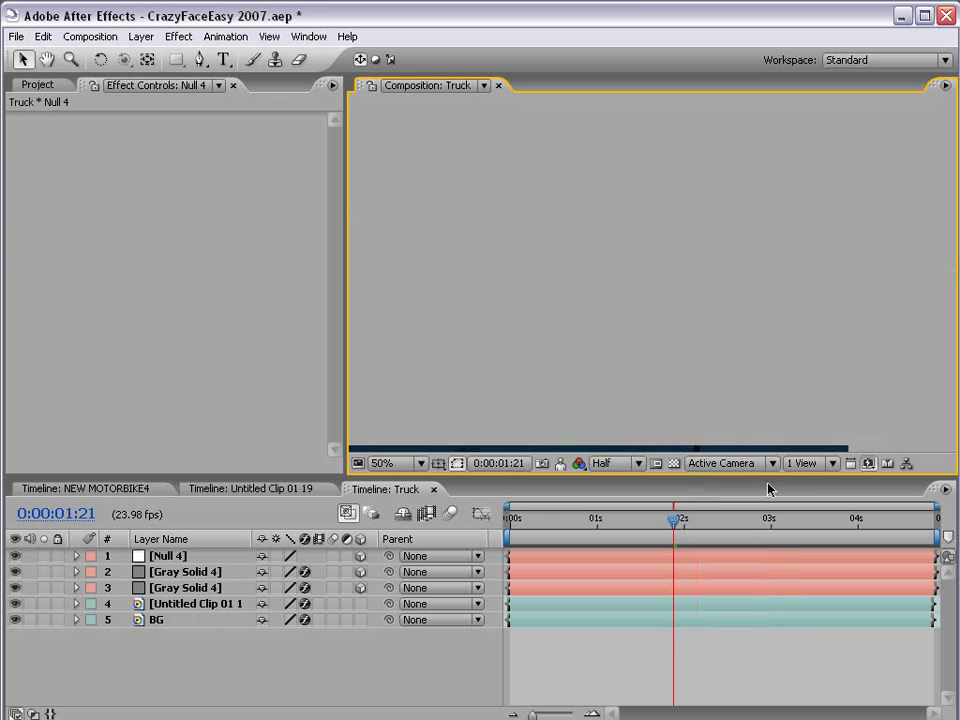
{"action": "left_click", "coordinate": [172, 573]}
{"action": "left_click", "coordinate": [171, 587], "text": "shift"}
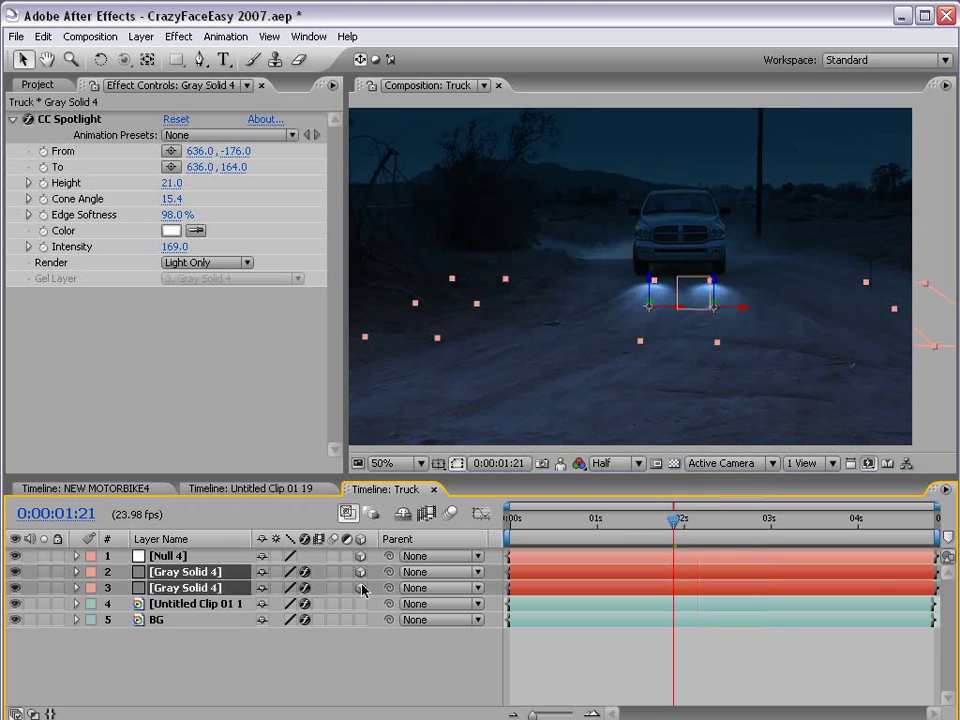
{"action": "left_click_drag", "start_coordinate": [389, 580], "coordinate": [180, 563]}
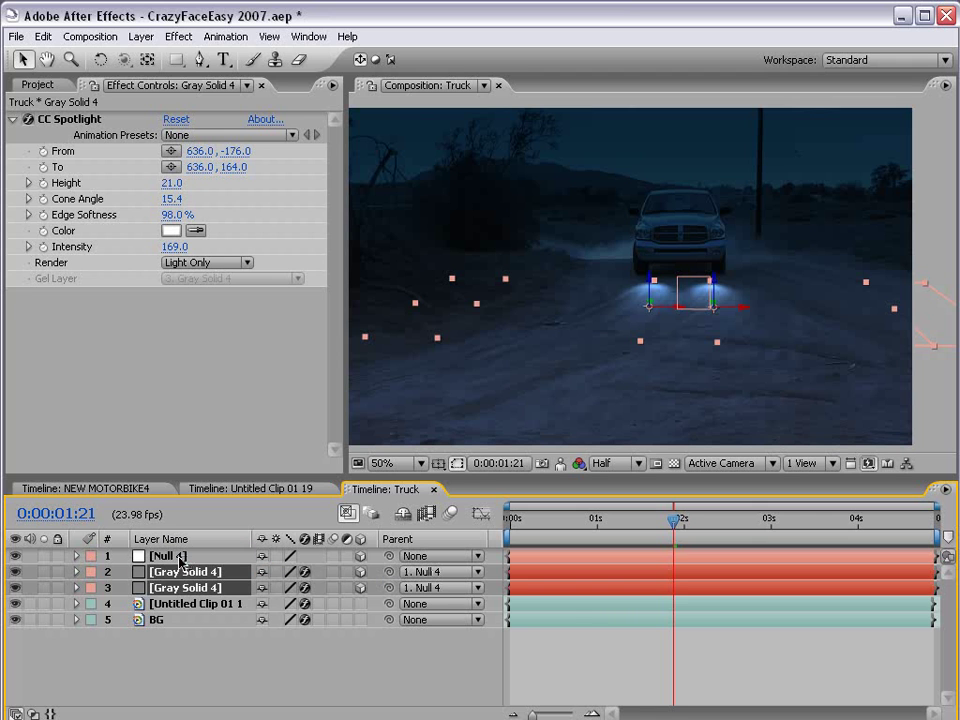
- Scale up and rotate Null 4 to spread the two light pools
{"action": "left_click", "coordinate": [697, 285]}
{"action": "left_click_drag", "start_coordinate": [684, 284], "coordinate": [729, 279]}
{"action": "key", "text": "w"}
{"action": "left_click_drag", "start_coordinate": [675, 260], "coordinate": [707, 263]}
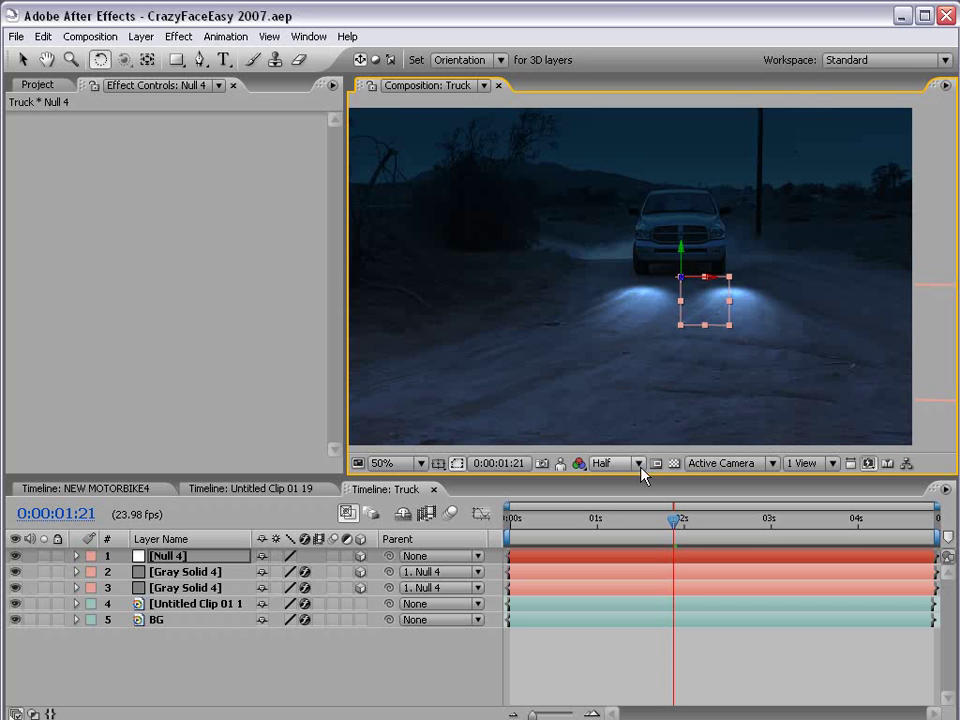
- Rename both spotlight layers to Spot
{"action": "left_click", "coordinate": [178, 578]}
{"action": "key", "text": "Return"}
{"action": "type", "text": "Spot"}
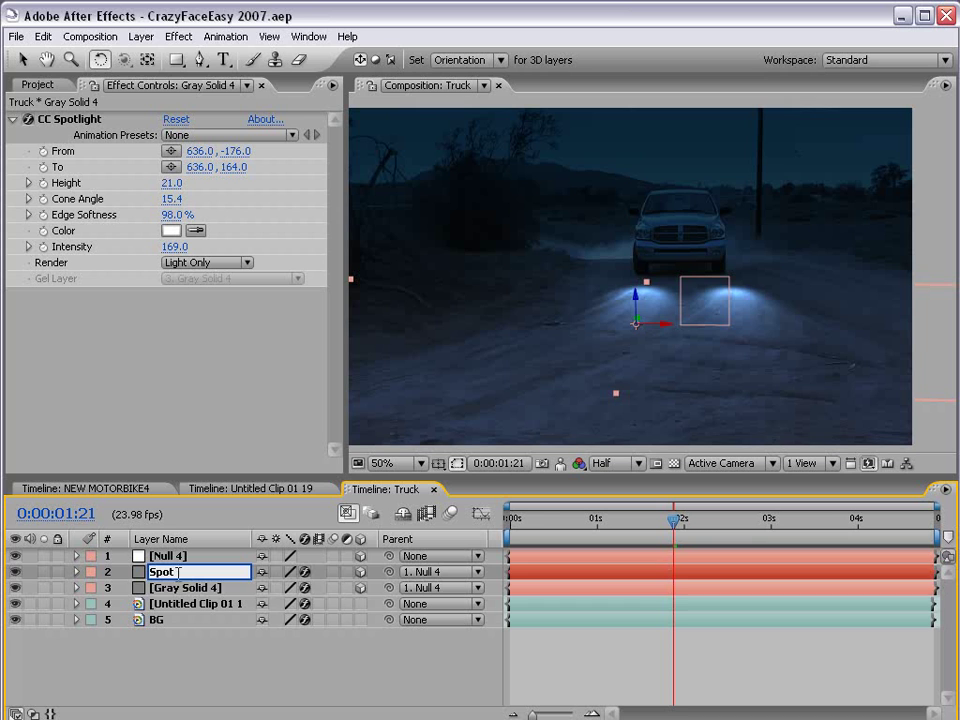
{"action": "left_click", "coordinate": [181, 587]}
{"action": "key", "text": "Return"}
{"action": "type", "text": "Spo"}
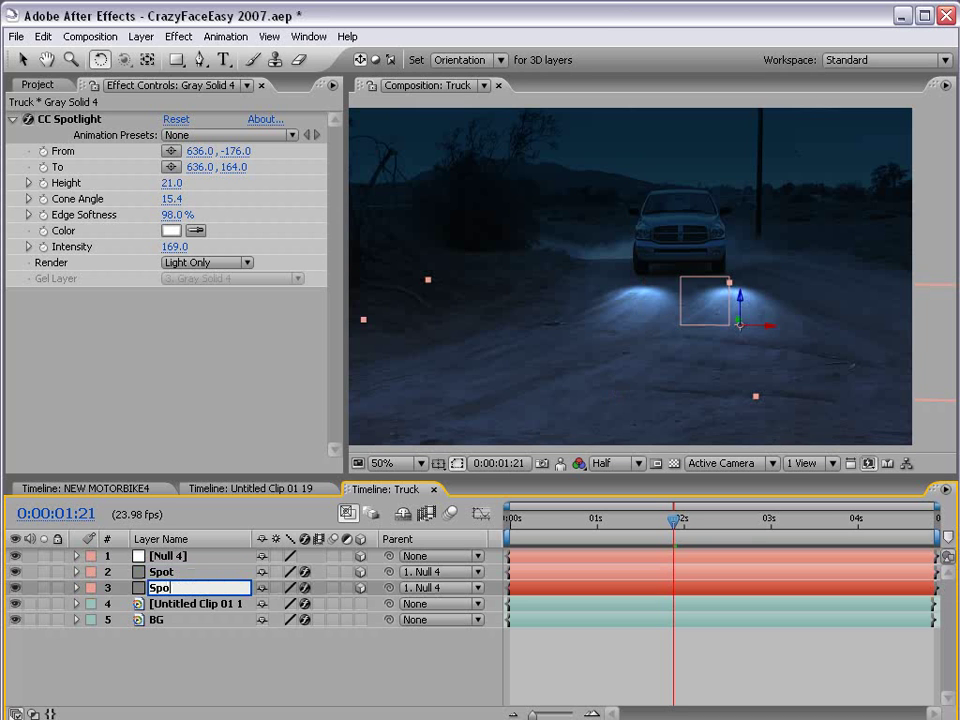
{"action": "key", "text": "Return"}
{"action": "left_click", "coordinate": [181, 558]}
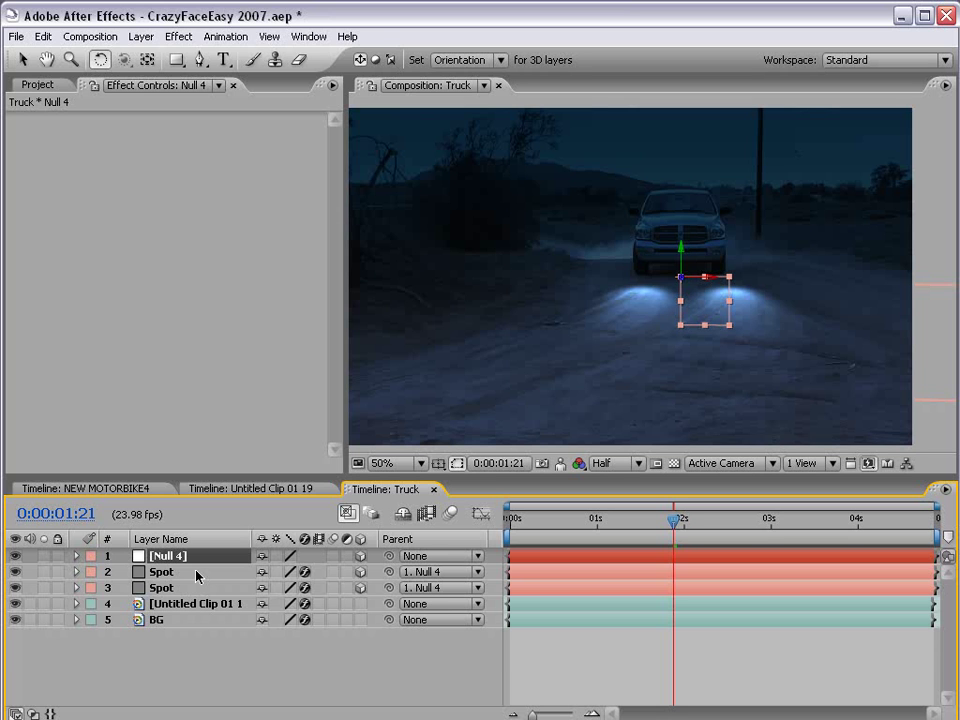
- Set starting Position, Scale and Orientation keyframes on Null 4 at 1:21 and save
{"action": "key", "text": "p"}
{"action": "key", "text": "shift+s"}
{"action": "key", "text": "shift+r"}
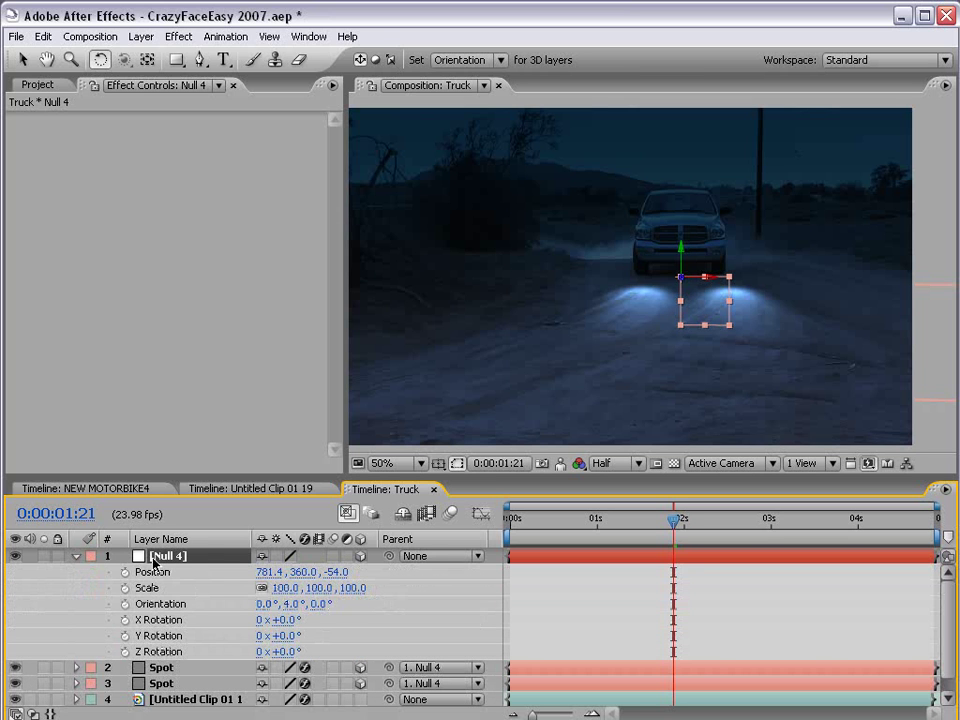
{"action": "left_click_drag", "start_coordinate": [125, 572], "coordinate": [125, 604]}
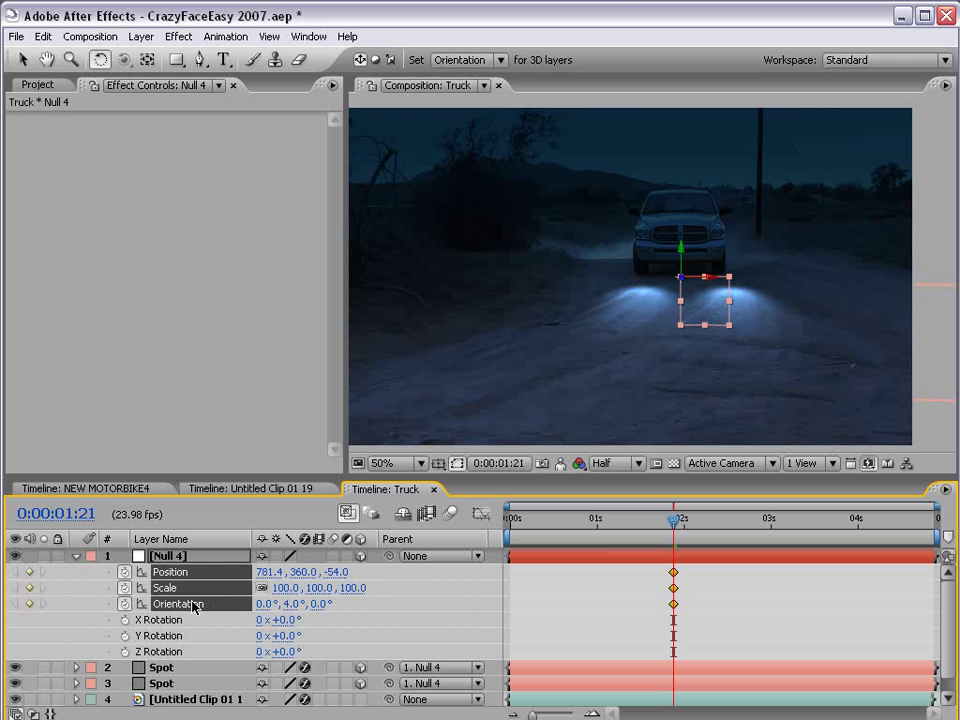
{"action": "key", "text": "ctrl+s"}
{"action": "key", "text": "v"}
{"action": "left_click", "coordinate": [673, 604]}
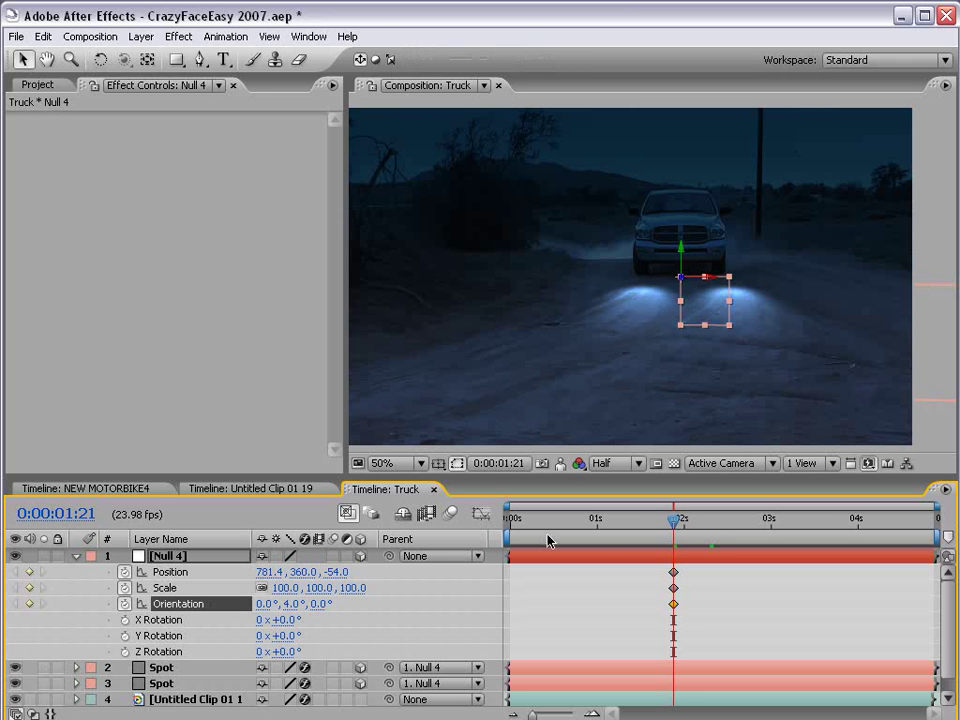
- At 2:07, move and rotate Null 4 under the truck's headlights
{"action": "left_click_drag", "start_coordinate": [673, 525], "coordinate": [710, 520]}
{"action": "left_click_drag", "start_coordinate": [683, 282], "coordinate": [916, 267]}
{"action": "mouse_move", "coordinate": [697, 287]}
{"action": "left_mouse_down"}
{"action": "mouse_move", "coordinate": [669, 289]}
{"action": "mouse_move", "coordinate": [588, 260]}
{"action": "mouse_move", "coordinate": [626, 283]}
{"action": "mouse_move", "coordinate": [696, 290]}
{"action": "left_mouse_up"}
{"action": "key", "text": "w"}
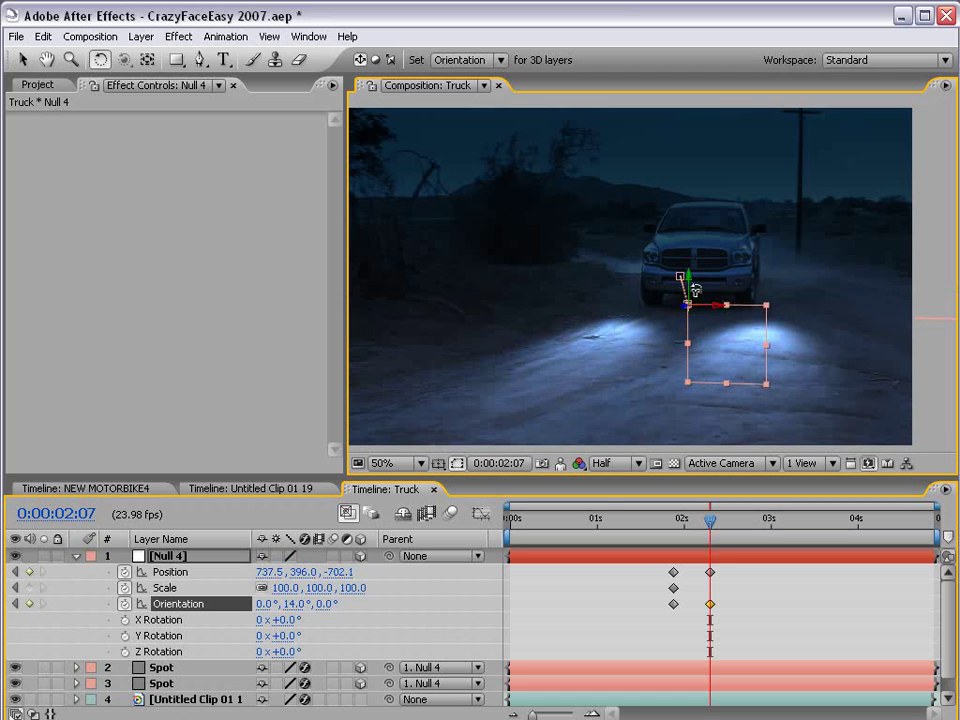
{"action": "key", "text": "v"}
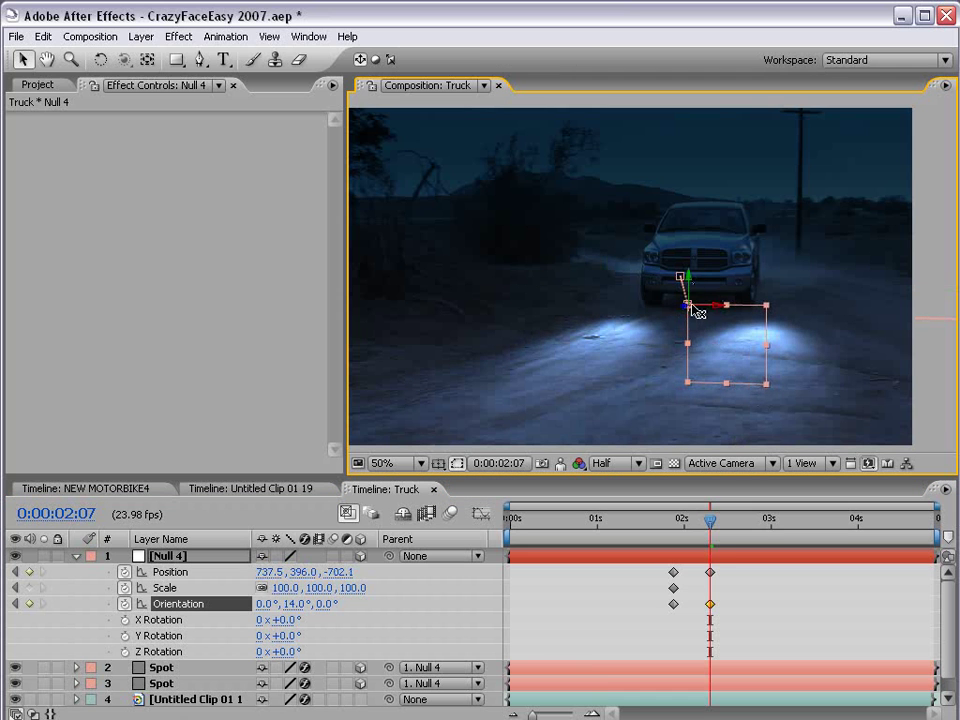
{"action": "left_click_drag", "start_coordinate": [690, 312], "coordinate": [737, 306]}
{"action": "left_click", "coordinate": [776, 610]}
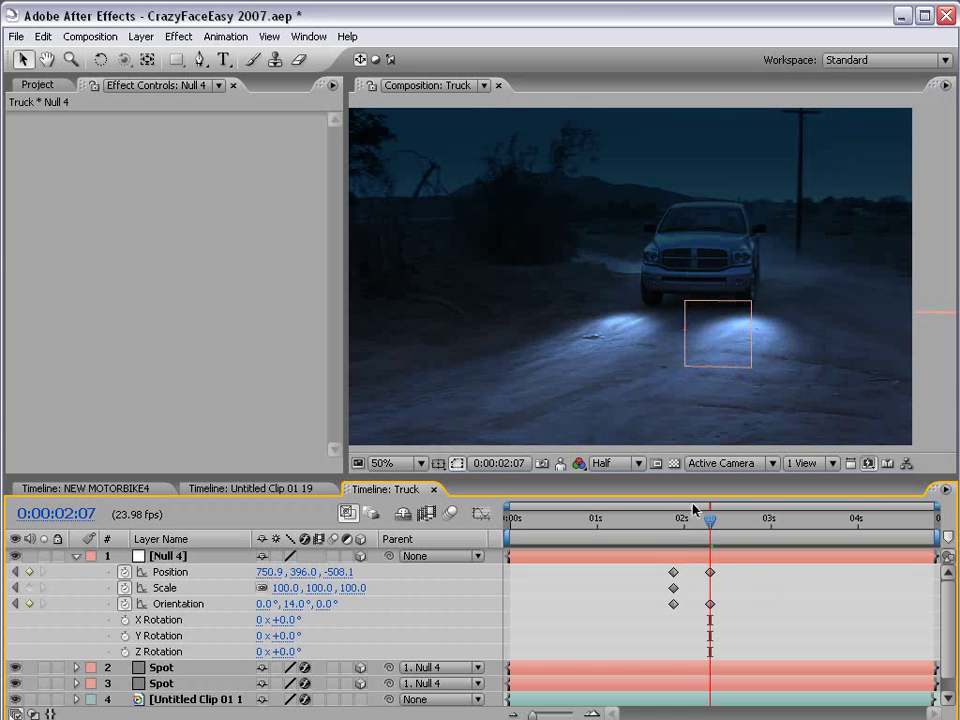
- At 2:14, move and turn Null 4 to 32° orientation following the turning truck
{"action": "left_click_drag", "start_coordinate": [697, 528], "coordinate": [735, 525]}
{"action": "left_click", "coordinate": [711, 548]}
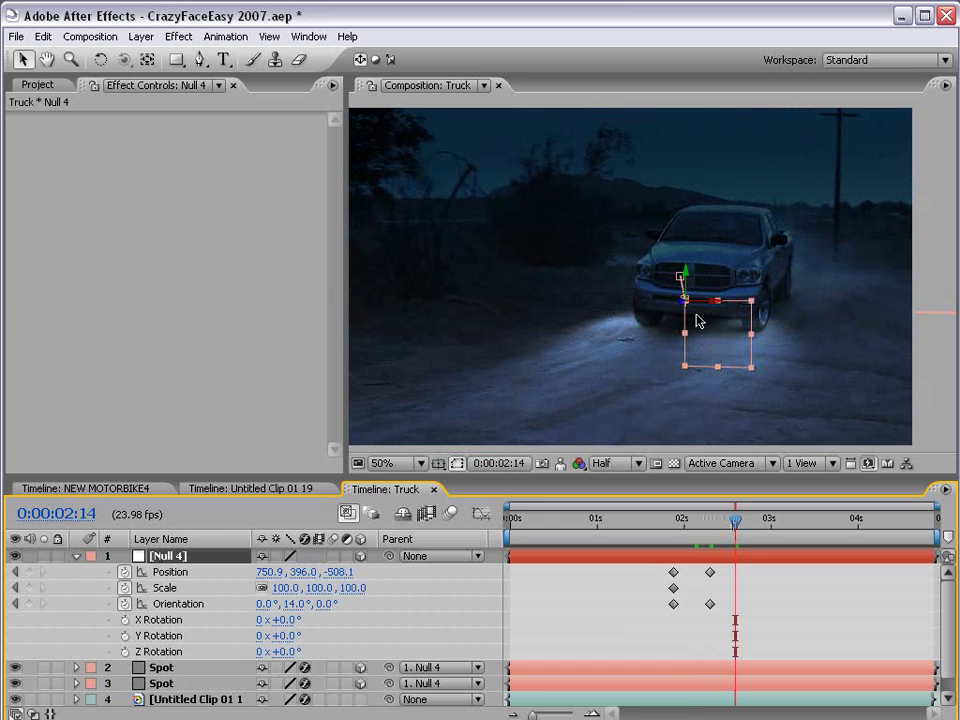
{"action": "left_click_drag", "start_coordinate": [690, 304], "coordinate": [636, 339]}
{"action": "key", "text": "w"}
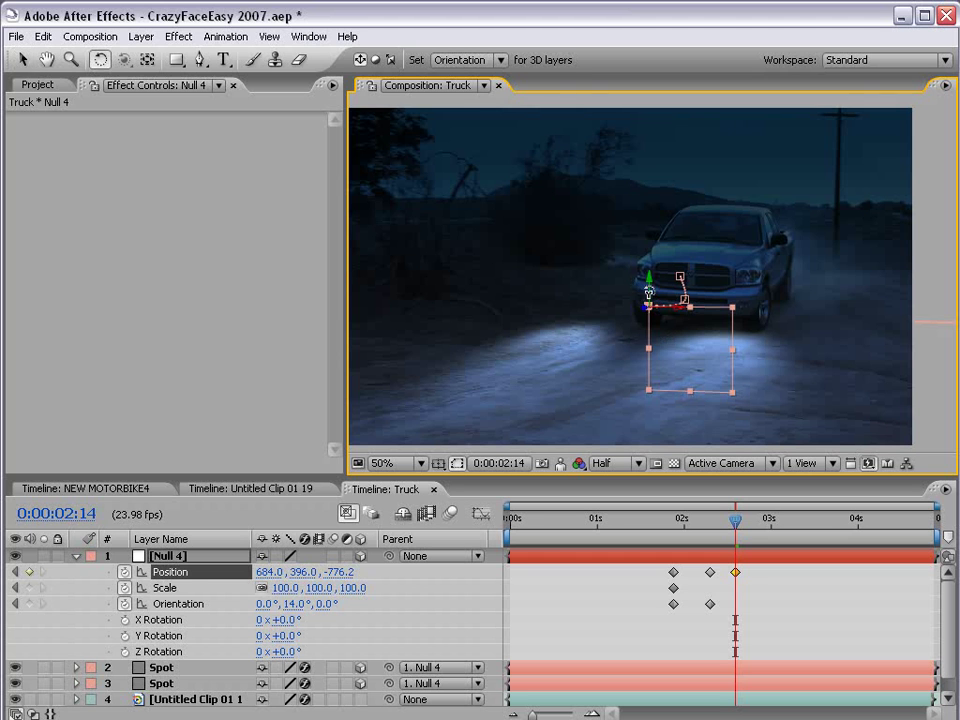
{"action": "left_click_drag", "start_coordinate": [648, 292], "coordinate": [641, 291]}
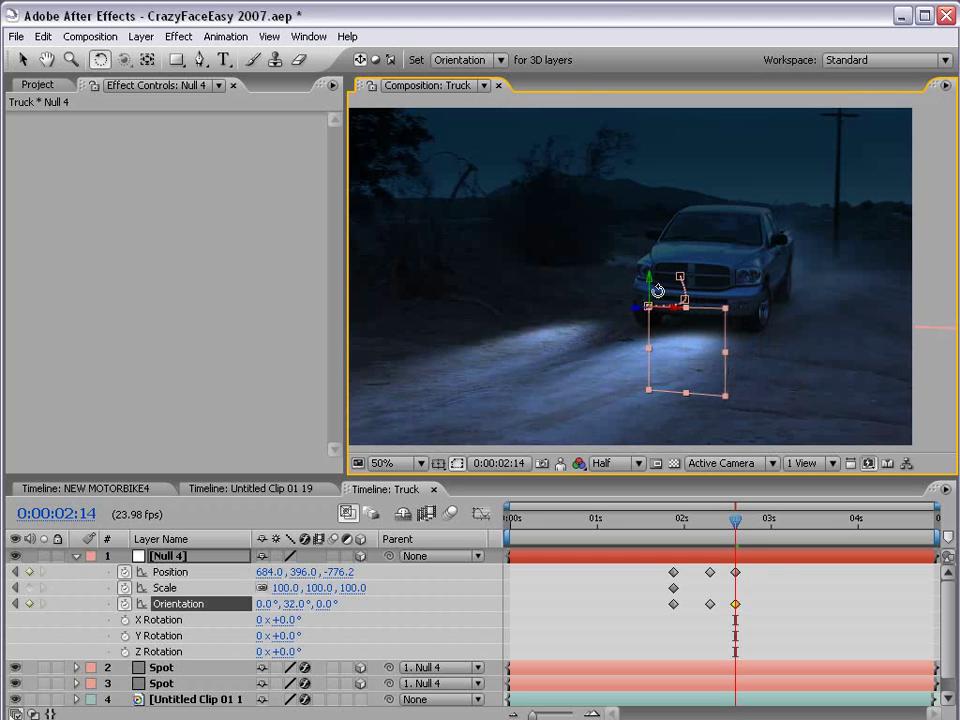
{"action": "left_click_drag", "start_coordinate": [738, 529], "coordinate": [679, 535]}
{"action": "left_click", "coordinate": [734, 520]}
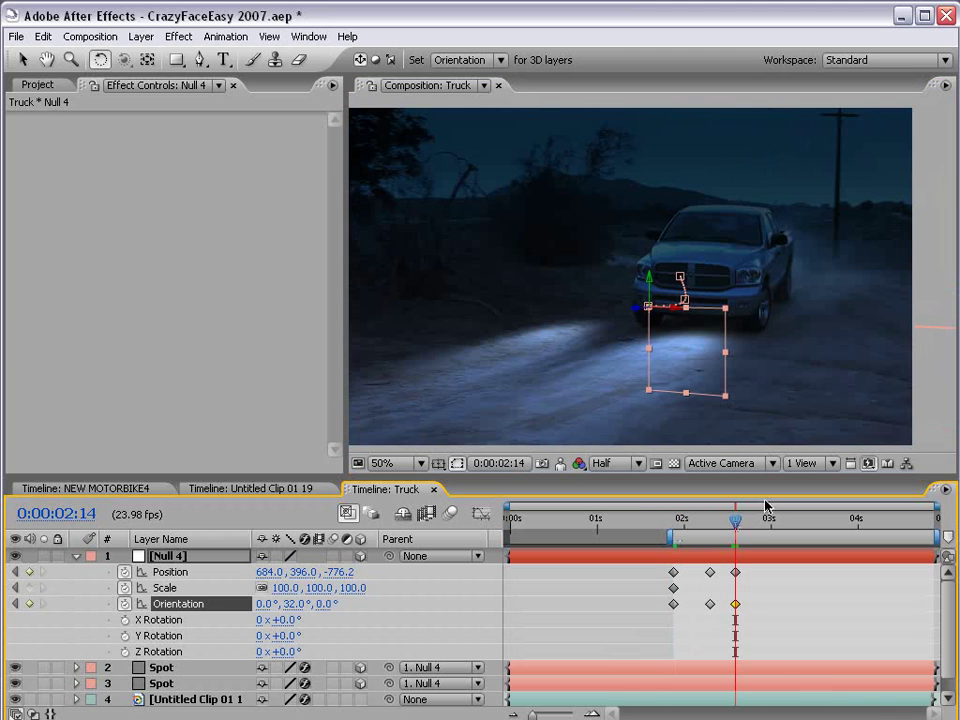
- Preview the motion, delete the middle Orientation keyframe, preview again and save
{"action": "key", "text": "KP_0"}
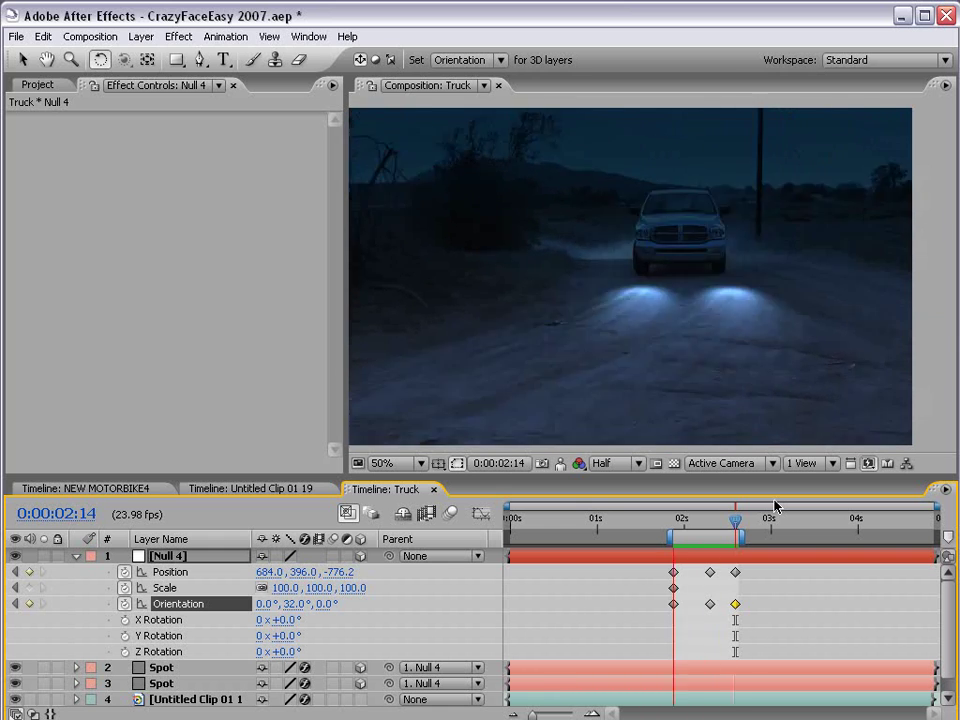
{"action": "key", "text": "space"}
{"action": "key", "text": "v"}
{"action": "left_click", "coordinate": [765, 590]}
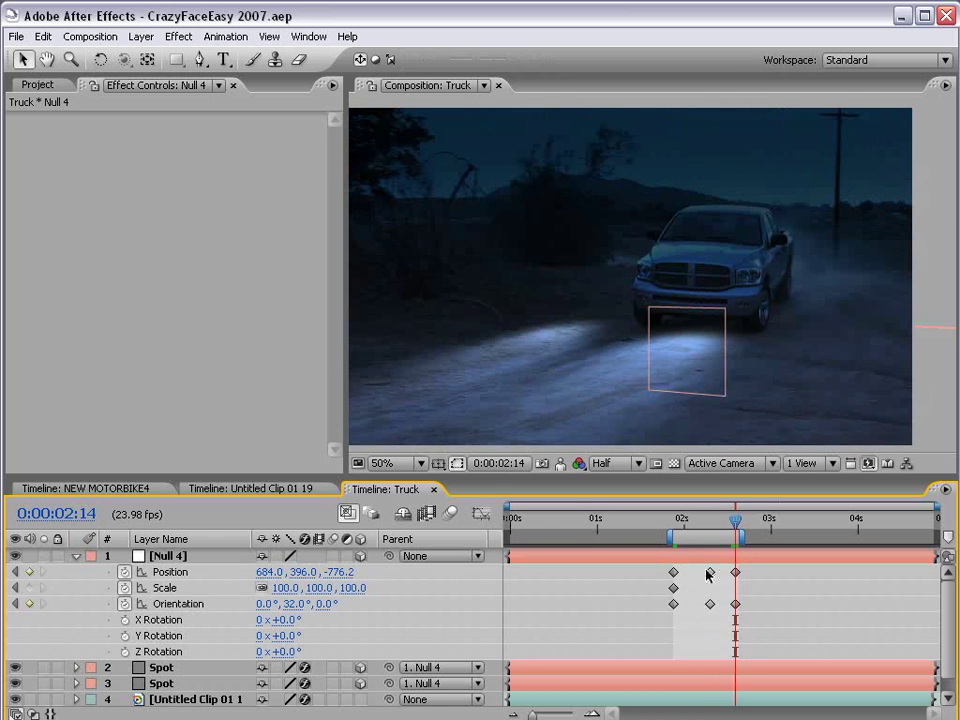
{"action": "left_click", "coordinate": [710, 604]}
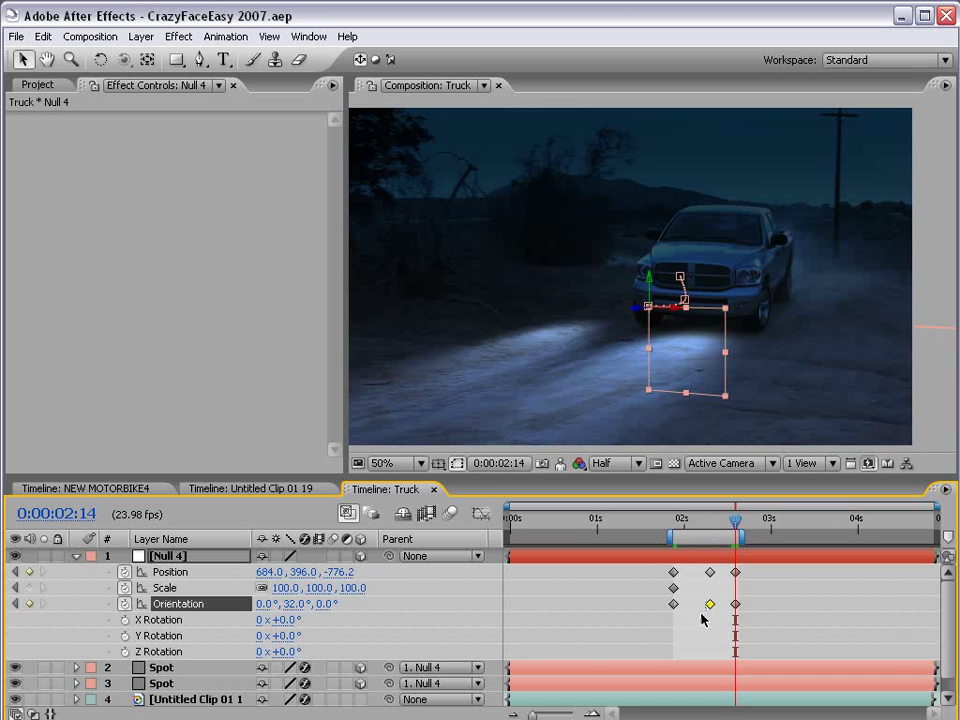
{"action": "key", "text": "Delete"}
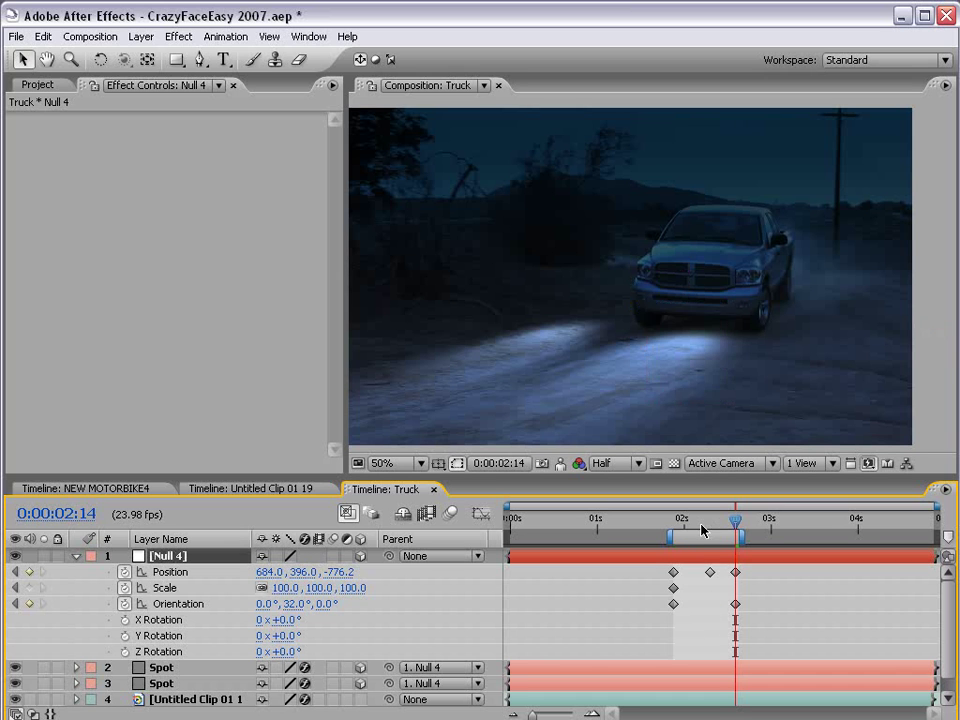
{"action": "key", "text": "KP_0"}
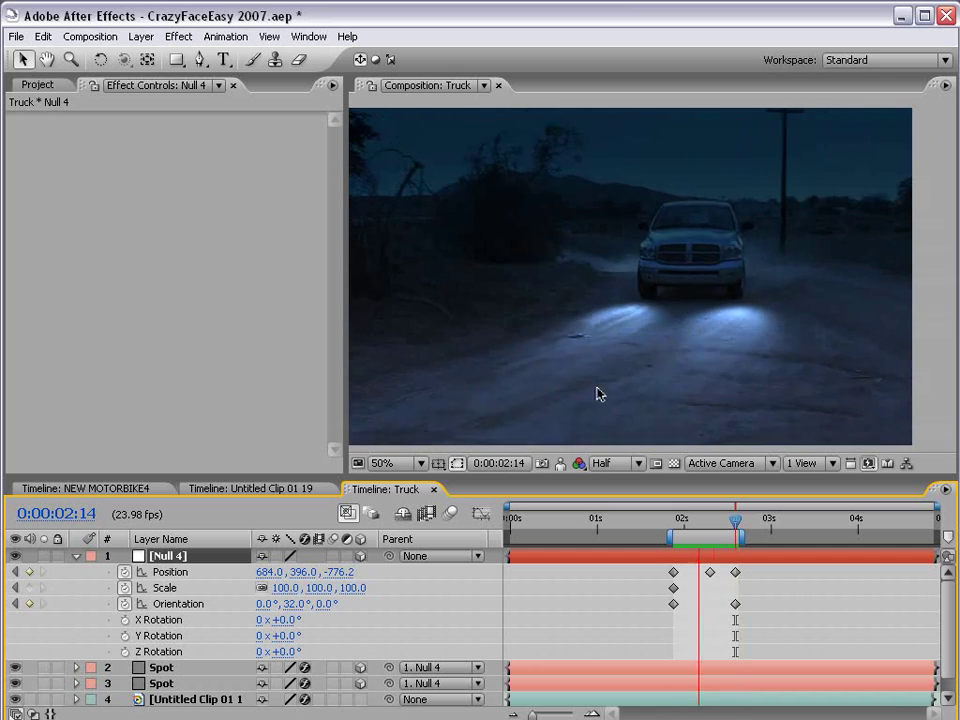
{"action": "key", "text": "space"}
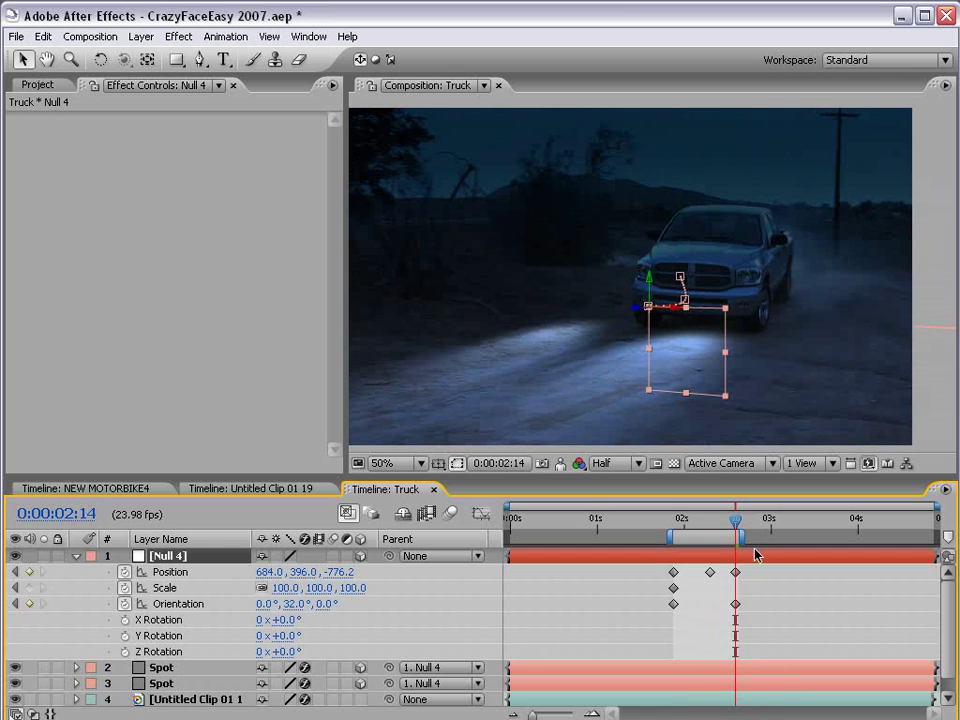
{"action": "left_click", "coordinate": [776, 583]}
{"action": "key", "text": "ctrl+s"}
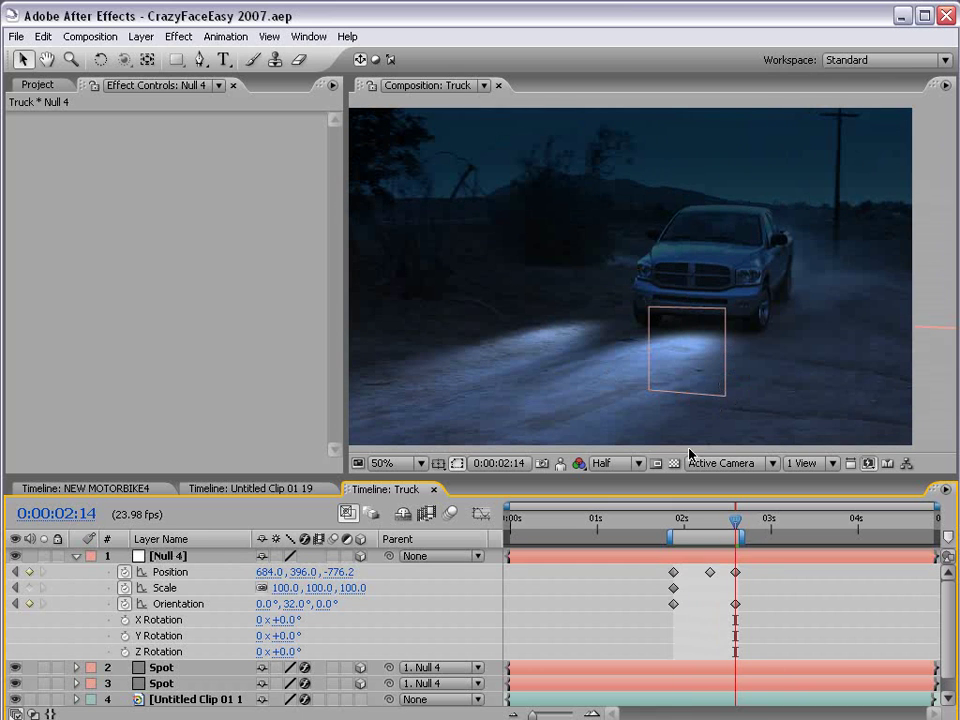
- At 2:14, adjust Null 4's position and scale it to 84.7%
{"action": "left_click", "coordinate": [703, 556]}
{"action": "mouse_move", "coordinate": [677, 313]}
{"action": "left_mouse_down"}
{"action": "mouse_move", "coordinate": [695, 315]}
{"action": "mouse_move", "coordinate": [666, 321]}
{"action": "left_mouse_up"}
{"action": "left_click_drag", "start_coordinate": [762, 405], "coordinate": [744, 392]}
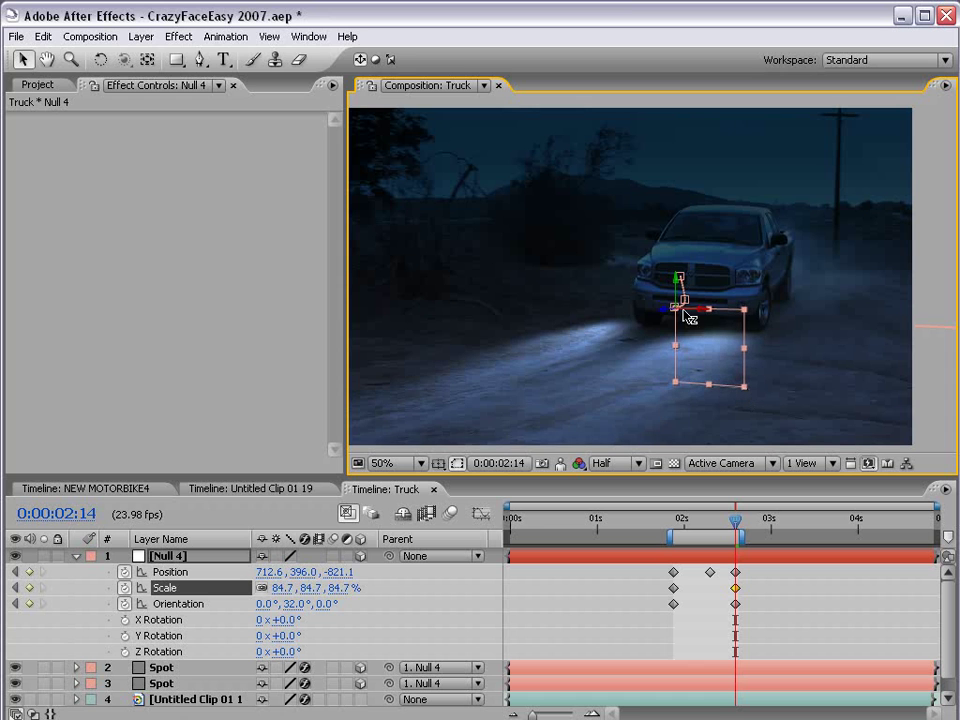
{"action": "left_click_drag", "start_coordinate": [670, 316], "coordinate": [700, 316]}
{"action": "left_click", "coordinate": [666, 524]}
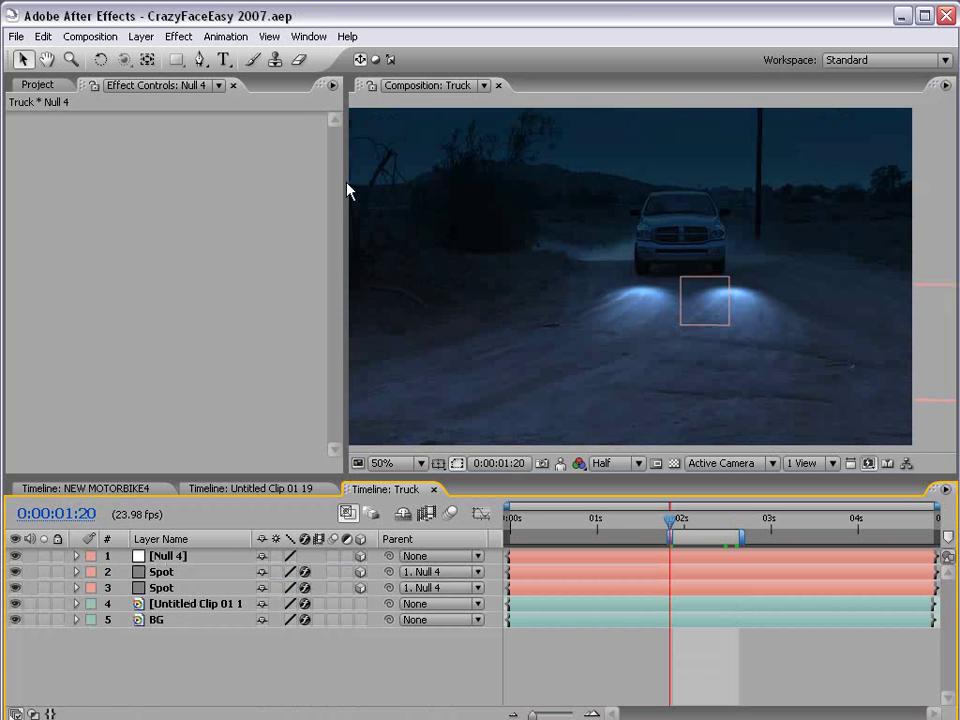
- Create a new solid layer coloured black
{"action": "left_click", "coordinate": [141, 36]}
{"action": "mouse_move", "coordinate": [148, 58]}
{"action": "left_click", "coordinate": [400, 71]}
{"action": "left_click", "coordinate": [435, 448]}
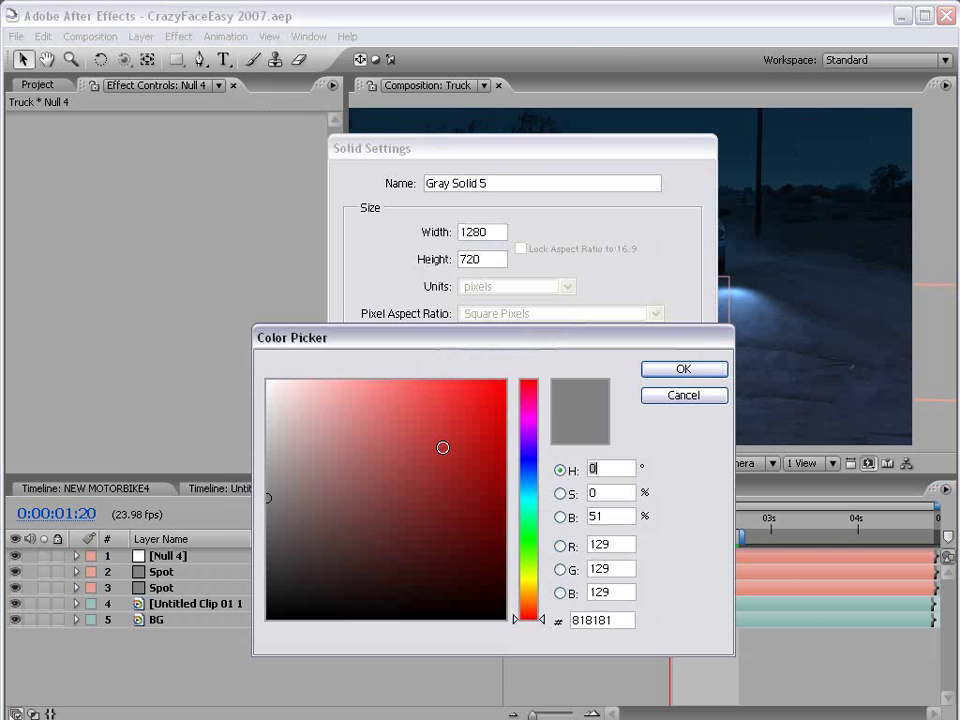
{"action": "left_click_drag", "start_coordinate": [300, 600], "coordinate": [118, 705]}
{"action": "left_click", "coordinate": [666, 372]}
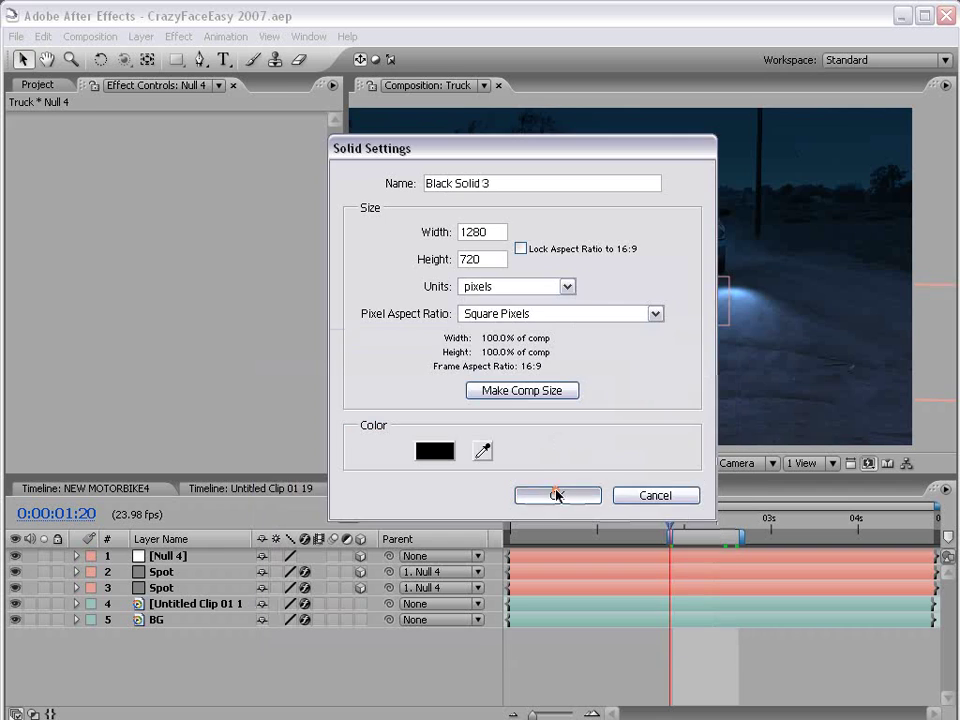
{"action": "left_click", "coordinate": [557, 495]}
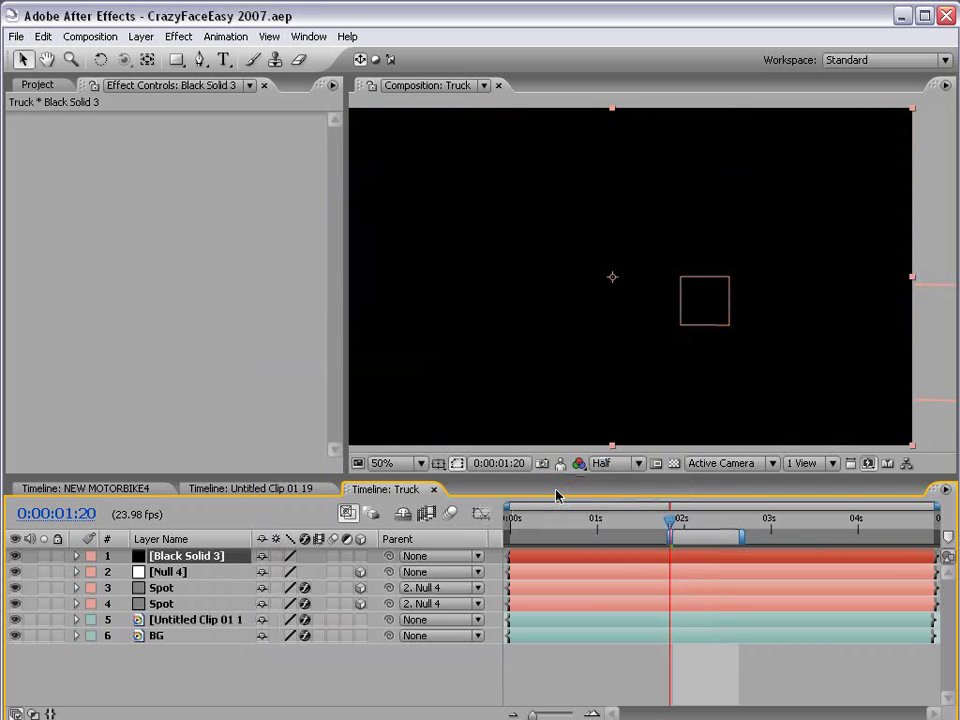
- Apply Lens Flare with 105mm Prime lens type, centred at 640, 360
{"action": "left_click", "coordinate": [179, 36]}
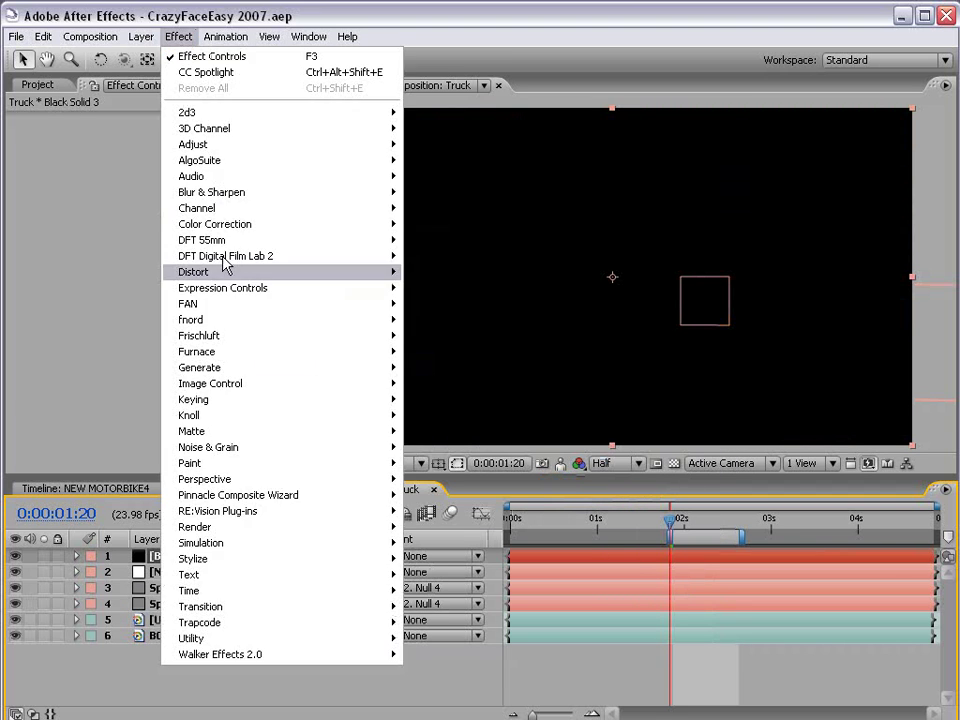
{"action": "mouse_move", "coordinate": [214, 367]}
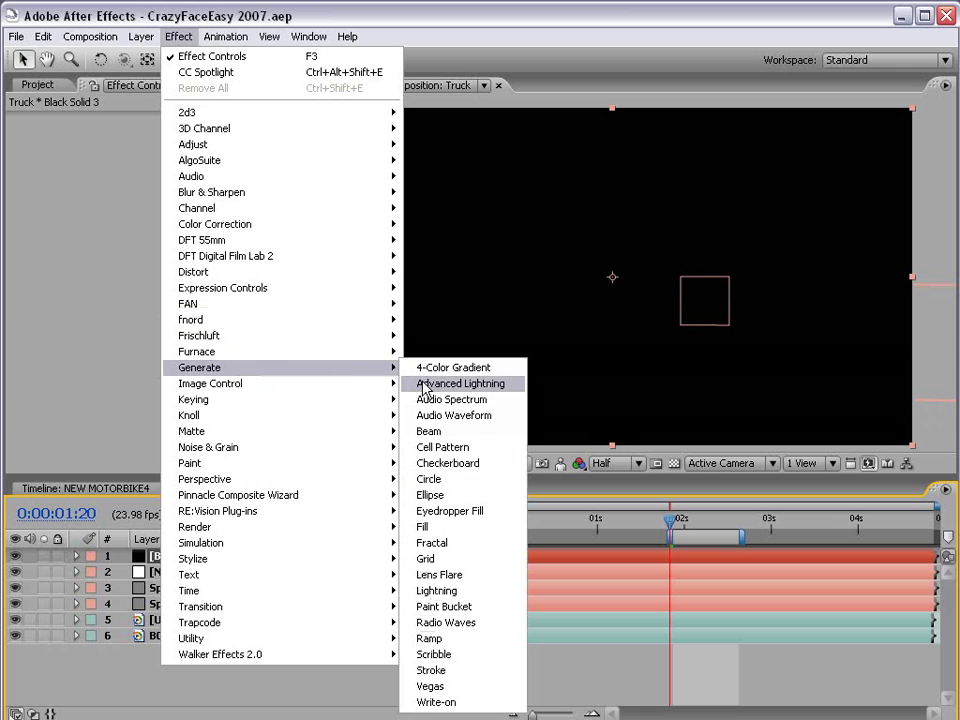
{"action": "left_click", "coordinate": [440, 576]}
{"action": "left_click", "coordinate": [190, 186]}
{"action": "left_click", "coordinate": [216, 218]}
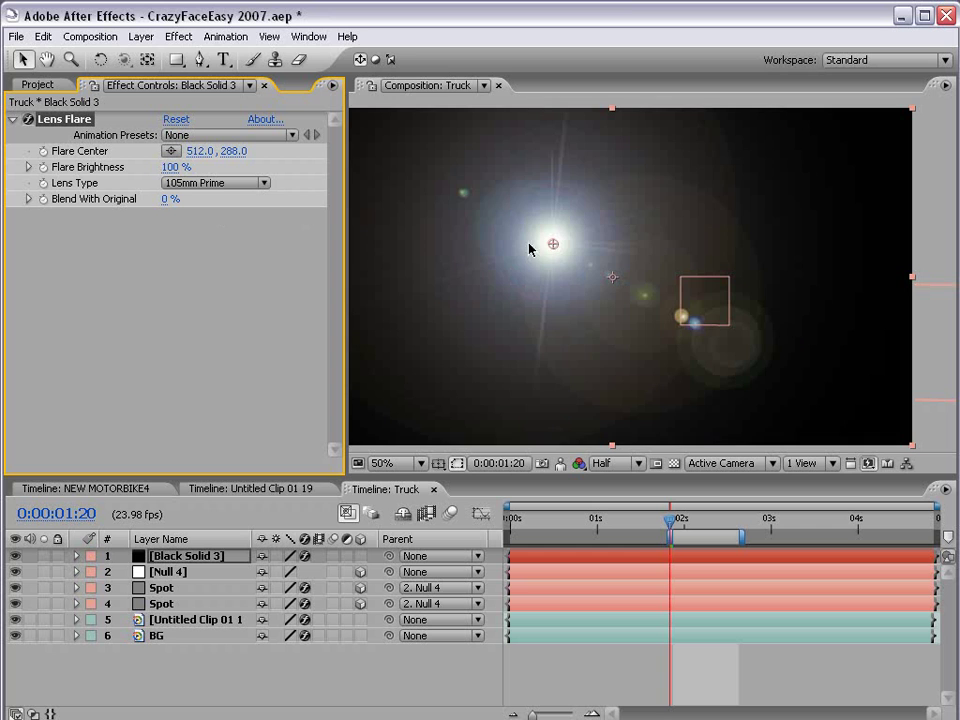
{"action": "left_click_drag", "start_coordinate": [552, 244], "coordinate": [614, 280]}
{"action": "left_click", "coordinate": [613, 279]}
- Add Curves to the flare solid and pull the black point right to darken blacks
{"action": "left_click", "coordinate": [178, 36]}
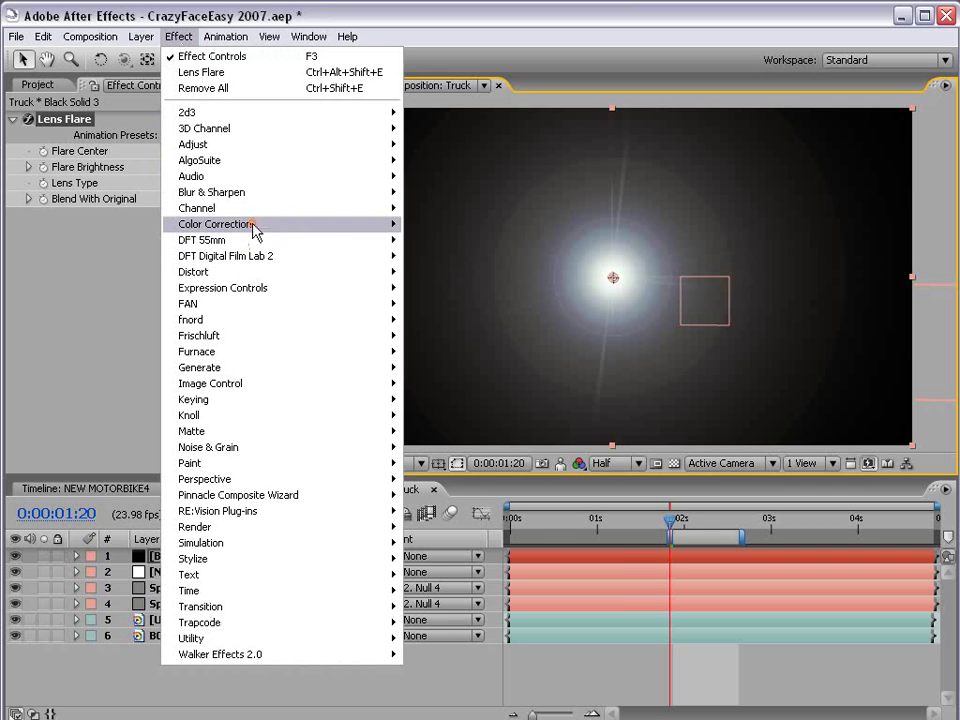
{"action": "mouse_move", "coordinate": [306, 226]}
{"action": "left_click", "coordinate": [440, 431]}
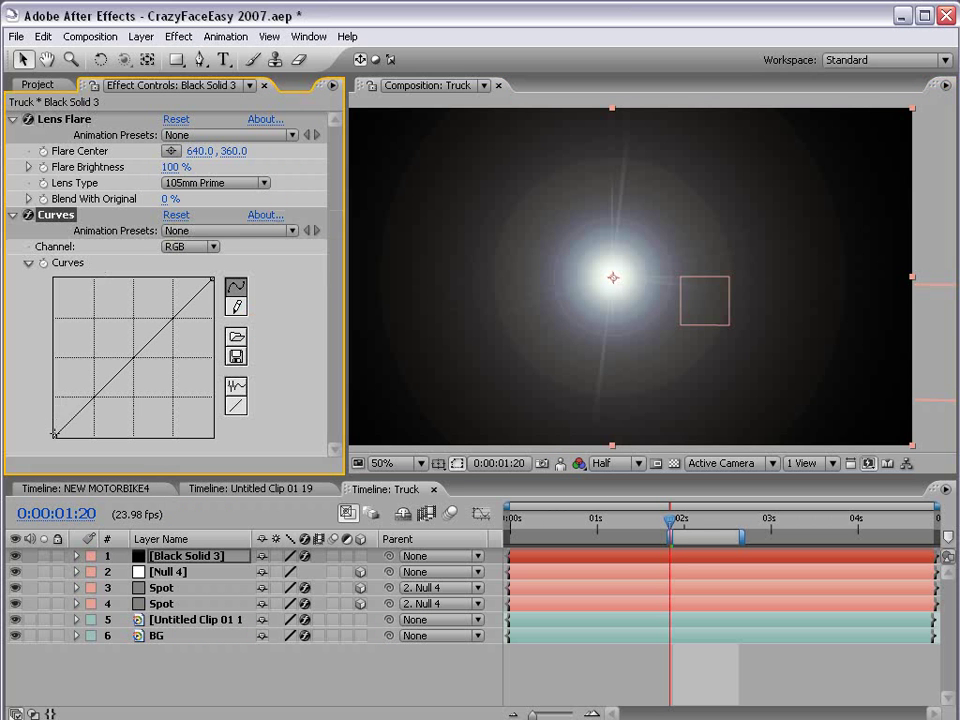
{"action": "left_click_drag", "start_coordinate": [55, 434], "coordinate": [69, 438]}
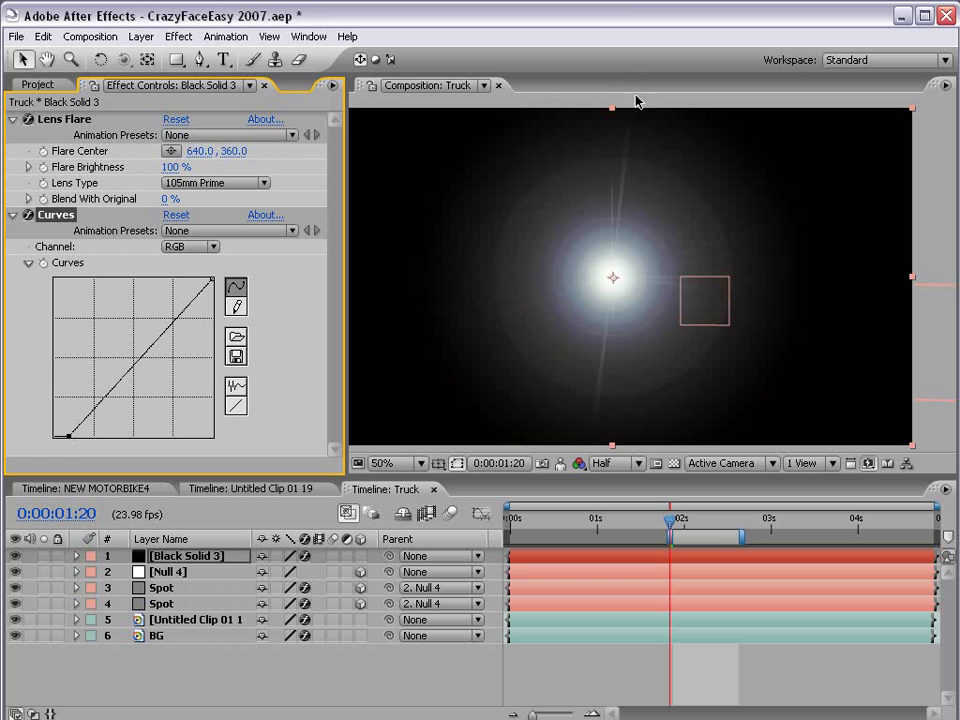
{"action": "left_click_drag", "start_coordinate": [628, 335], "coordinate": [646, 281]}
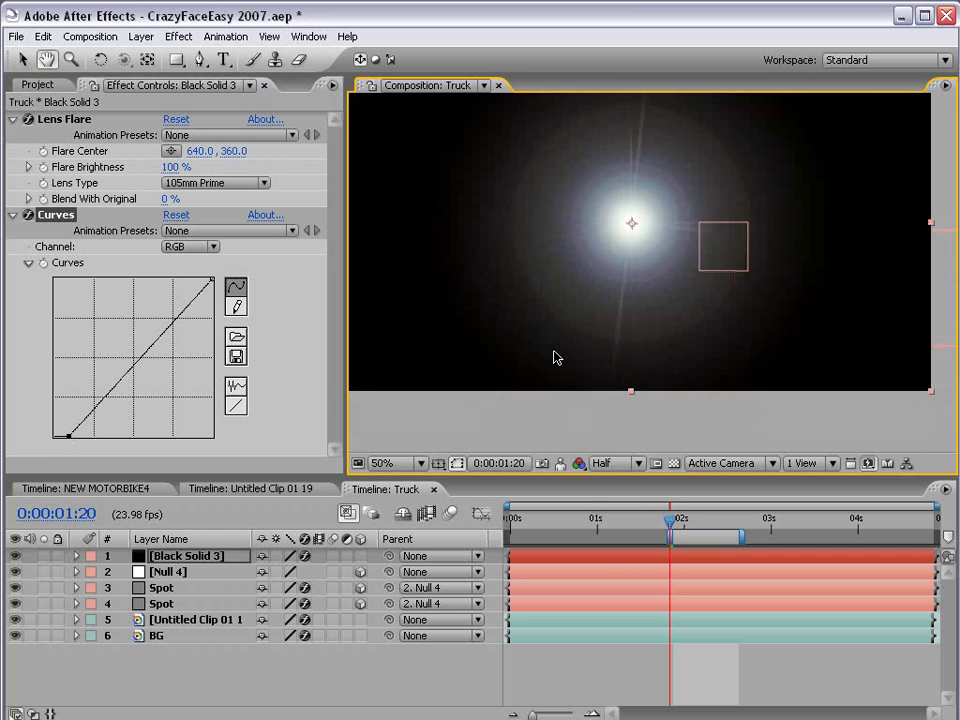
- Add Hue/Saturation with Colorize on, hue 34° and saturation 16
{"action": "left_click", "coordinate": [180, 36]}
{"action": "mouse_move", "coordinate": [268, 226]}
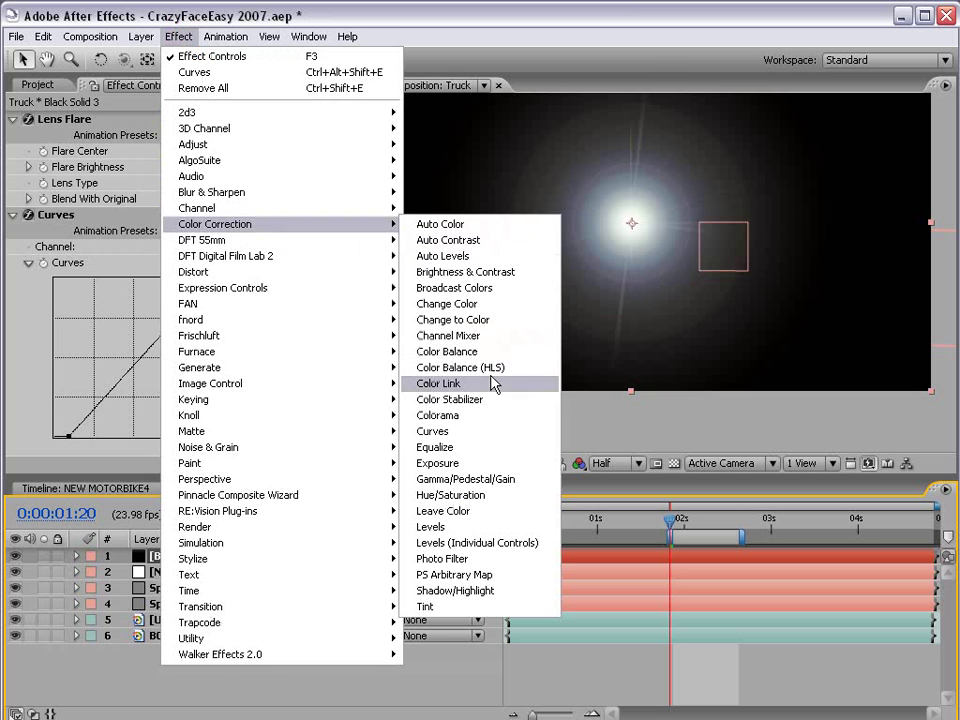
{"action": "left_click", "coordinate": [467, 494]}
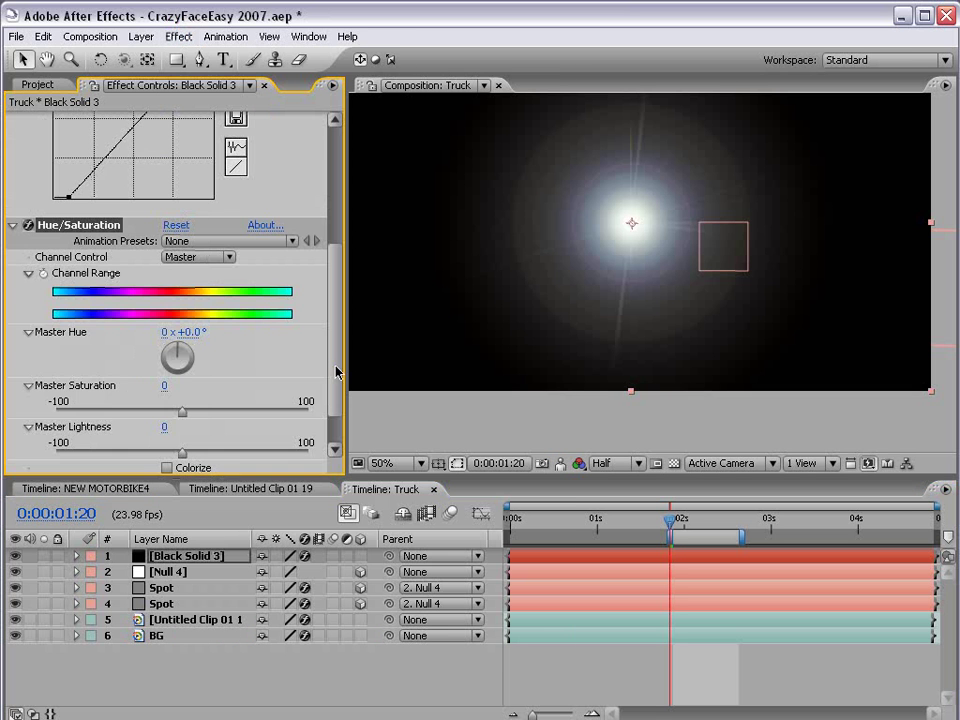
{"action": "left_click", "coordinate": [167, 466]}
{"action": "left_click_drag", "start_coordinate": [337, 268], "coordinate": [329, 332]}
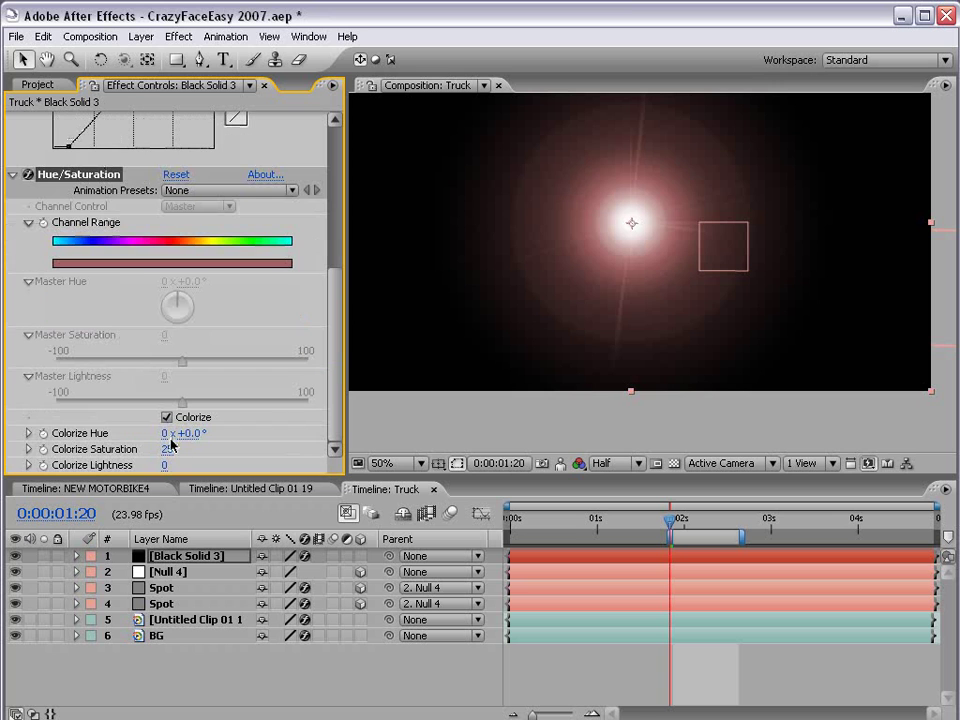
{"action": "left_click_drag", "start_coordinate": [183, 433], "coordinate": [152, 454]}
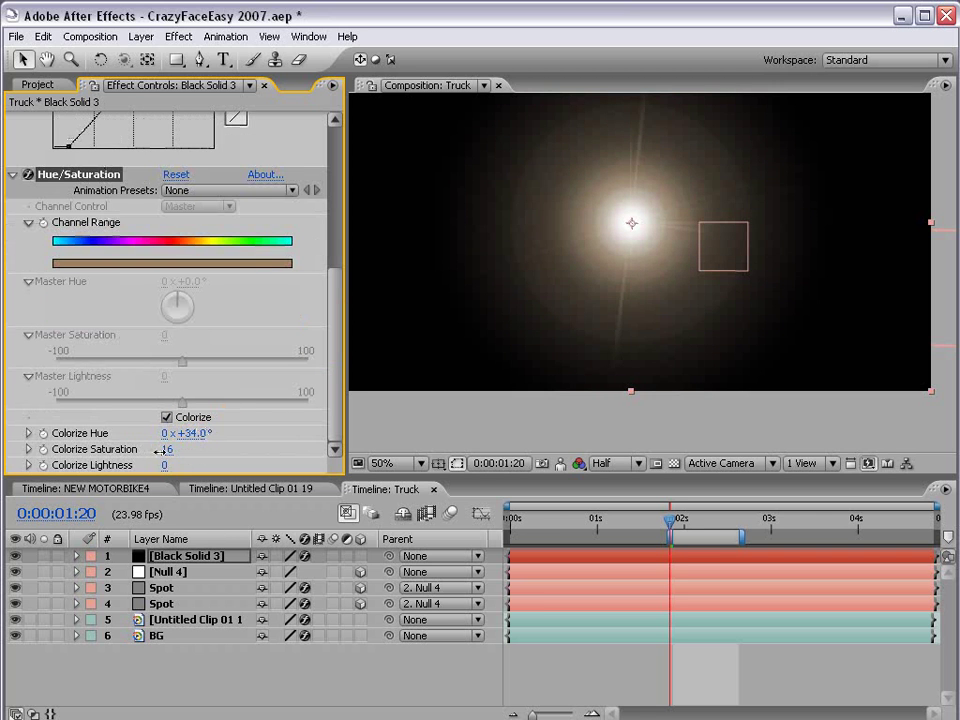
- Set Black Solid 3 to Add blend mode and scale it down around a headlight
{"action": "left_click", "coordinate": [216, 556]}
{"action": "key", "text": "F4"}
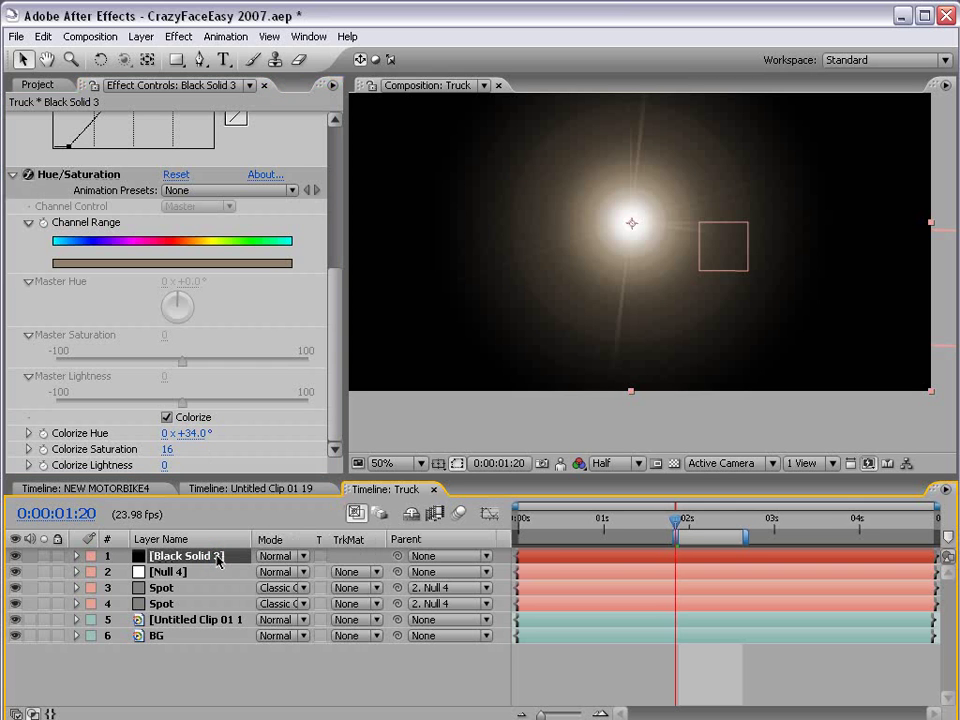
{"action": "left_click", "coordinate": [276, 558]}
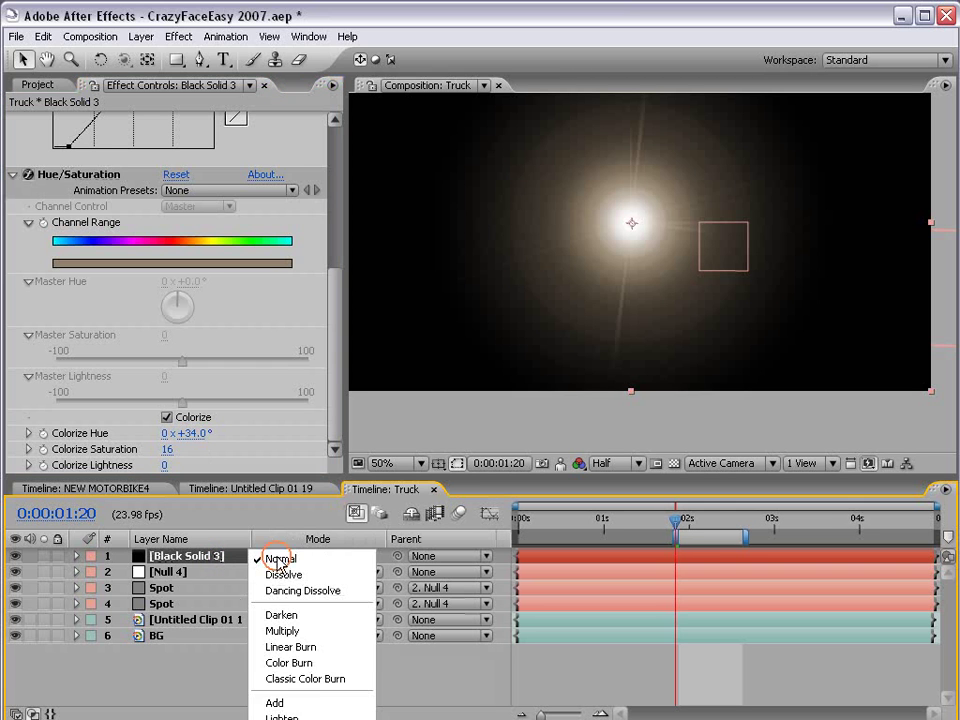
{"action": "left_click", "coordinate": [310, 702]}
{"action": "left_click", "coordinate": [805, 378]}
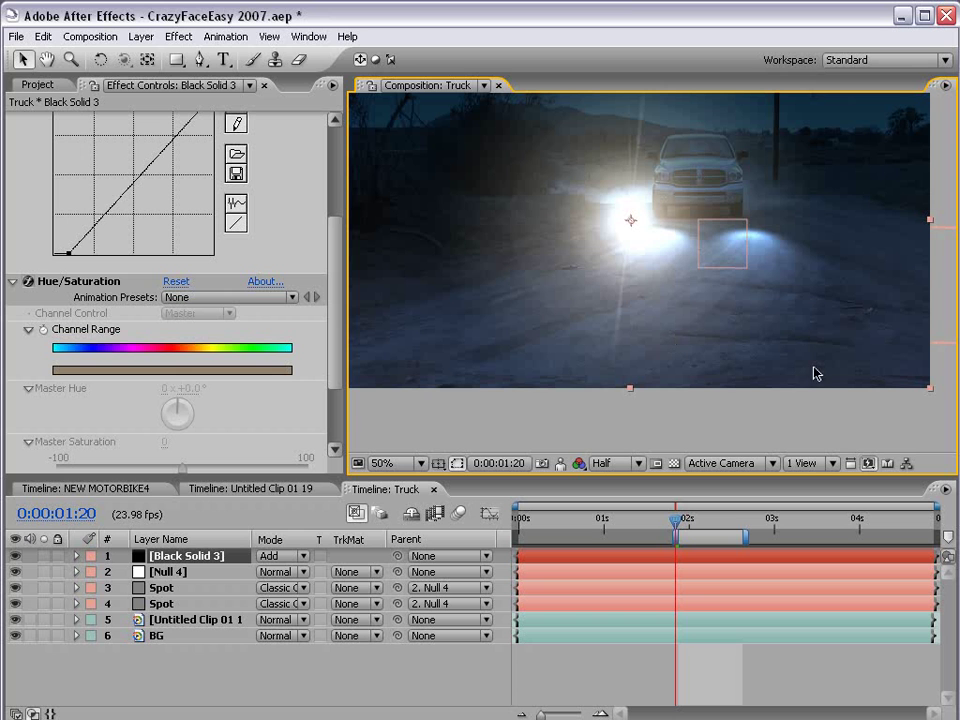
{"action": "left_click_drag", "start_coordinate": [929, 392], "coordinate": [802, 318]}
- Darken the flare glow in Curves by raising the black point and bowing the midtones down
{"action": "scroll", "coordinate": [600, 322], "scroll_direction": "up", "scroll_amount": 2}
{"action": "left_click_drag", "start_coordinate": [68, 250], "coordinate": [77, 257]}
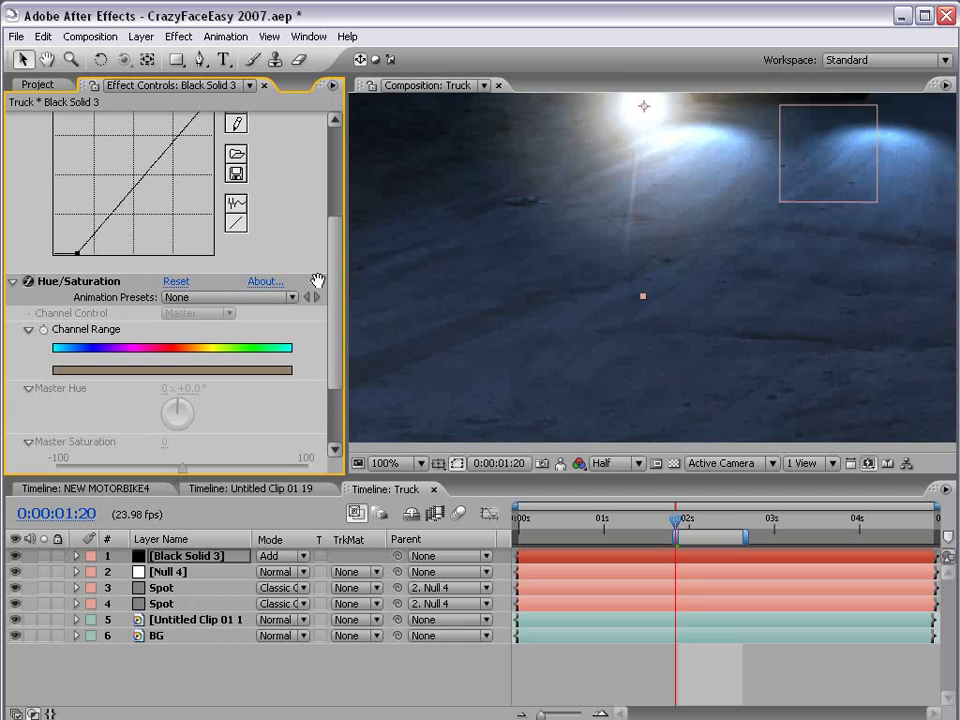
{"action": "scroll", "coordinate": [613, 275], "scroll_direction": "down", "scroll_amount": 2}
{"action": "left_click_drag", "start_coordinate": [613, 275], "coordinate": [599, 353]}
{"action": "left_click_drag", "start_coordinate": [160, 166], "coordinate": [162, 173]}
{"action": "left_click", "coordinate": [608, 627]}
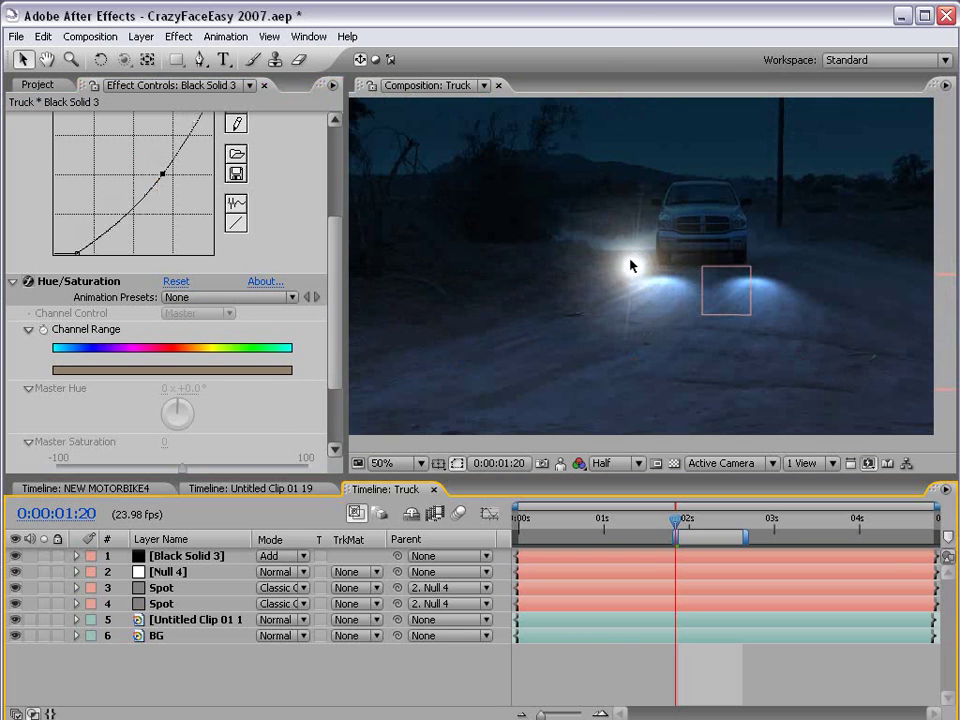
{"action": "scroll", "coordinate": [652, 269], "scroll_direction": "down", "scroll_amount": 2}
{"action": "scroll", "coordinate": [118, 228], "scroll_direction": "up", "scroll_amount": 3}
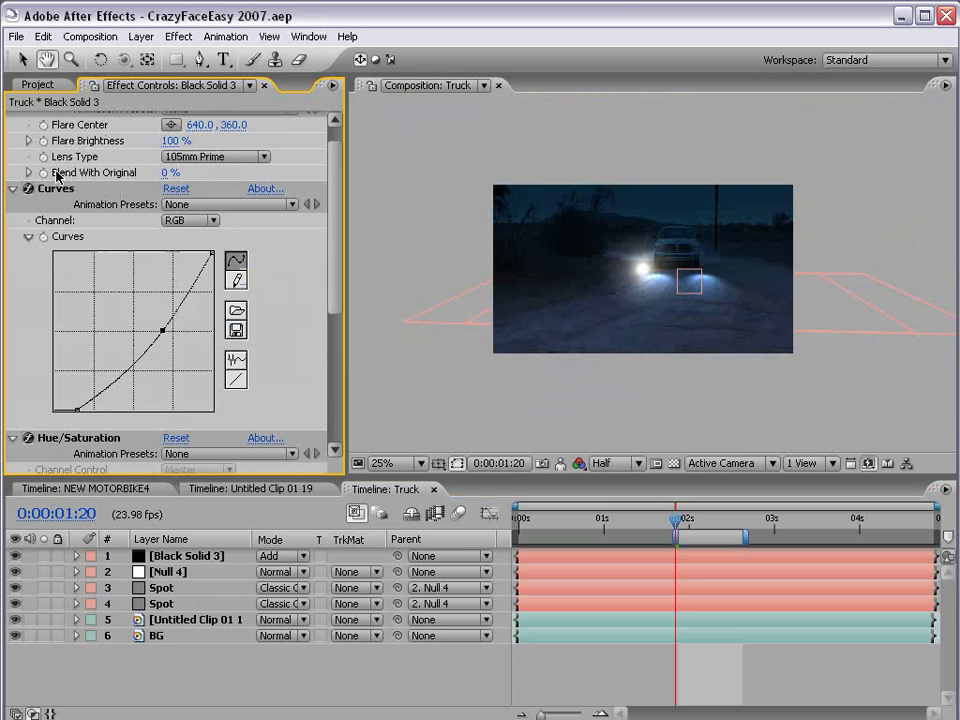
{"action": "scroll", "coordinate": [652, 270], "scroll_direction": "up", "scroll_amount": 2}
- Move the flare solid onto the truck's right headlight
{"action": "left_click", "coordinate": [185, 563]}
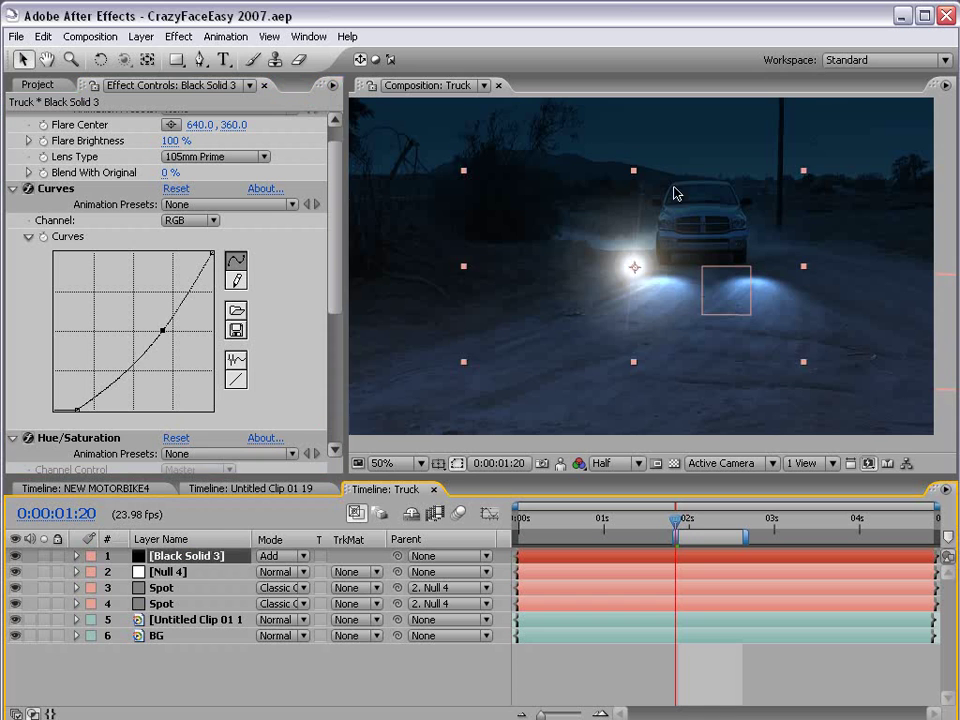
{"action": "left_click_drag", "start_coordinate": [636, 274], "coordinate": [727, 258]}
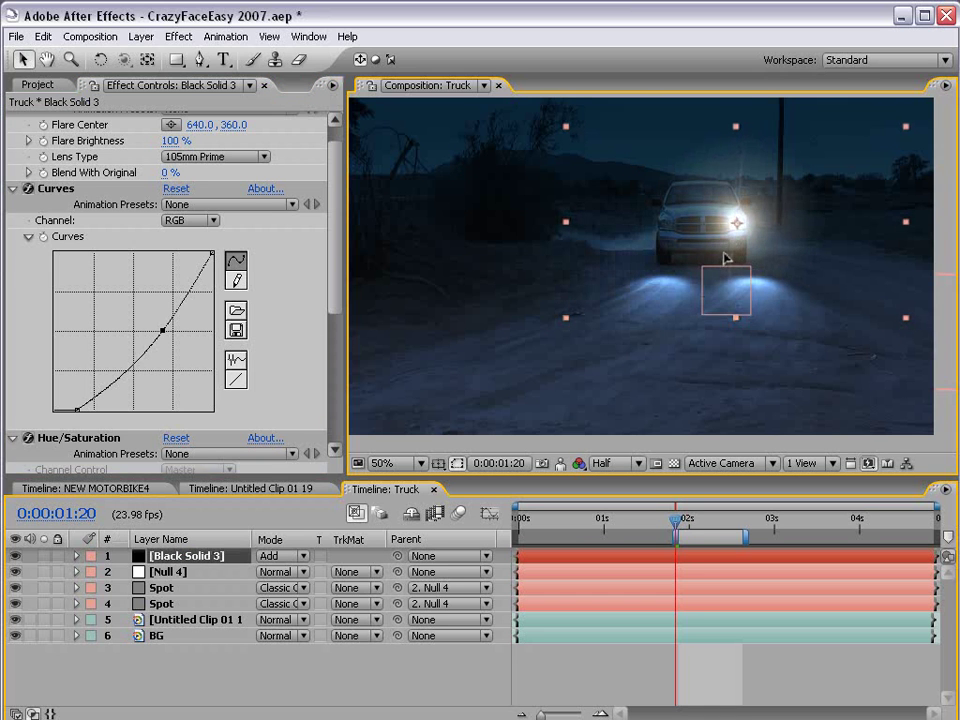
{"action": "left_click", "coordinate": [727, 258]}
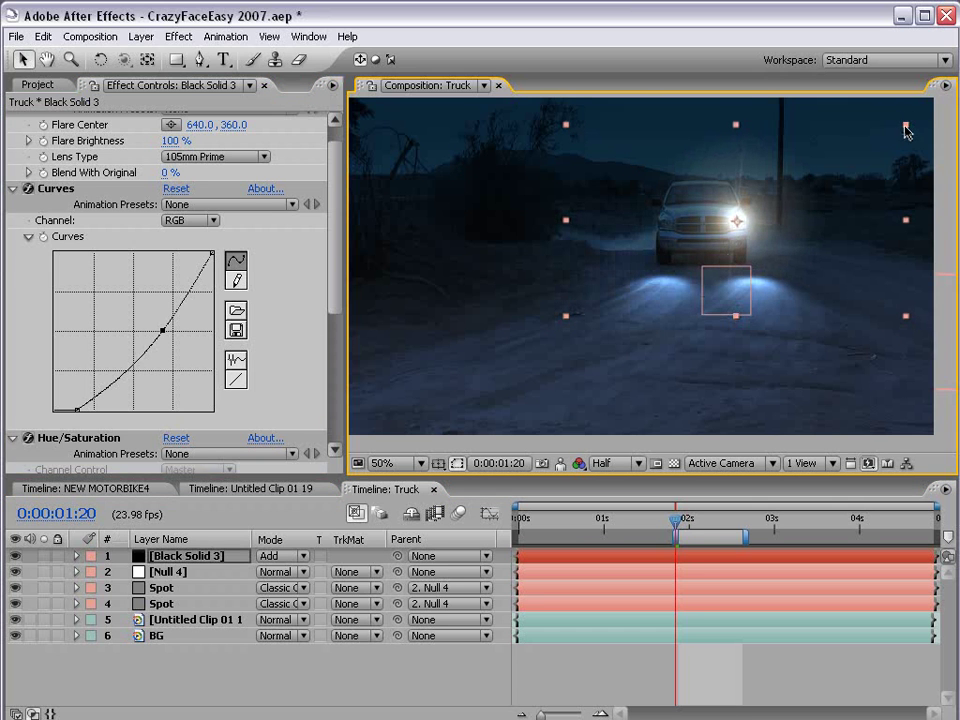
{"action": "left_click", "coordinate": [586, 600]}
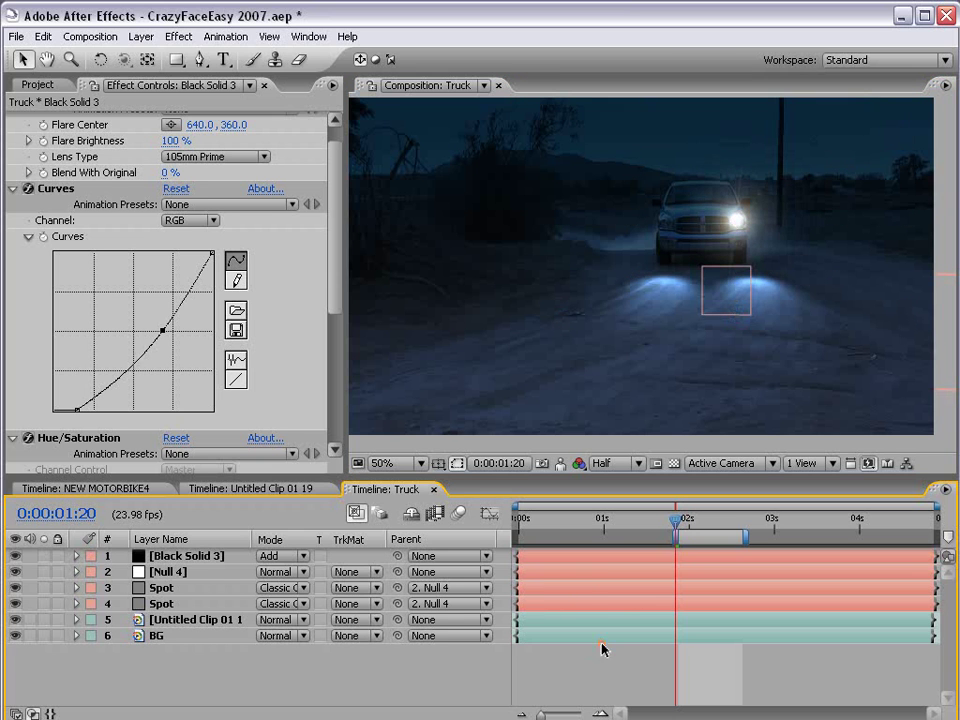
- Duplicate the flare onto the left headlight, then shrink the copy and enlarge the other flare to fit
{"action": "key", "text": "ctrl+d"}
{"action": "left_click_drag", "start_coordinate": [735, 216], "coordinate": [666, 222]}
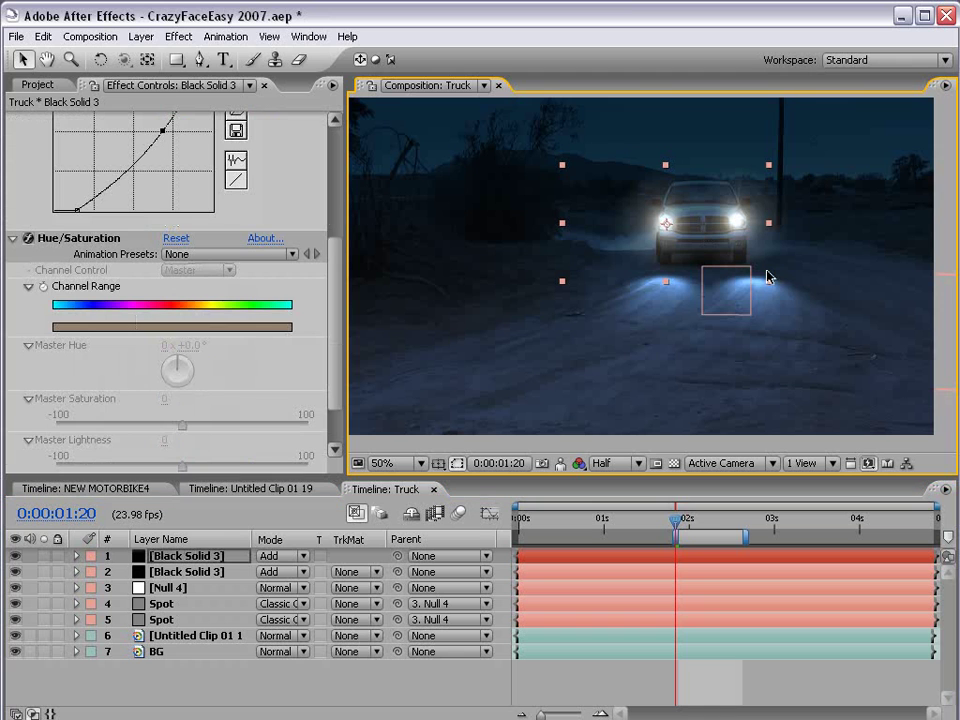
{"action": "left_click_drag", "start_coordinate": [771, 287], "coordinate": [747, 268]}
{"action": "left_click", "coordinate": [686, 684]}
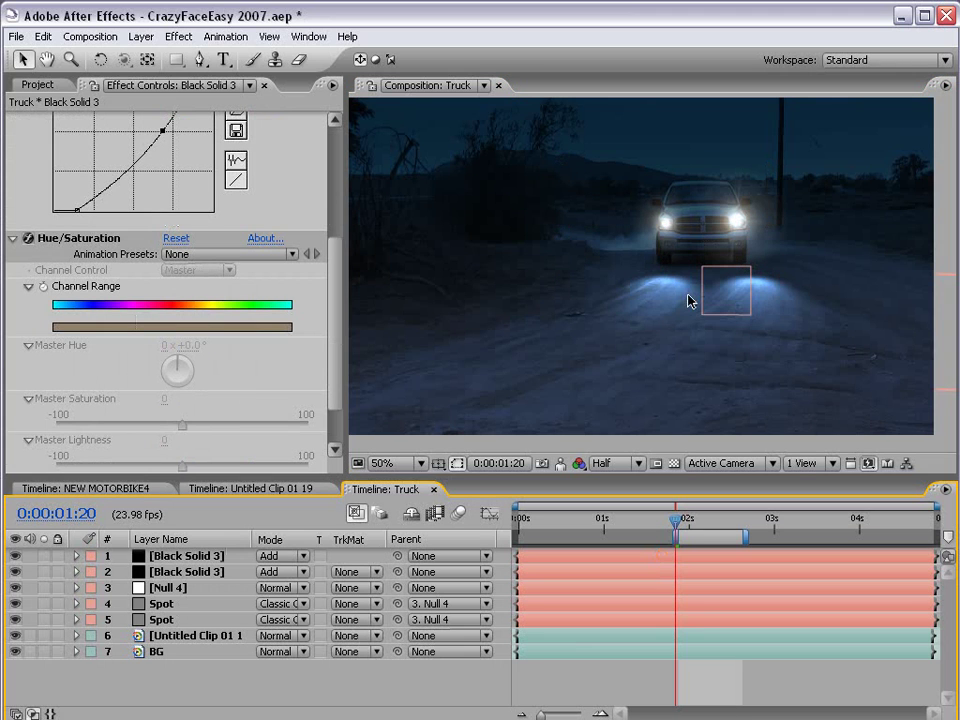
{"action": "left_click", "coordinate": [700, 235]}
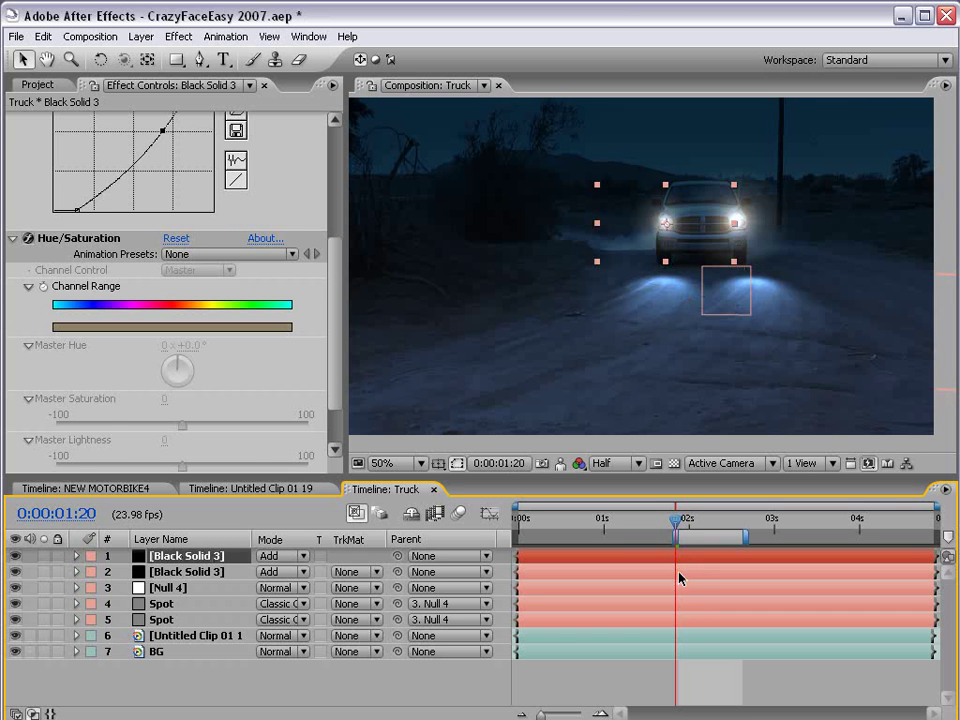
{"action": "left_click", "coordinate": [679, 575]}
{"action": "left_click_drag", "start_coordinate": [840, 283], "coordinate": [860, 290]}
{"action": "key", "text": "grave"}
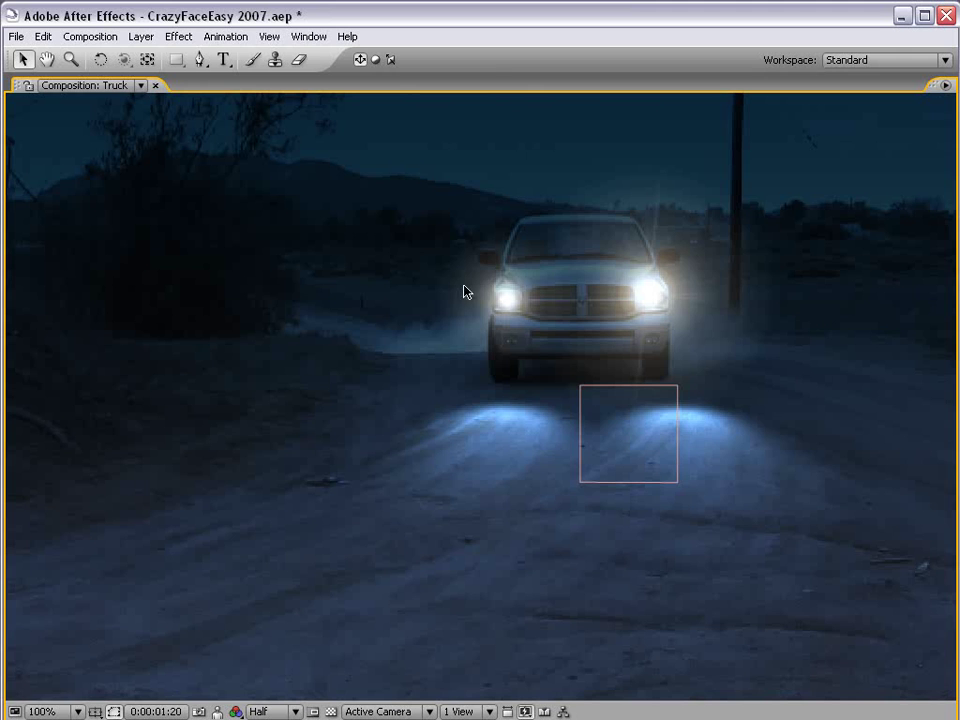
{"action": "key", "text": "grave"}
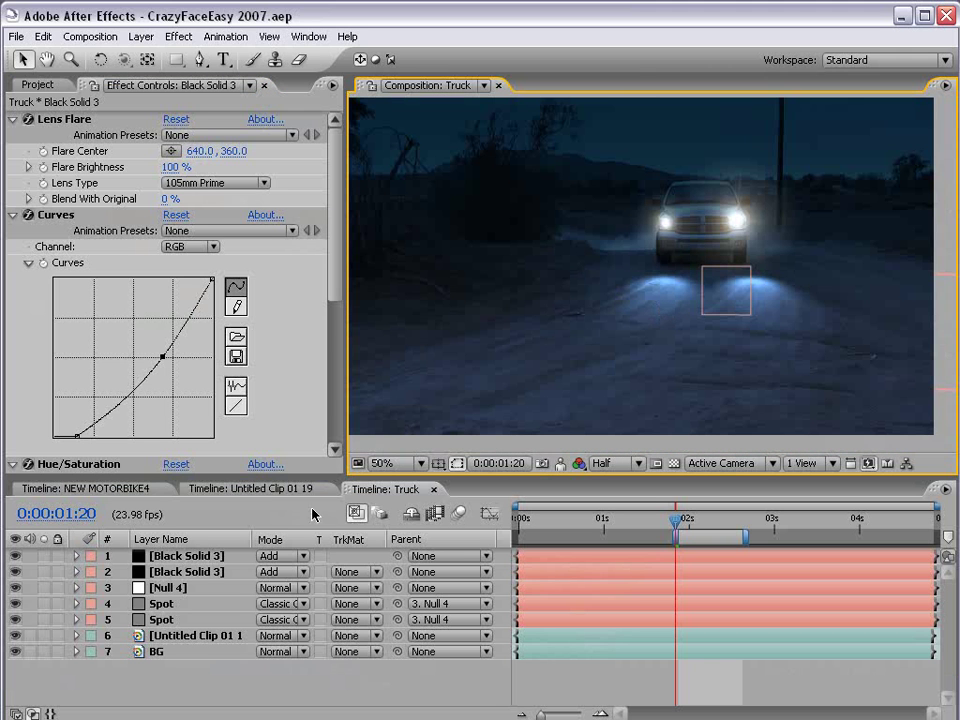
- Reveal Position and Scale for both flare layers and enable their stopwatches
{"action": "left_click", "coordinate": [155, 558]}
{"action": "left_click", "coordinate": [172, 572], "text": "shift"}
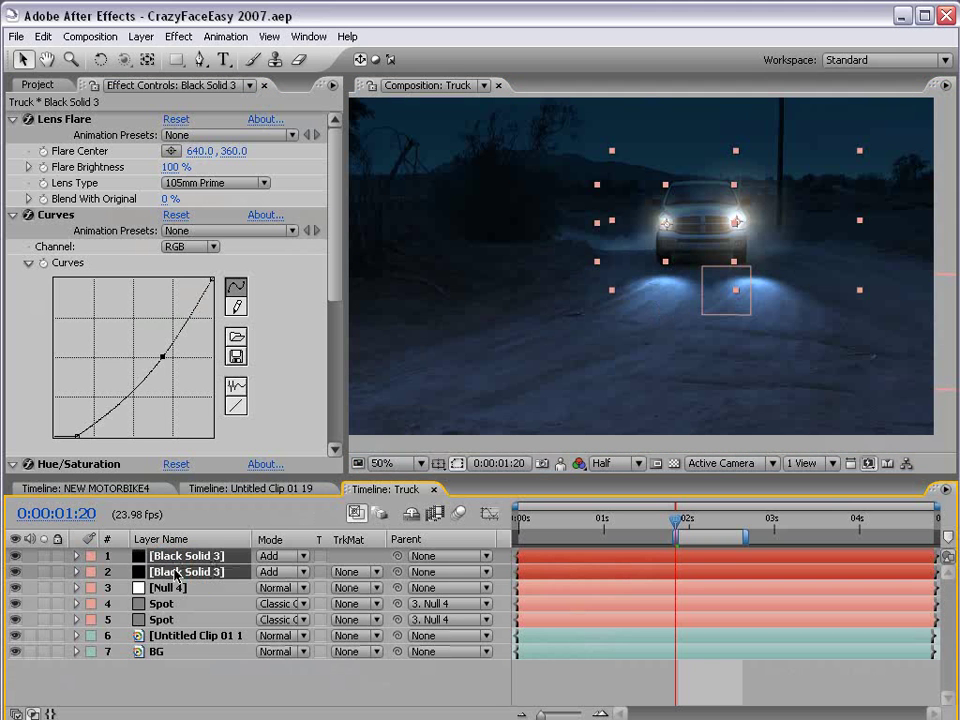
{"action": "key", "text": "p"}
{"action": "key", "text": "shift+s"}
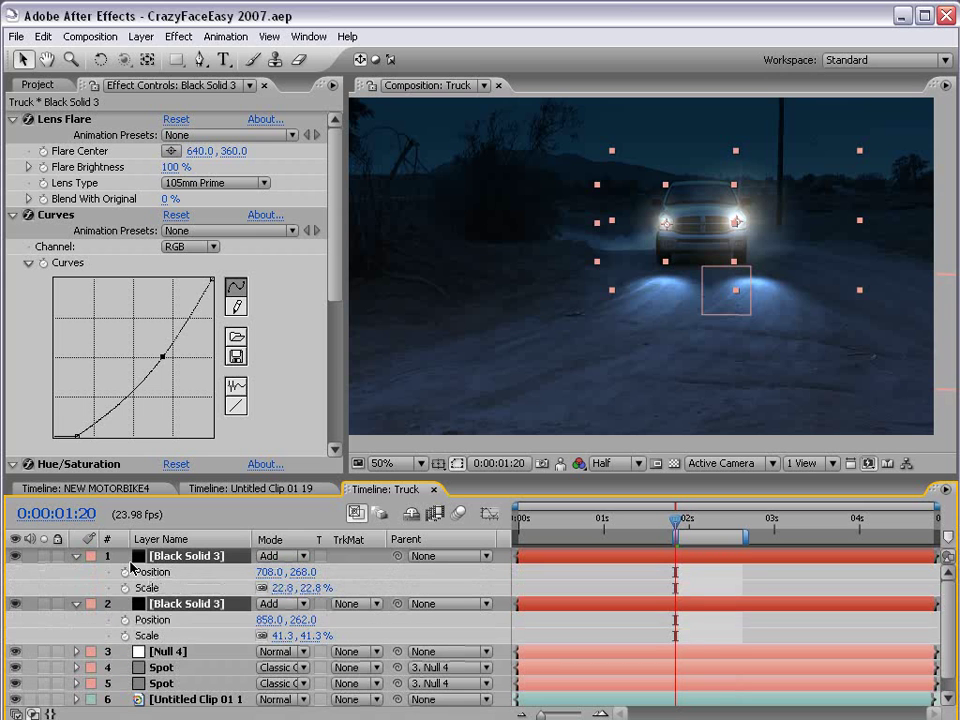
{"action": "left_click", "coordinate": [124, 572]}
{"action": "left_click", "coordinate": [124, 620]}
{"action": "left_click", "coordinate": [124, 636]}
{"action": "left_click", "coordinate": [124, 588]}
{"action": "left_click", "coordinate": [678, 532]}
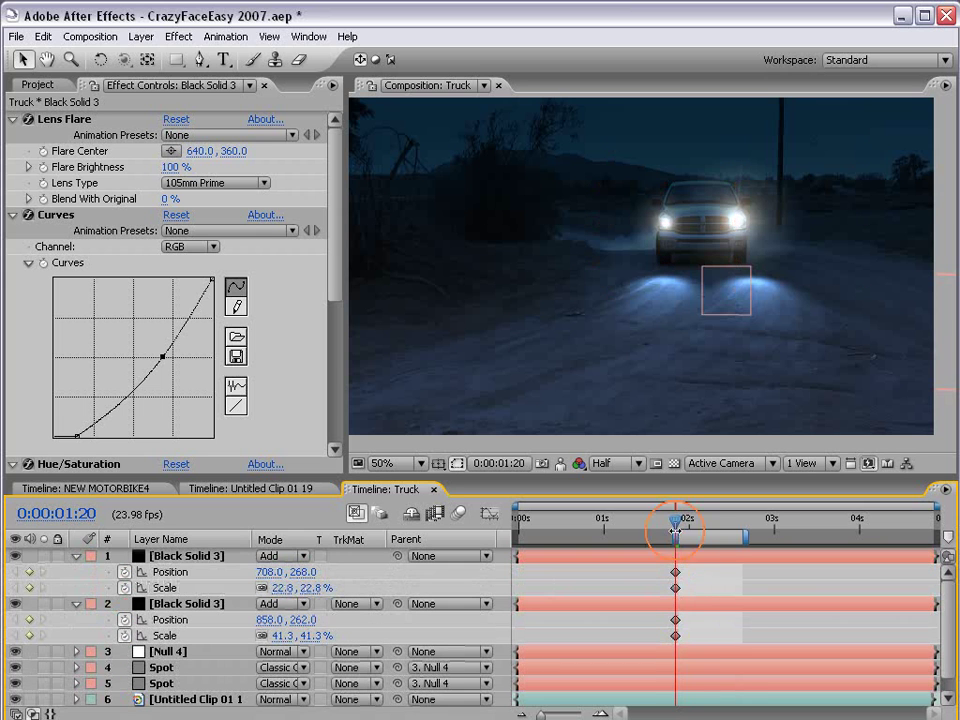
- At 0:00:02:06, reposition both flares back onto their headlights
{"action": "left_click_drag", "start_coordinate": [678, 532], "coordinate": [710, 532]}
{"action": "left_click", "coordinate": [712, 556]}
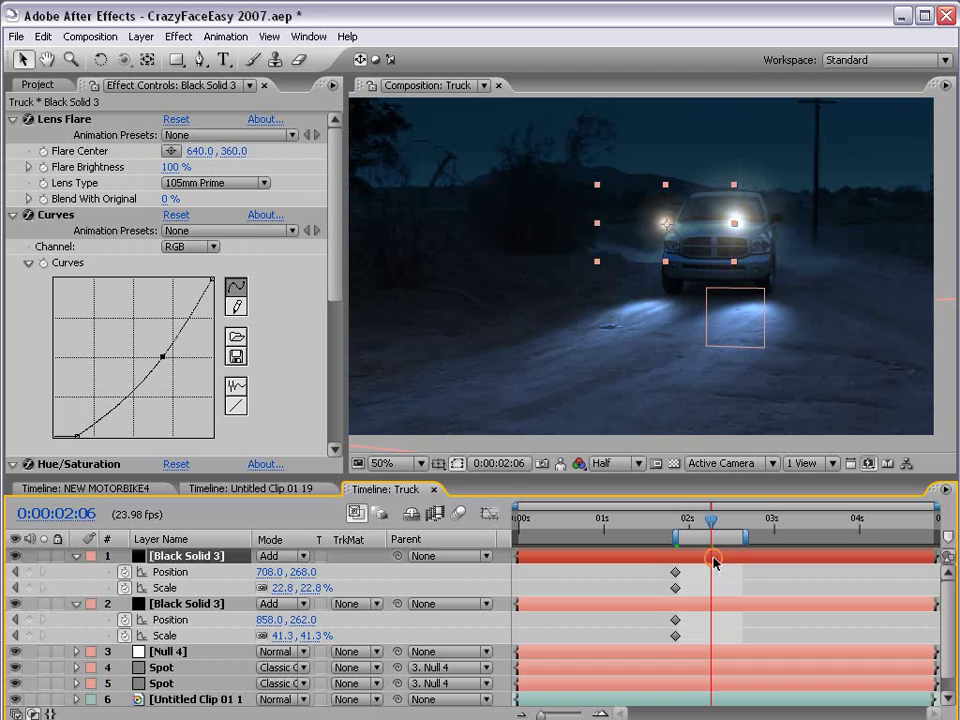
{"action": "left_click_drag", "start_coordinate": [708, 248], "coordinate": [716, 271]}
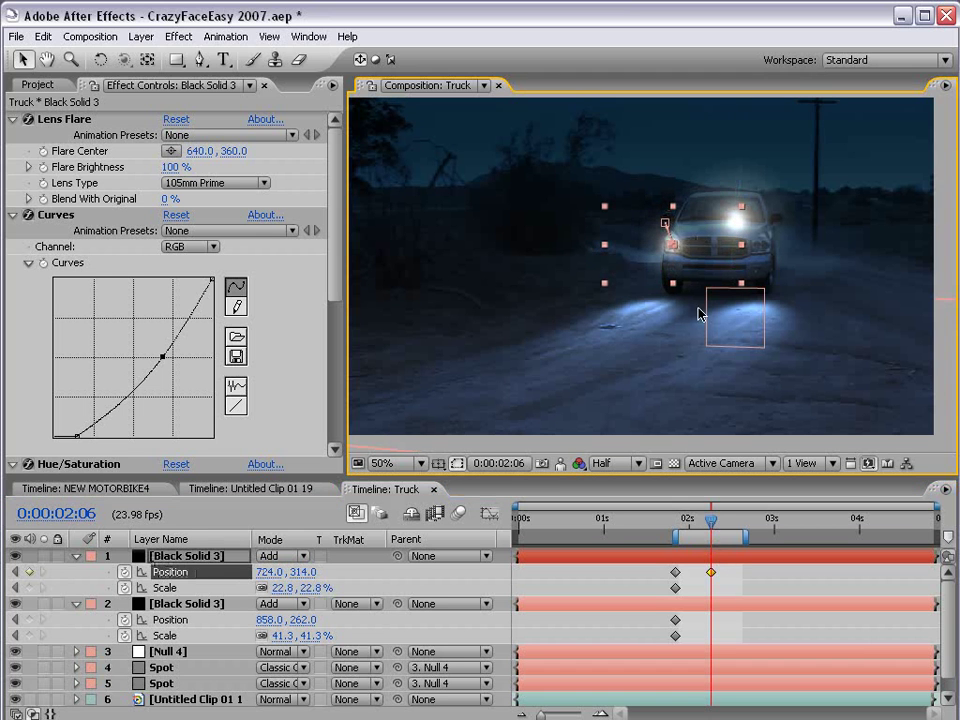
{"action": "left_click", "coordinate": [710, 604]}
{"action": "left_click_drag", "start_coordinate": [763, 218], "coordinate": [782, 250]}
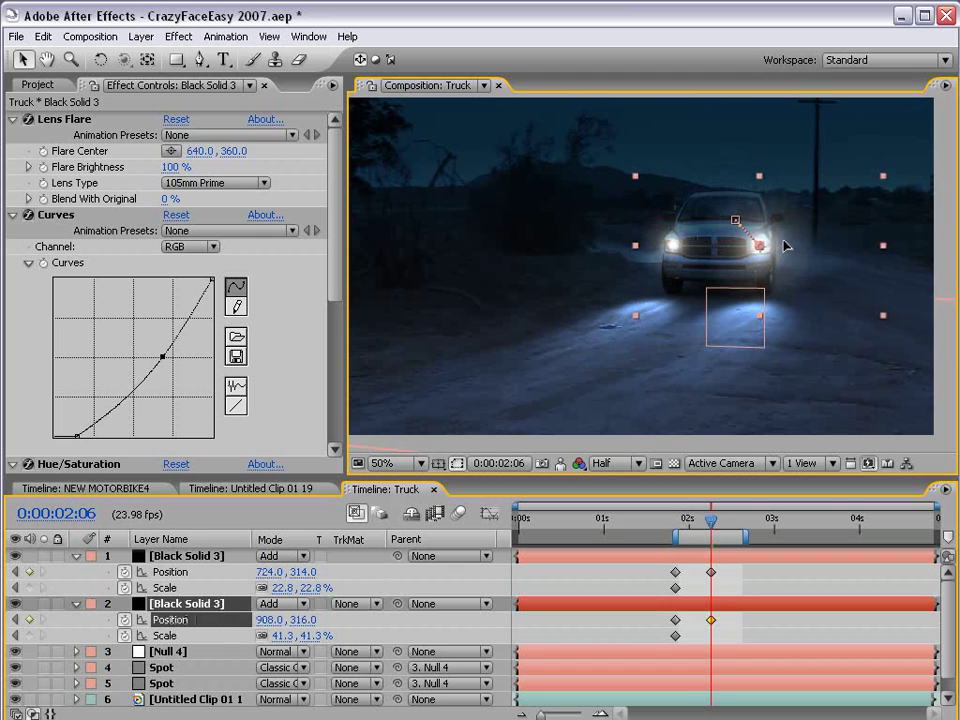
{"action": "left_click_drag", "start_coordinate": [783, 246], "coordinate": [784, 246]}
{"action": "key", "text": "ctrl+shift+a"}
{"action": "key", "text": "period"}
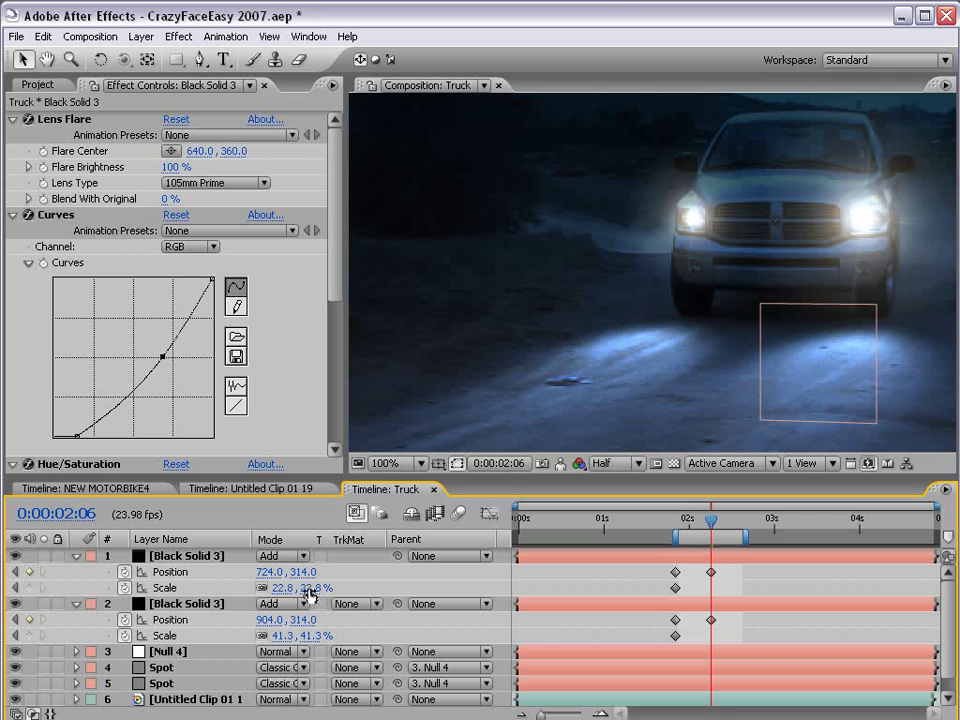
- Scale the first flare to 29.8% and the second to 46.3%, then save
{"action": "left_click_drag", "start_coordinate": [310, 588], "coordinate": [316, 588]}
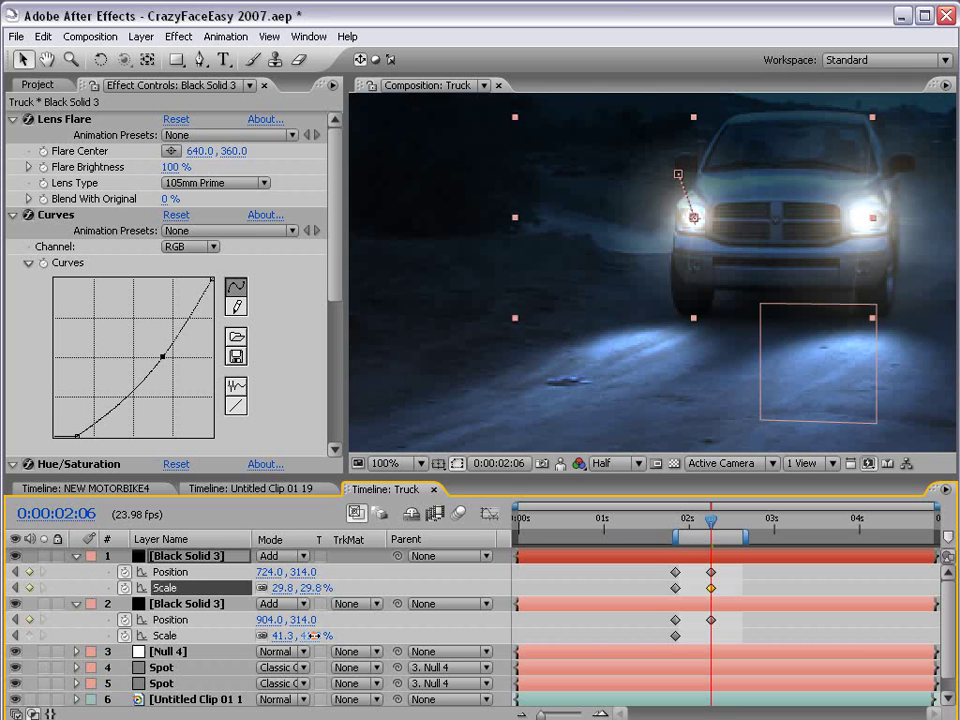
{"action": "left_click_drag", "start_coordinate": [302, 636], "coordinate": [315, 636]}
{"action": "left_click", "coordinate": [686, 261]}
{"action": "scroll", "coordinate": [686, 261], "scroll_direction": "down", "scroll_amount": 2}
{"action": "key", "text": "space"}
{"action": "key", "text": "ctrl+s"}
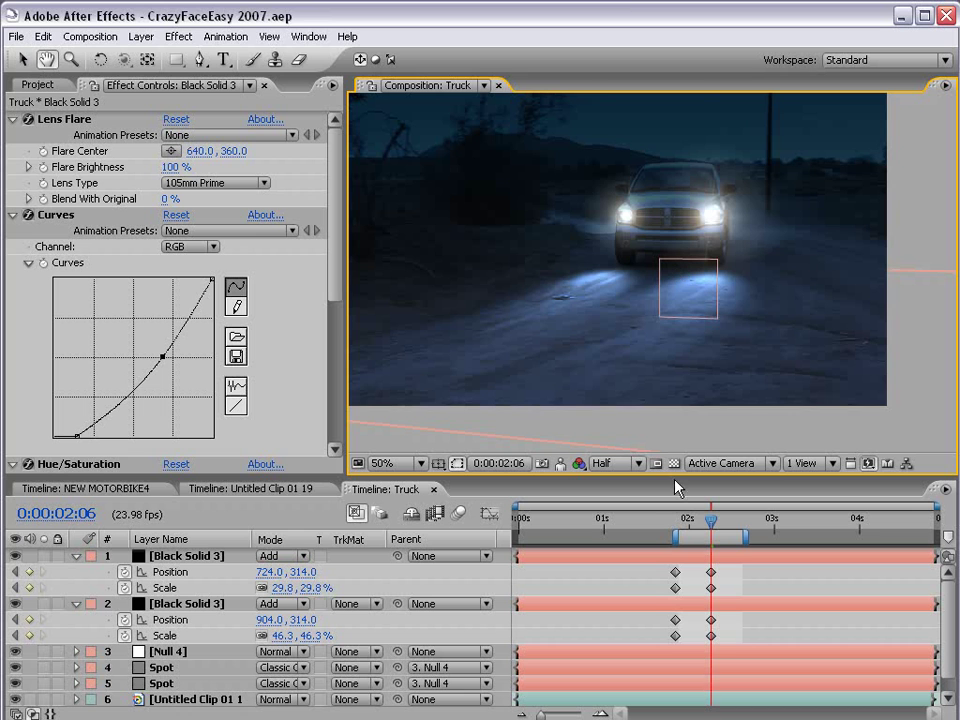
- Keyframe the flares at 0:00:02:02 and 0:00:02:15 so they stay on their headlights
{"action": "left_click", "coordinate": [696, 519]}
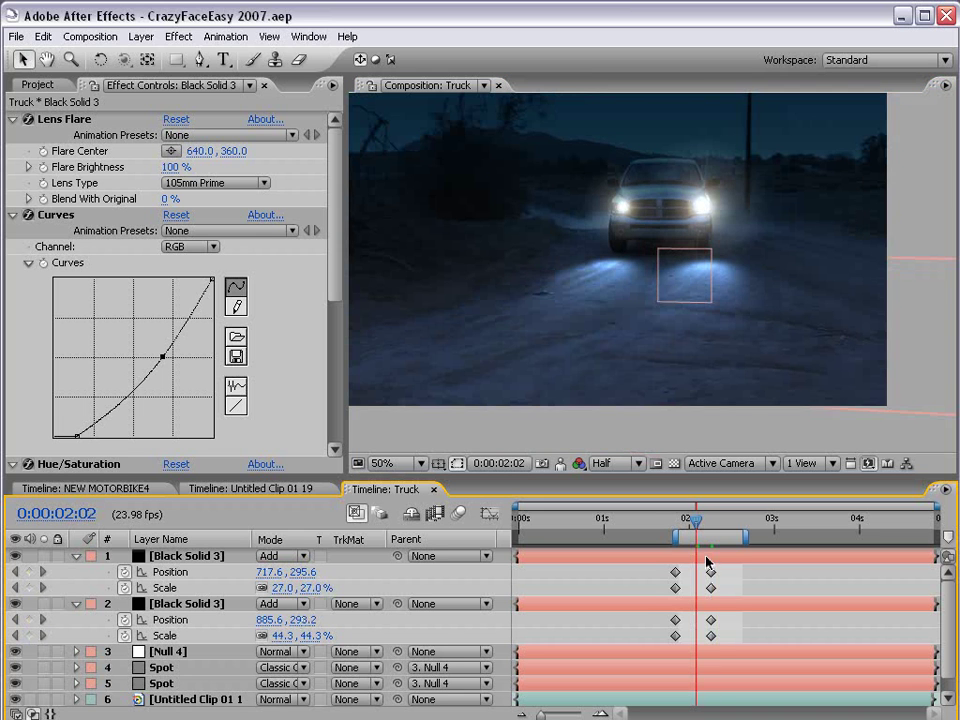
{"action": "left_click", "coordinate": [706, 557]}
{"action": "key", "text": "period"}
{"action": "left_click_drag", "start_coordinate": [625, 168], "coordinate": [622, 168]}
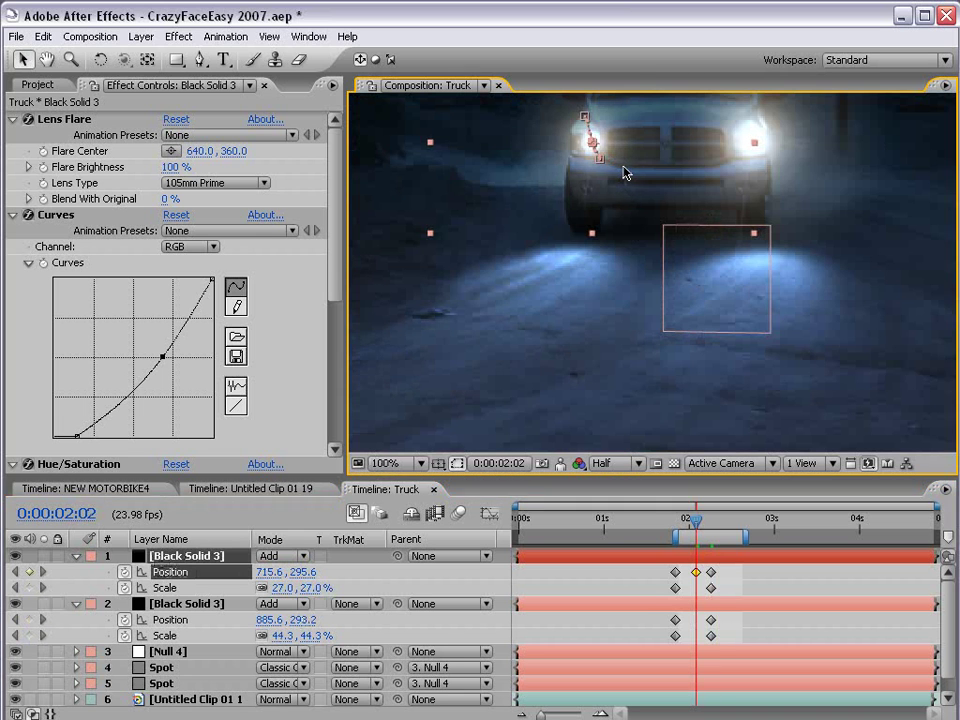
{"action": "left_click_drag", "start_coordinate": [731, 527], "coordinate": [740, 527]}
{"action": "left_click_drag", "start_coordinate": [762, 161], "coordinate": [744, 198]}
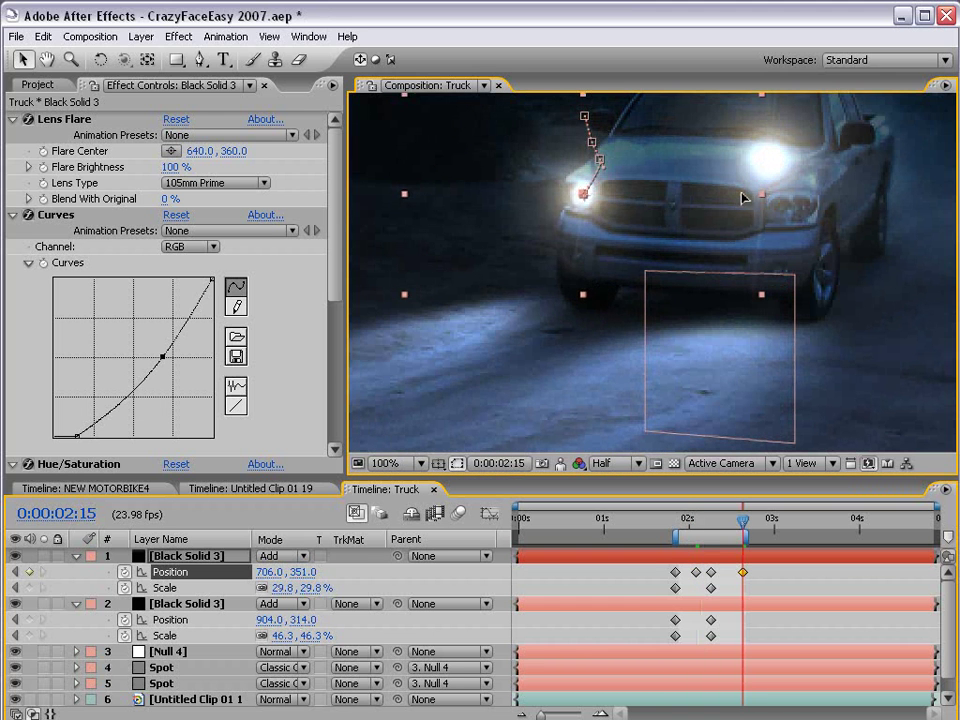
{"action": "left_click", "coordinate": [770, 603]}
{"action": "left_click_drag", "start_coordinate": [806, 167], "coordinate": [840, 217]}
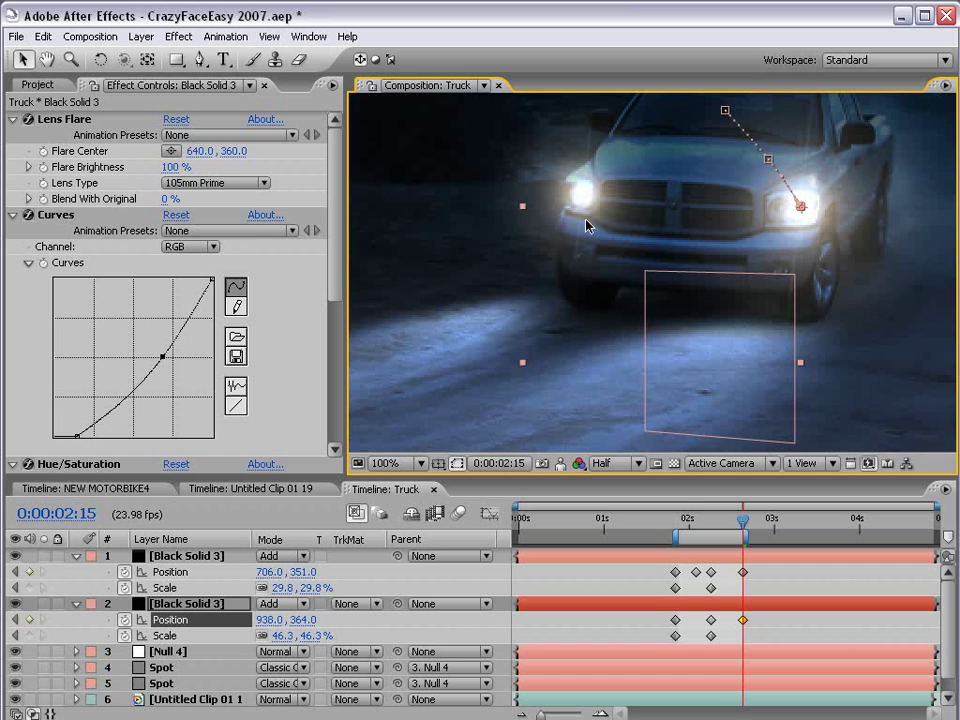
{"action": "left_click", "coordinate": [729, 520]}
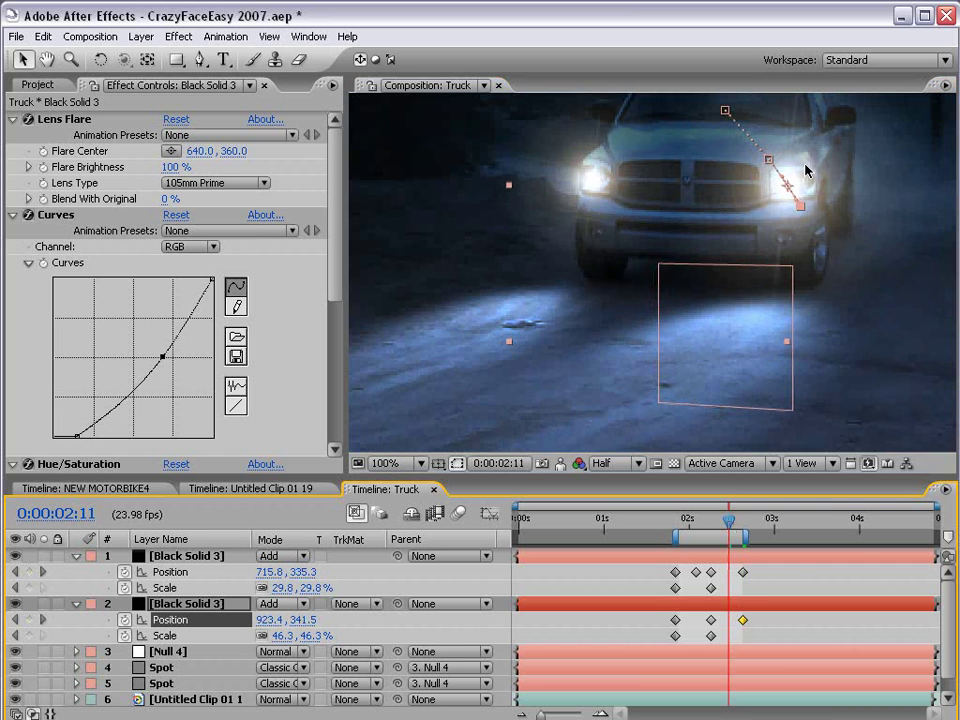
- RAM-preview the animated headlight flares and save the project
{"action": "key", "text": "comma"}
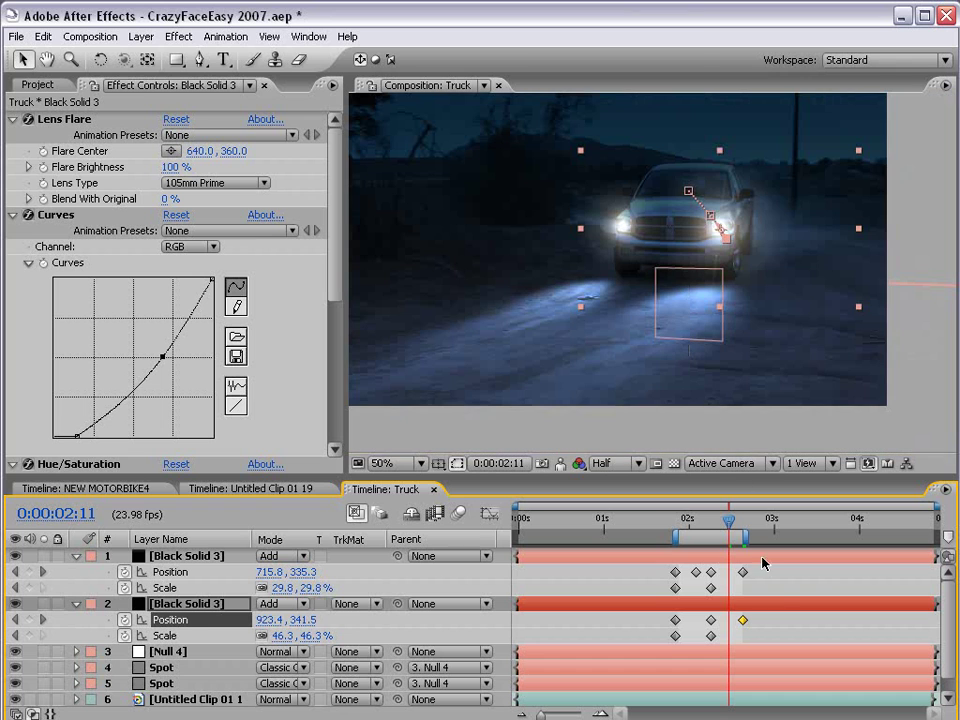
{"action": "left_click", "coordinate": [789, 591]}
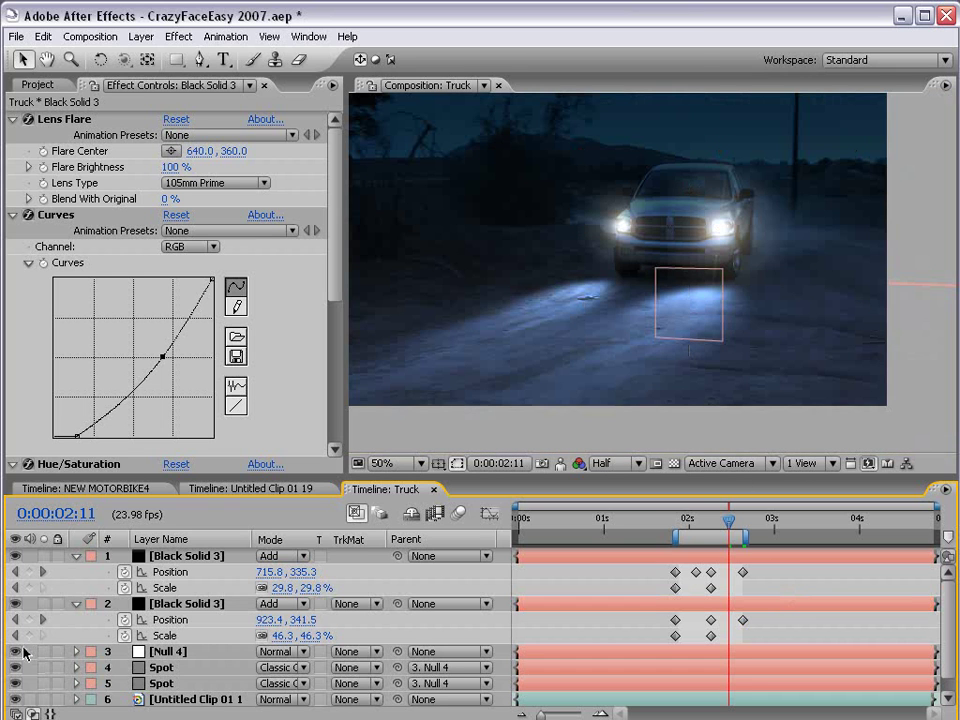
{"action": "left_click", "coordinate": [712, 448]}
{"action": "key", "text": "KP_0"}
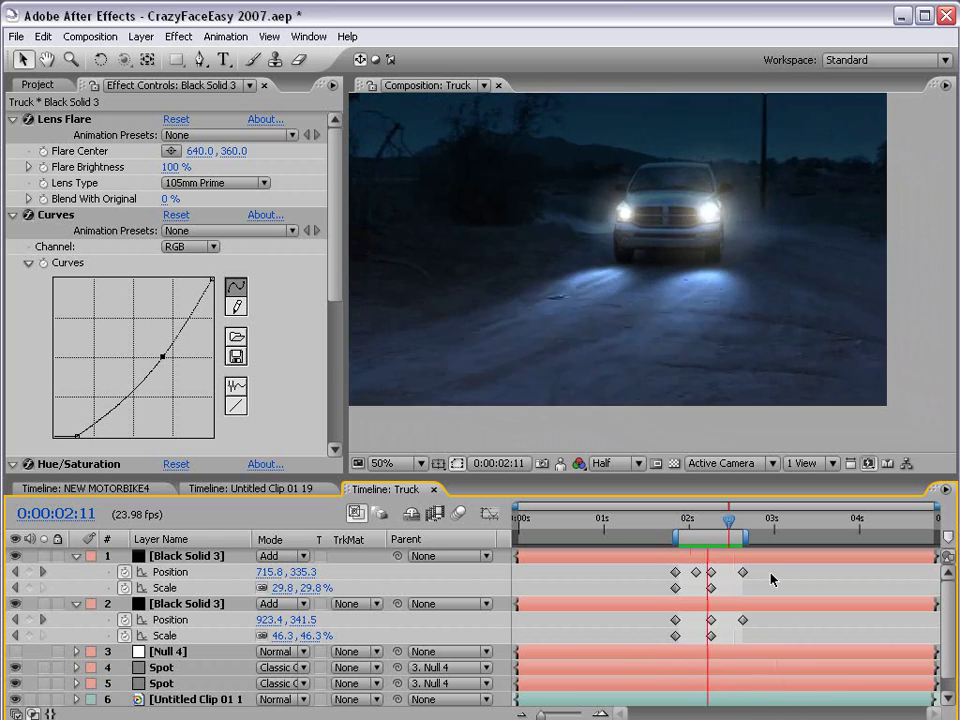
{"action": "key", "text": "ctrl+s"}
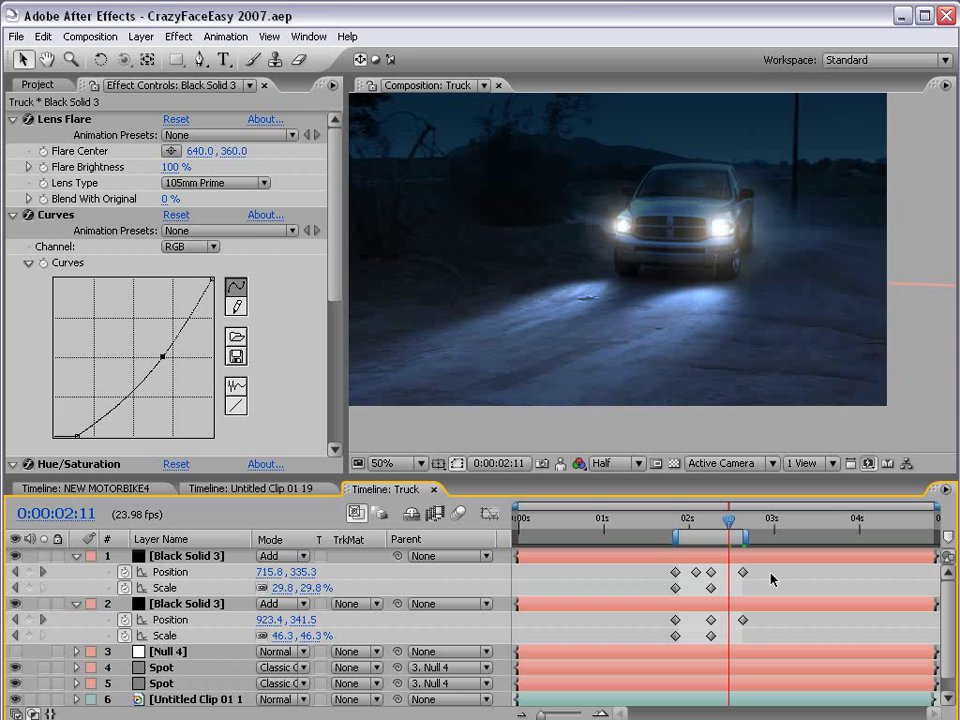
{"action": "key", "text": "KP_0"}
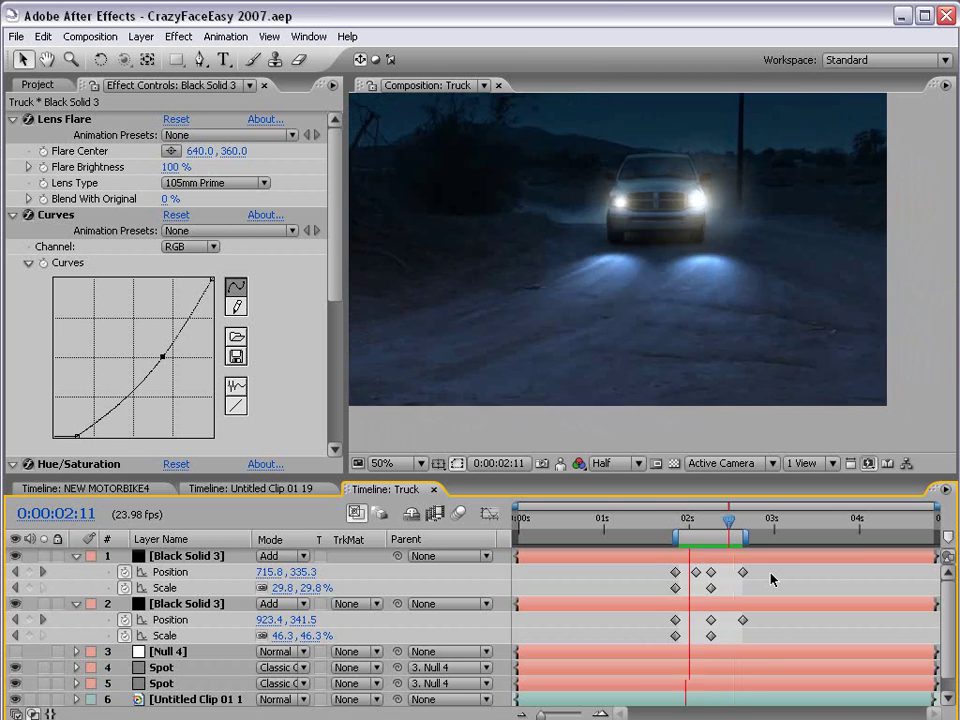
{"action": "key", "text": "space"}
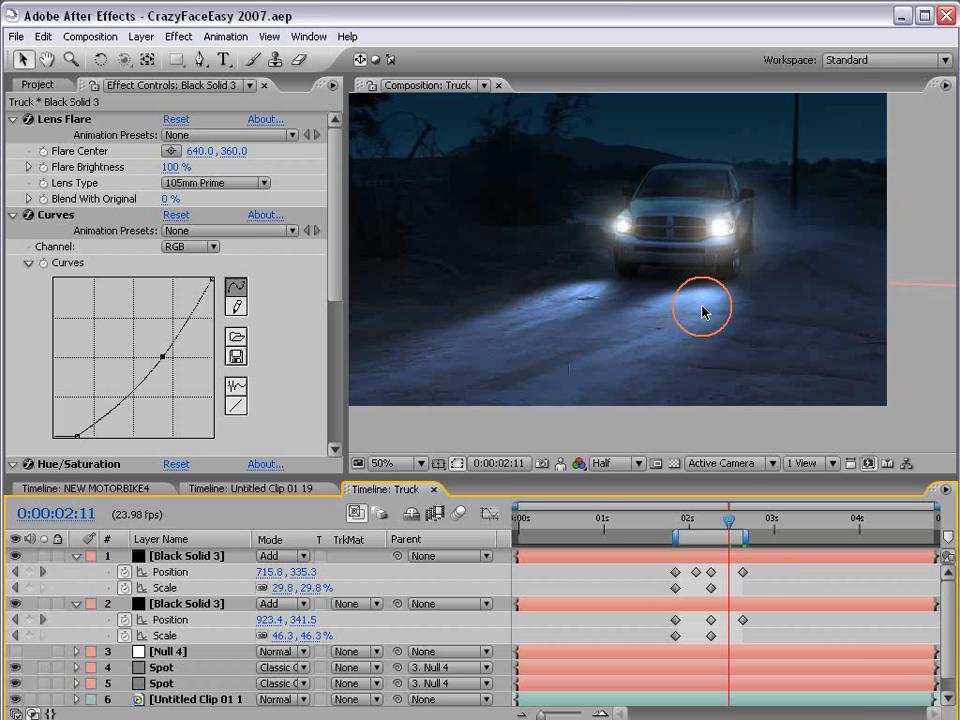
- Return to 0:00:01:19 and pan the viewer over the truck footage
{"action": "left_click_drag", "start_coordinate": [729, 521], "coordinate": [696, 521]}
{"action": "key", "text": "h"}
{"action": "left_click_drag", "start_coordinate": [617, 160], "coordinate": [662, 193]}
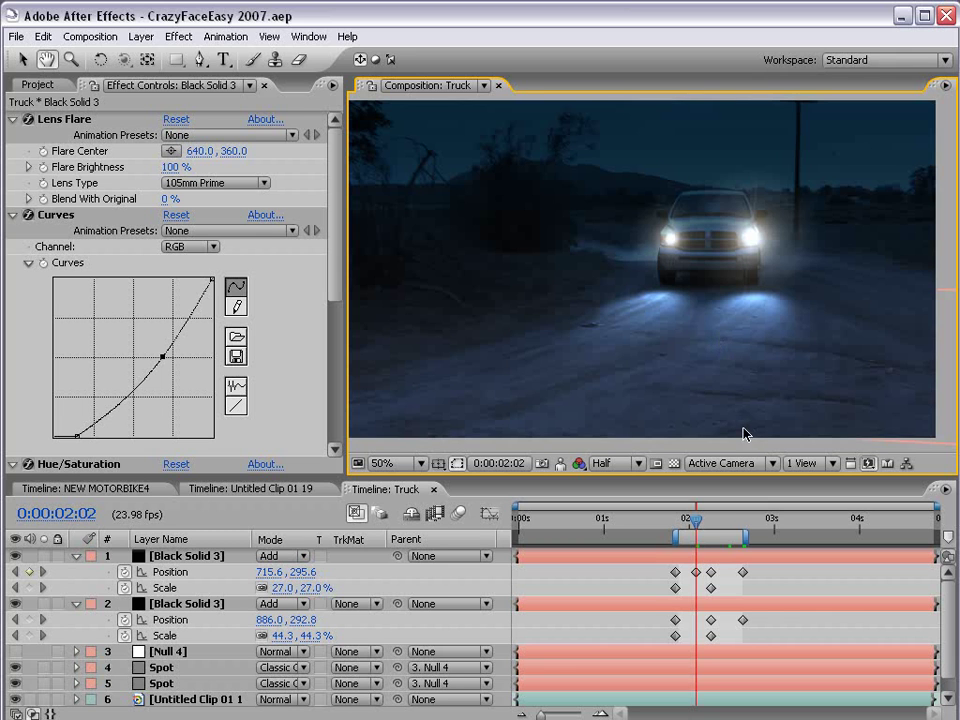
{"action": "left_click_drag", "start_coordinate": [696, 520], "coordinate": [672, 524]}
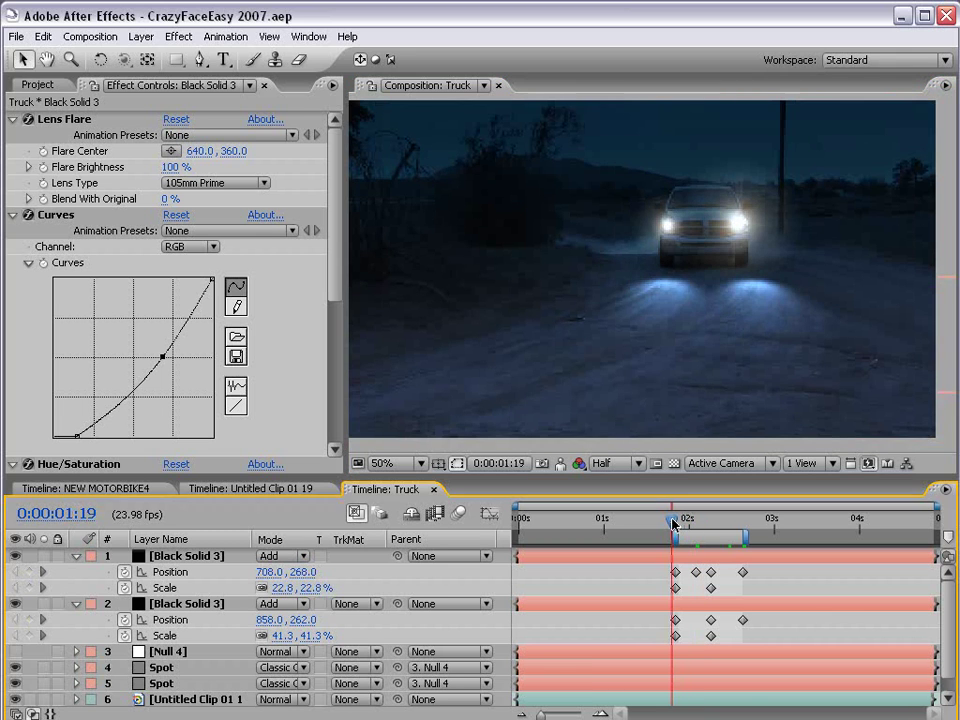
{"action": "left_click_drag", "start_coordinate": [674, 272], "coordinate": [684, 316]}
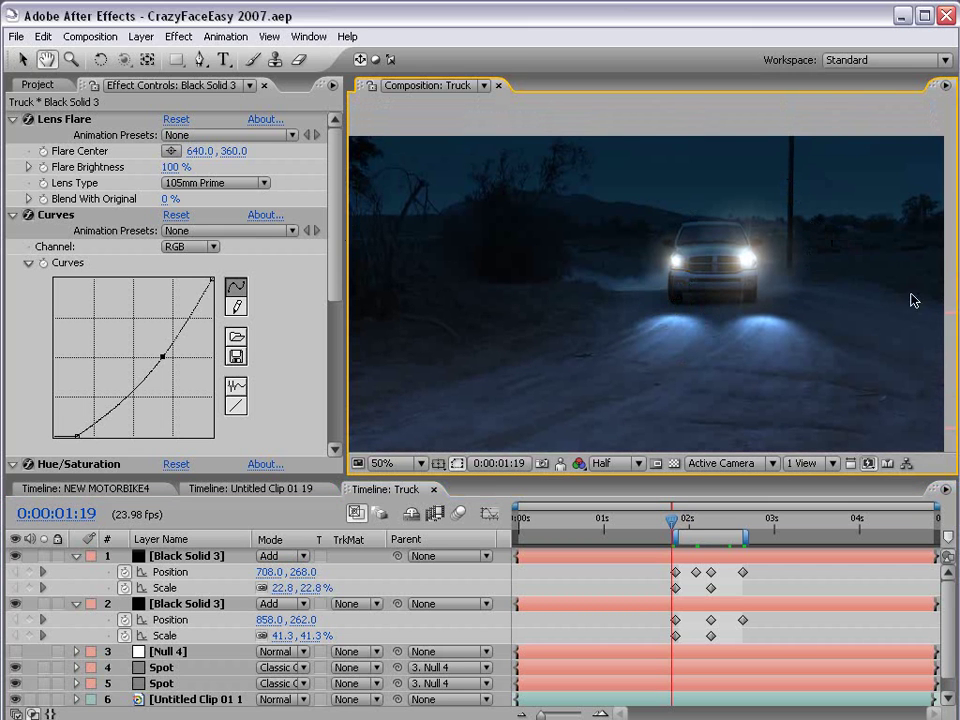
- Create Medium Orange Solid 2 from Layer > New > Solid in pale orange F7E0AE
{"action": "left_click", "coordinate": [140, 36]}
{"action": "mouse_move", "coordinate": [150, 57]}
{"action": "left_click", "coordinate": [414, 73]}
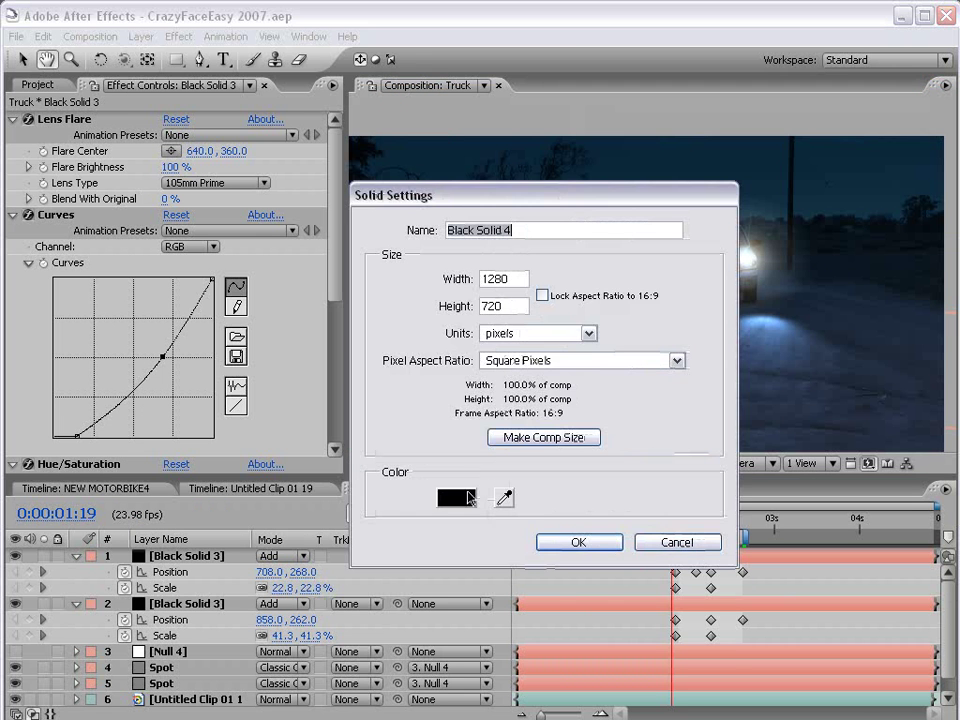
{"action": "left_click", "coordinate": [460, 498]}
{"action": "left_click_drag", "start_coordinate": [528, 618], "coordinate": [528, 593]}
{"action": "left_click_drag", "start_coordinate": [326, 396], "coordinate": [366, 358]}
{"action": "left_click", "coordinate": [700, 370]}
{"action": "left_click", "coordinate": [589, 535]}
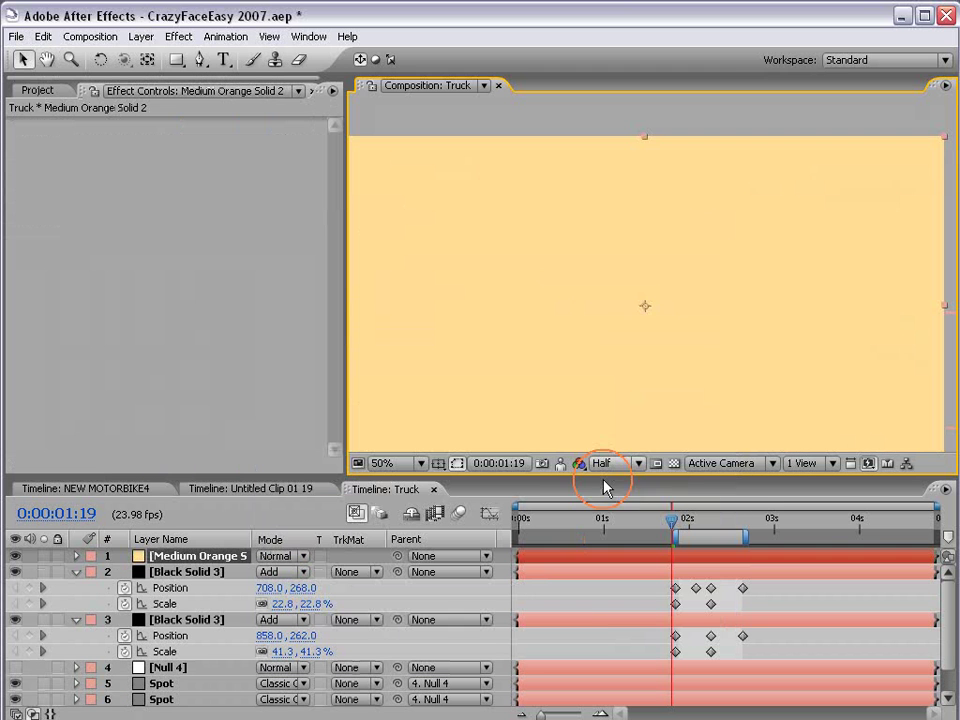
- Discard a test rectangle and draw a small three-point Pen mask on the orange solid
{"action": "key", "text": "q"}
{"action": "left_click_drag", "start_coordinate": [647, 246], "coordinate": [668, 212]}
{"action": "left_click", "coordinate": [358, 129]}
{"action": "key", "text": "ctrl+z"}
{"action": "left_click", "coordinate": [200, 59]}
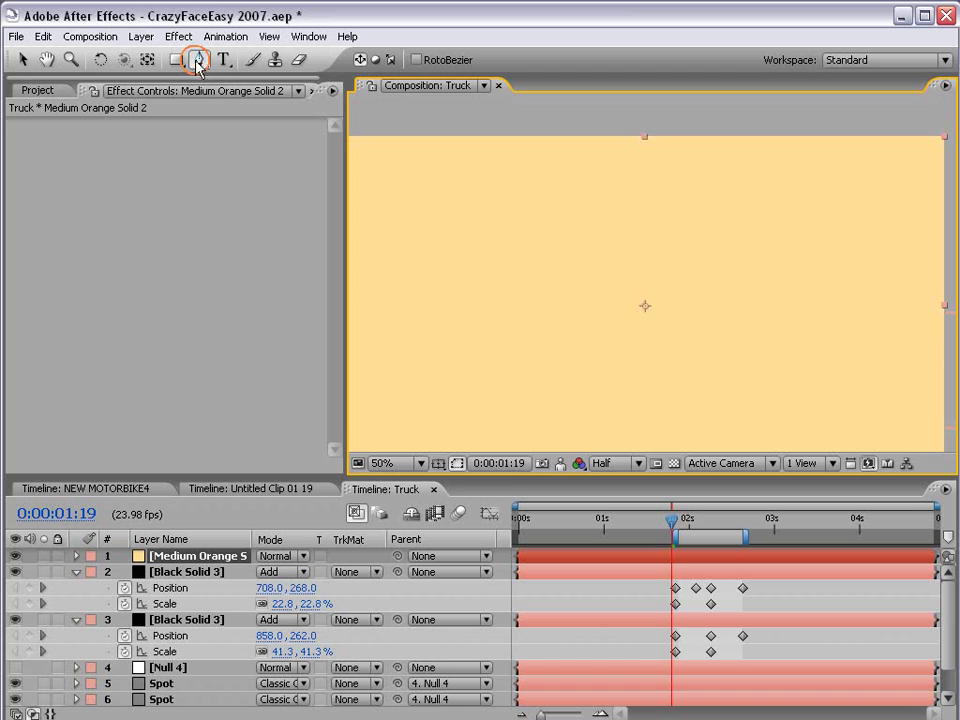
{"action": "left_click", "coordinate": [614, 212]}
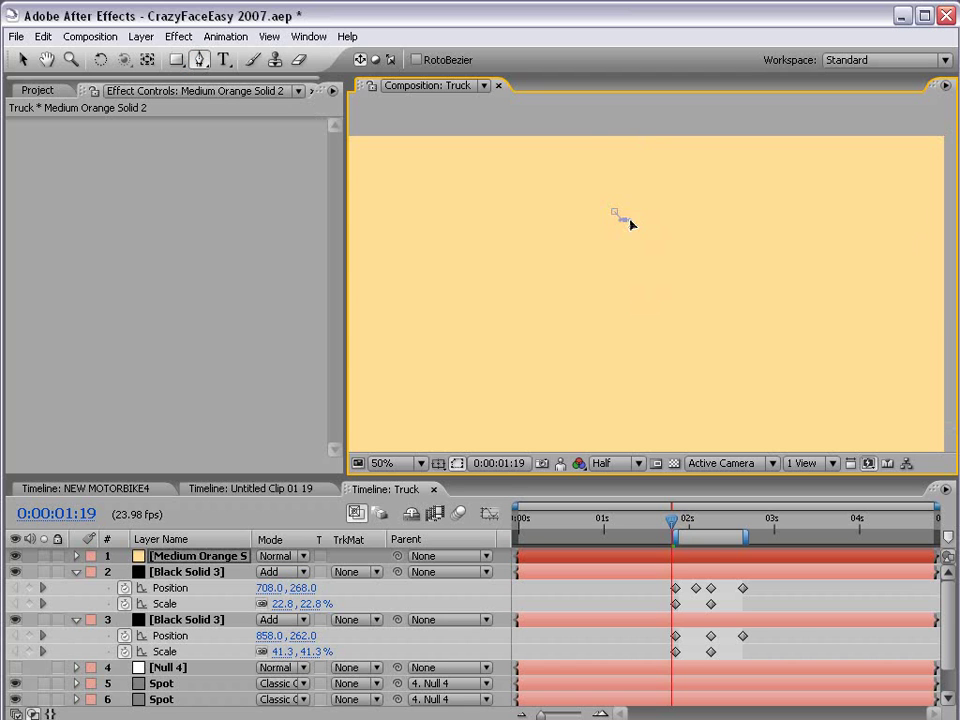
{"action": "left_click", "coordinate": [651, 211]}
{"action": "left_click", "coordinate": [614, 215]}
- Scale the orange solid to 66% and move it atop the utility pole
{"action": "key", "text": "v"}
{"action": "key", "text": "s"}
{"action": "left_click", "coordinate": [598, 566]}
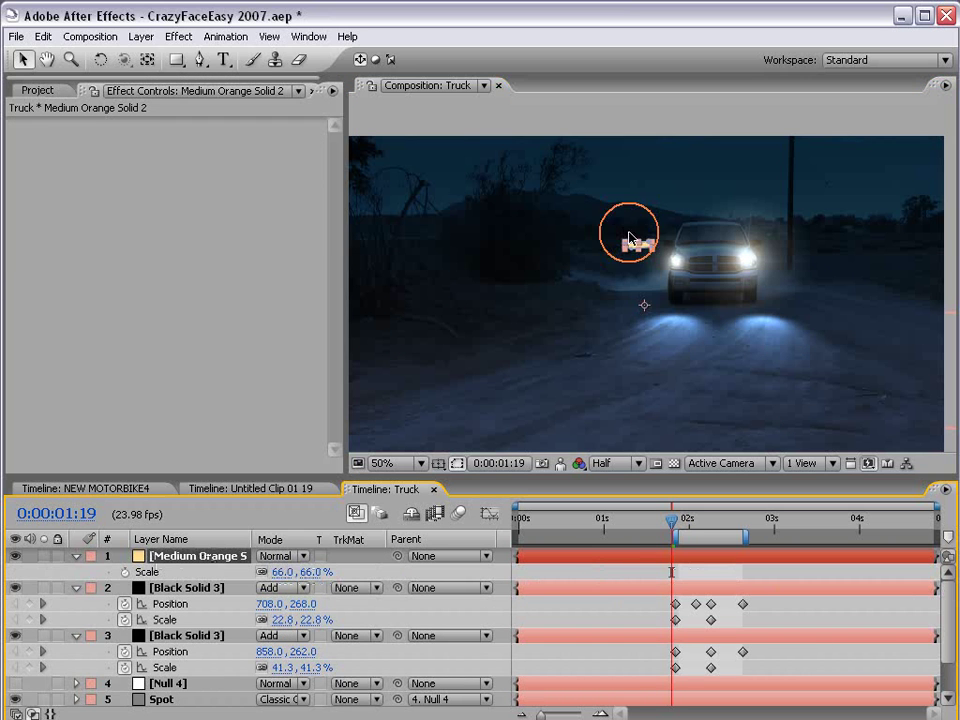
{"action": "left_click_drag", "start_coordinate": [648, 302], "coordinate": [784, 212]}
{"action": "left_click", "coordinate": [793, 564]}
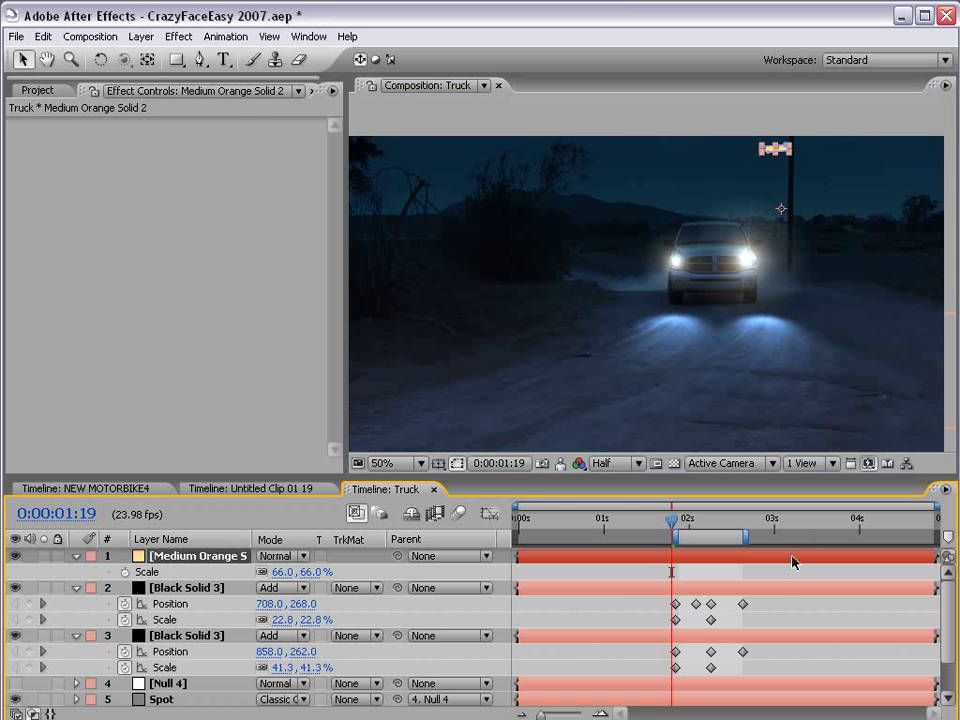
- Apply Stylize > Glow to the orange lamp with Glow Radius 40, then save
{"action": "left_click", "coordinate": [178, 37]}
{"action": "mouse_move", "coordinate": [315, 560]}
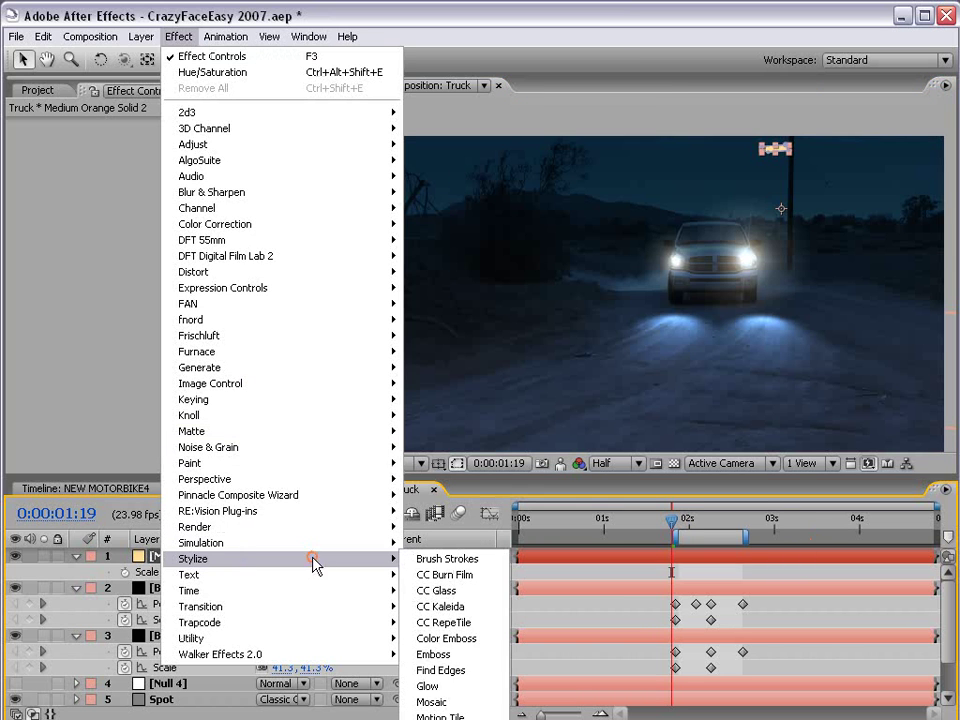
{"action": "left_click", "coordinate": [428, 686]}
{"action": "mouse_move", "coordinate": [172, 188]}
{"action": "left_mouse_down"}
{"action": "mouse_move", "coordinate": [203, 180]}
{"action": "mouse_move", "coordinate": [188, 180]}
{"action": "left_mouse_up"}
{"action": "left_click", "coordinate": [722, 572]}
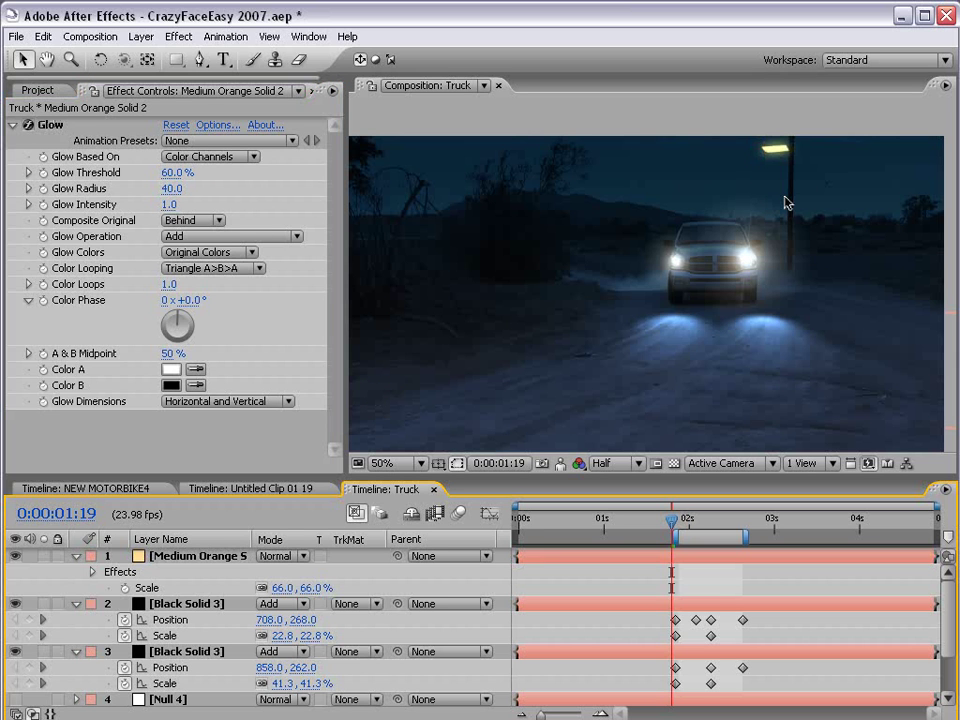
{"action": "key", "text": "ctrl+s"}
- Drag the mask's lower-right vertex down to square the lamp into a rectangle, then save
{"action": "left_click", "coordinate": [50, 125]}
{"action": "scroll", "coordinate": [771, 196], "scroll_direction": "up", "scroll_amount": 1}
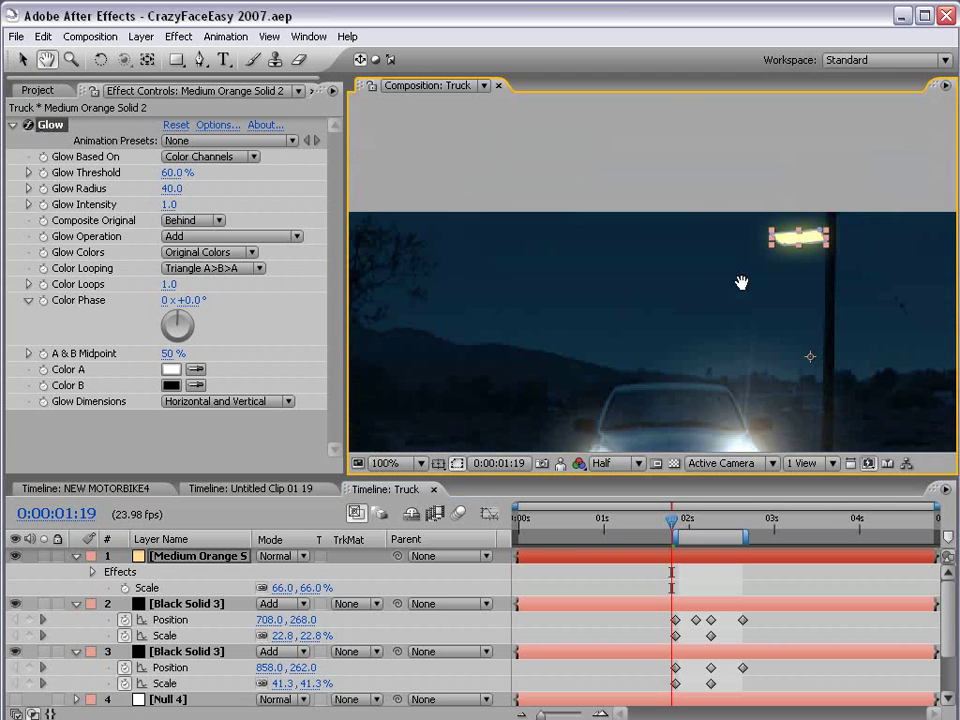
{"action": "left_click_drag", "start_coordinate": [825, 241], "coordinate": [826, 266]}
{"action": "left_click", "coordinate": [824, 474]}
{"action": "key", "text": "ctrl+s"}
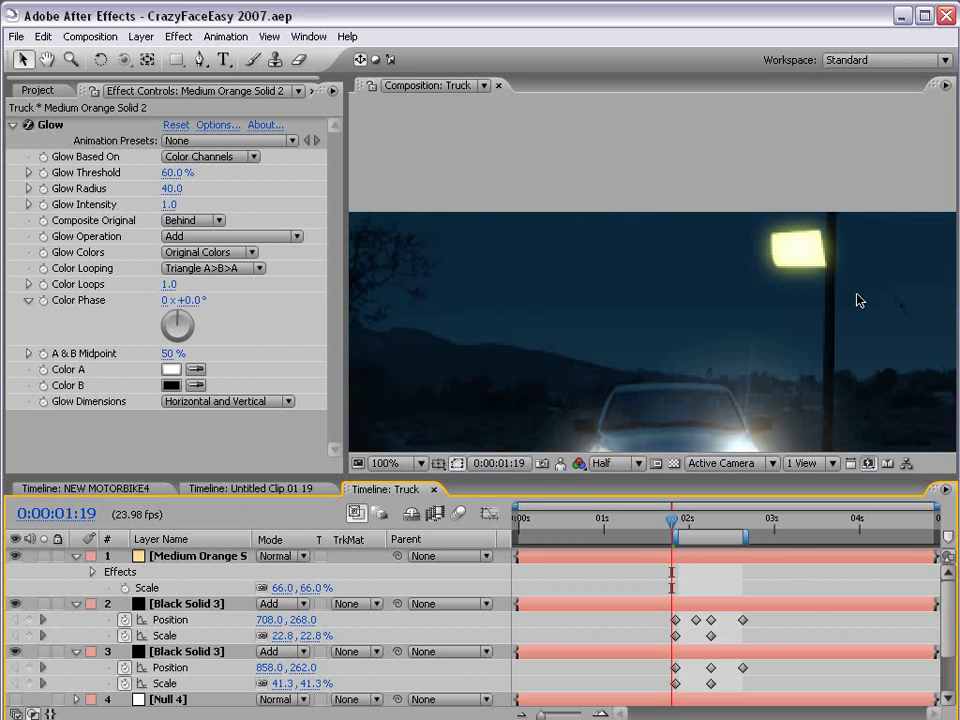
- In Firefox, replace the Google Images carp query with 'night house' and search
{"action": "key", "text": "alt+Tab"}
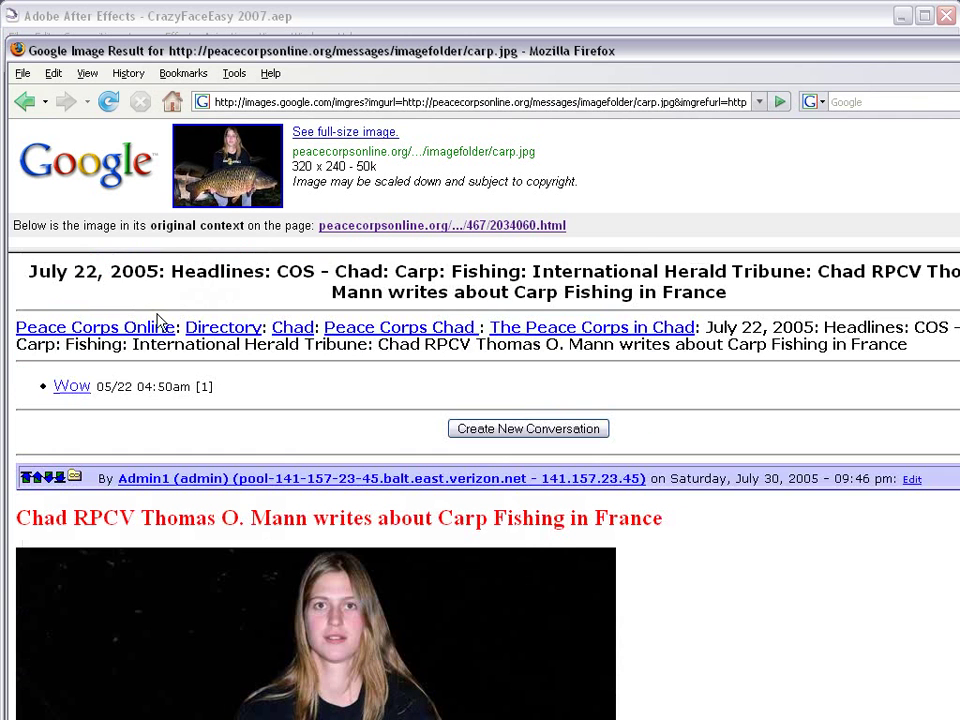
{"action": "key", "text": "alt+Left"}
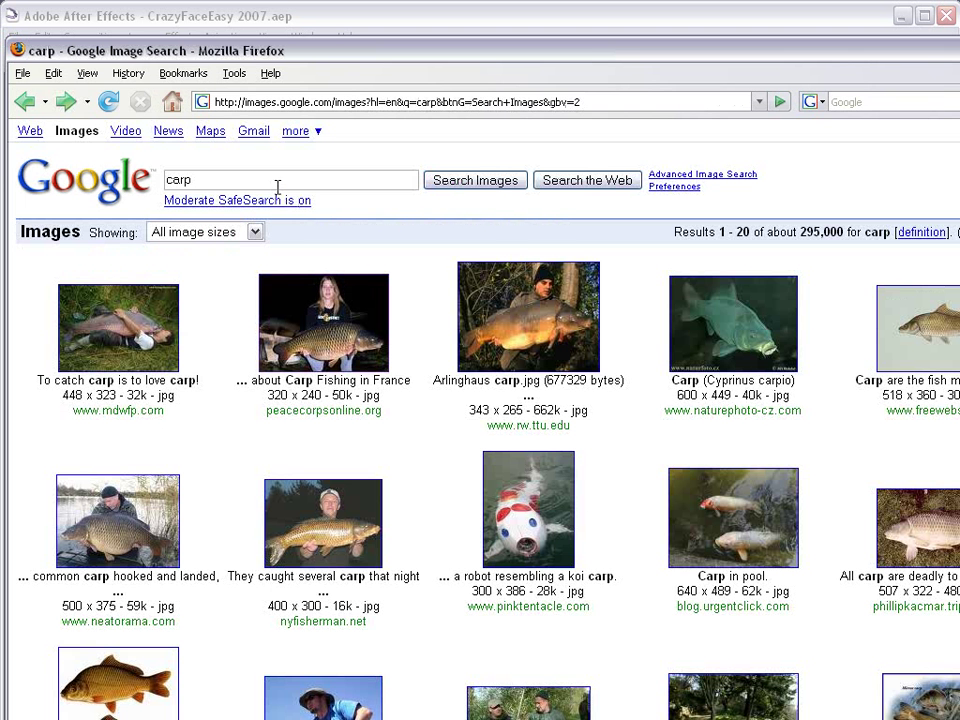
{"action": "left_click_drag", "start_coordinate": [274, 183], "coordinate": [5, 176]}
{"action": "type", "text": "night house"}
{"action": "key", "text": "Return"}
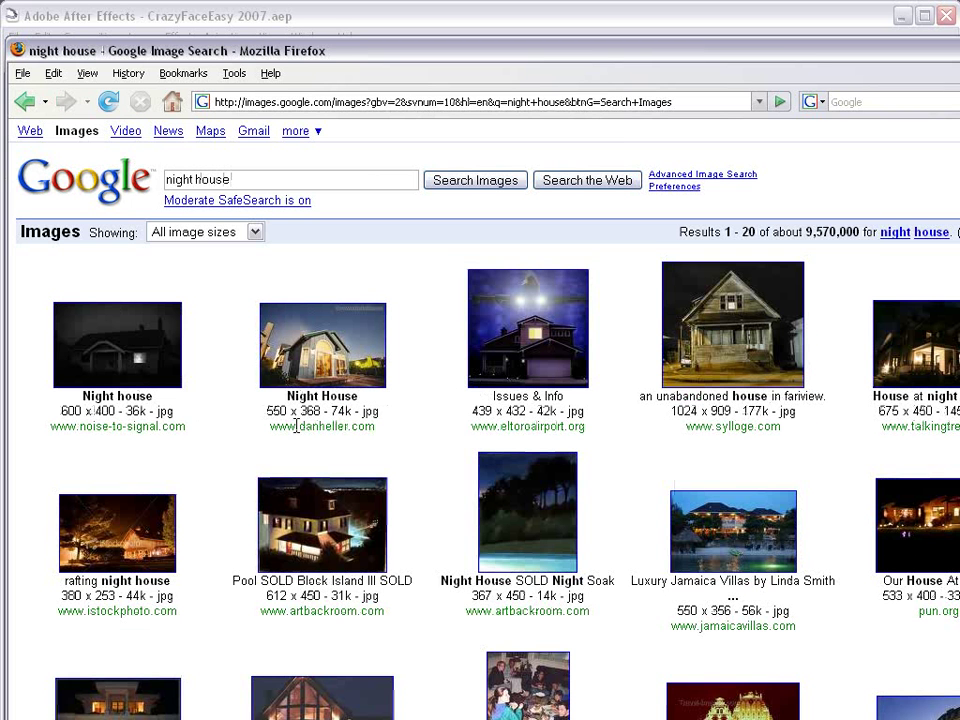
{"action": "scroll", "coordinate": [318, 500], "scroll_direction": "down", "scroll_amount": 3}
{"action": "scroll", "coordinate": [318, 500], "scroll_direction": "down", "scroll_amount": 1}
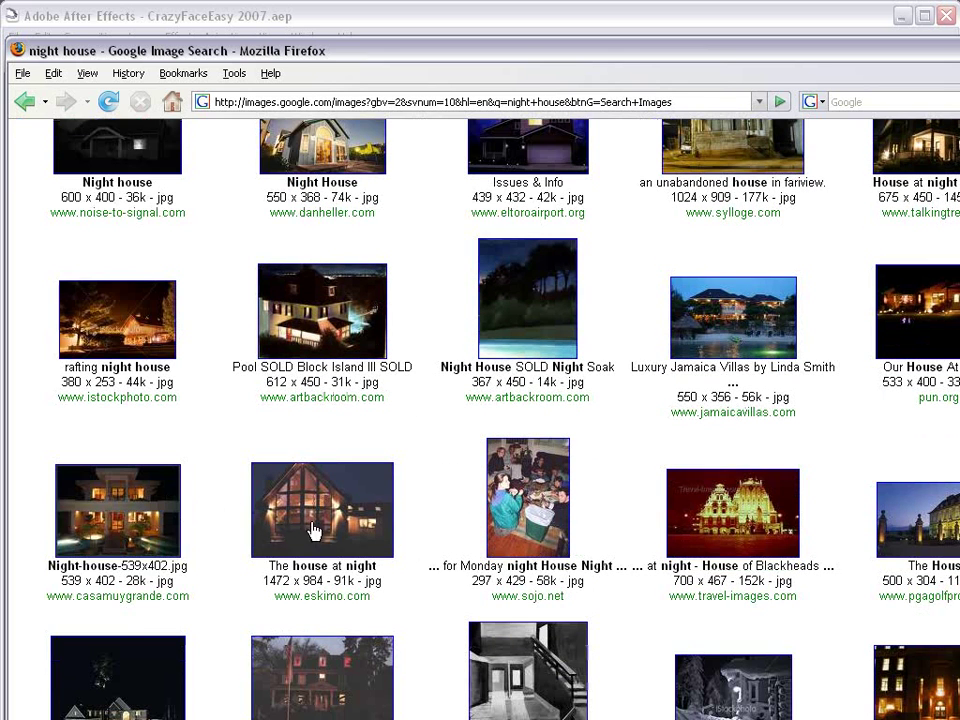
- View Night-house-539x402.jpg full size, then return to After Effects
{"action": "left_click", "coordinate": [148, 513]}
{"action": "left_click", "coordinate": [350, 136]}
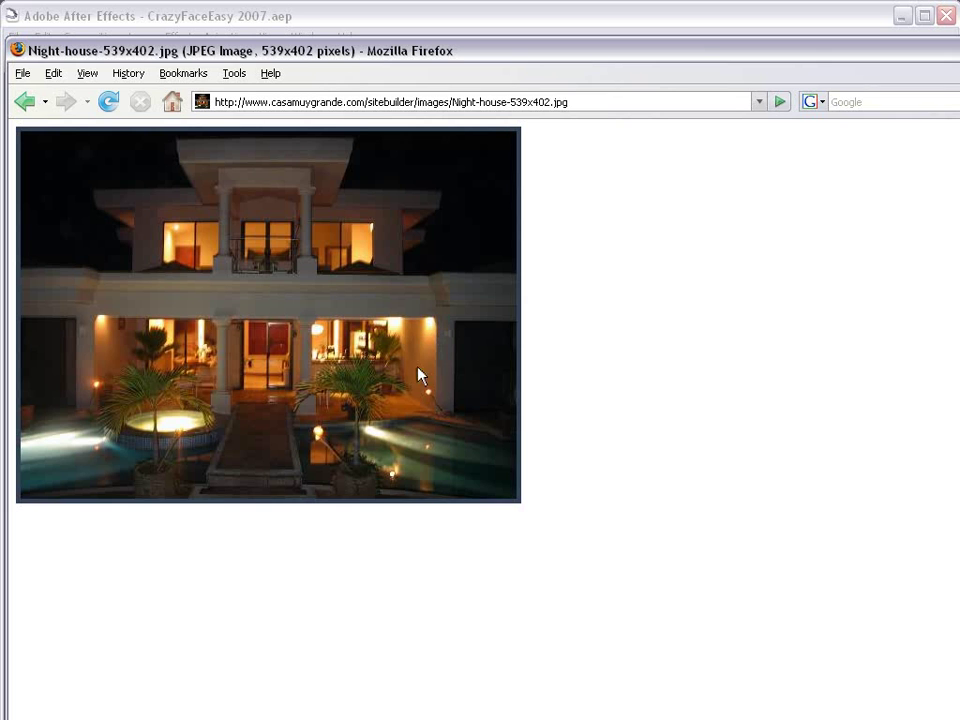
{"action": "left_click", "coordinate": [300, 17]}
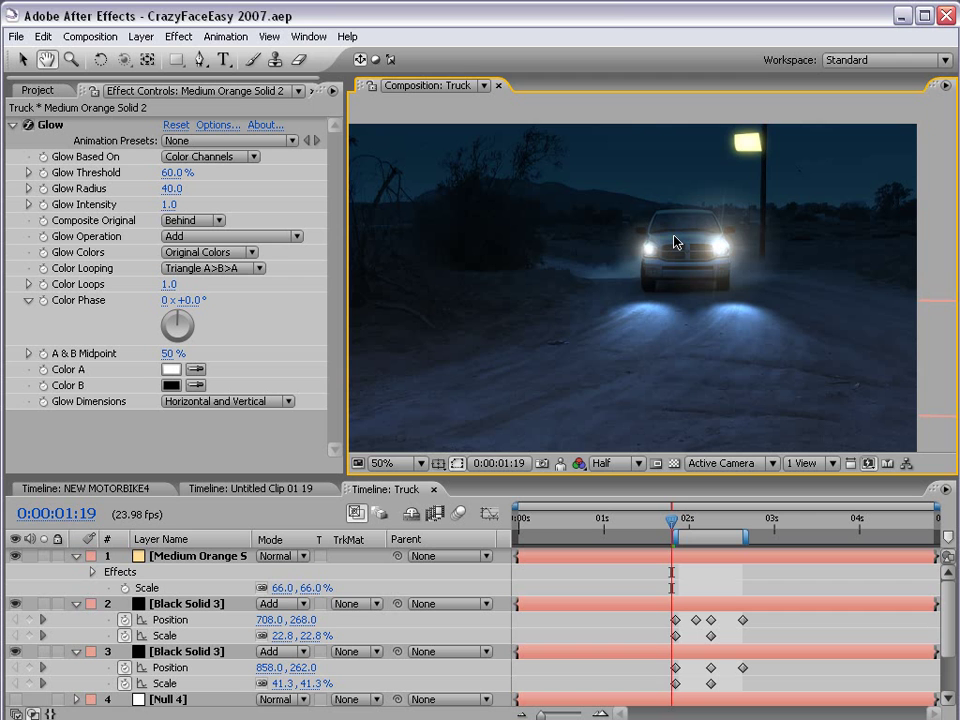
- Delete the orange lamp solid and switch to NEW MOTORBIKE4 with the Project panel shown
{"action": "left_click", "coordinate": [190, 557]}
{"action": "key", "text": "Delete"}
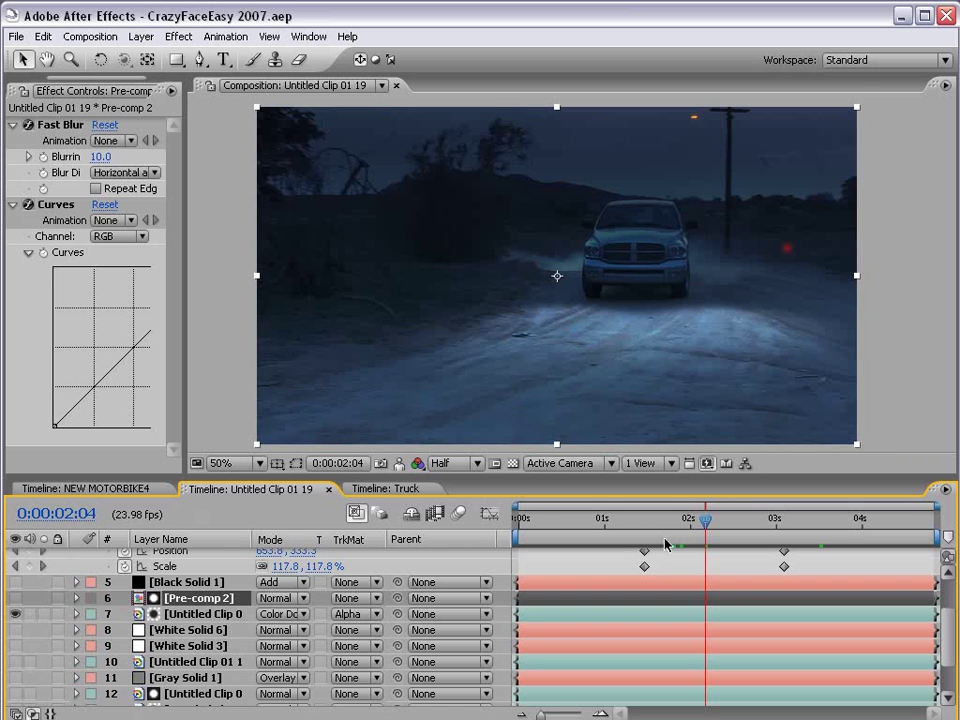
{"action": "left_click", "coordinate": [127, 489]}
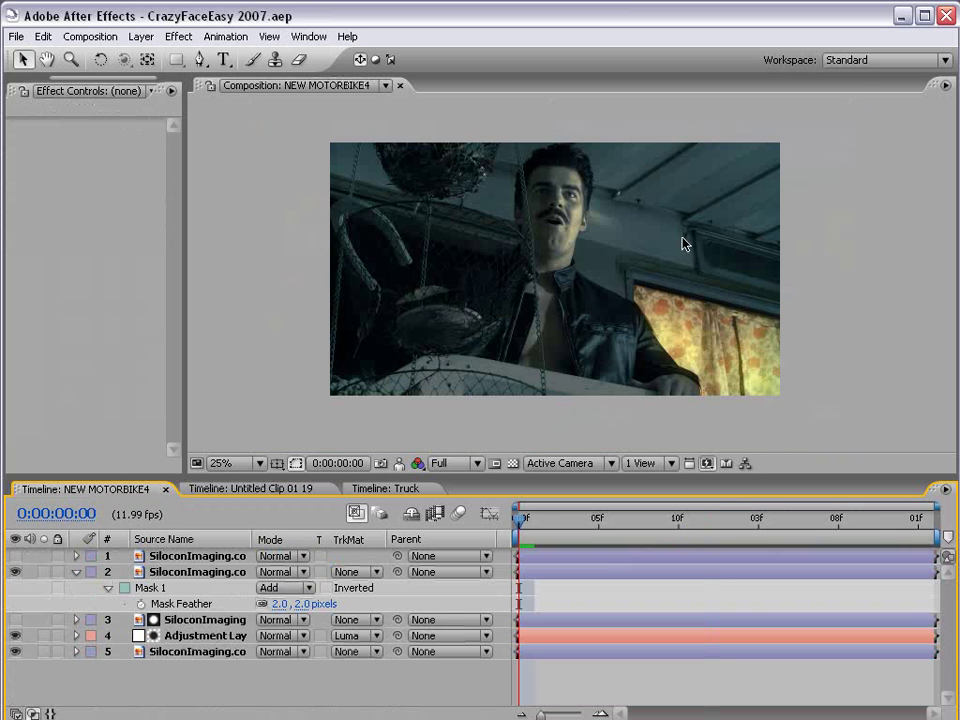
{"action": "left_click", "coordinate": [30, 91]}
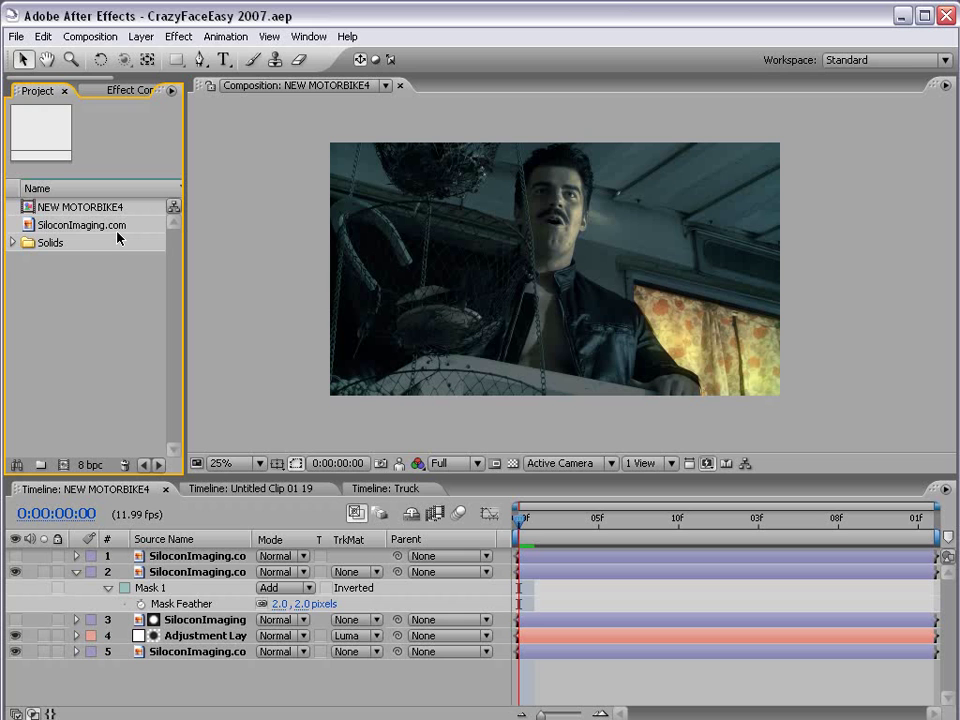
- Inspect the SiloconImaging.com footage and toggle layer 1's eye to compare the ungraded shot
{"action": "left_click", "coordinate": [110, 226]}
{"action": "left_click", "coordinate": [262, 333]}
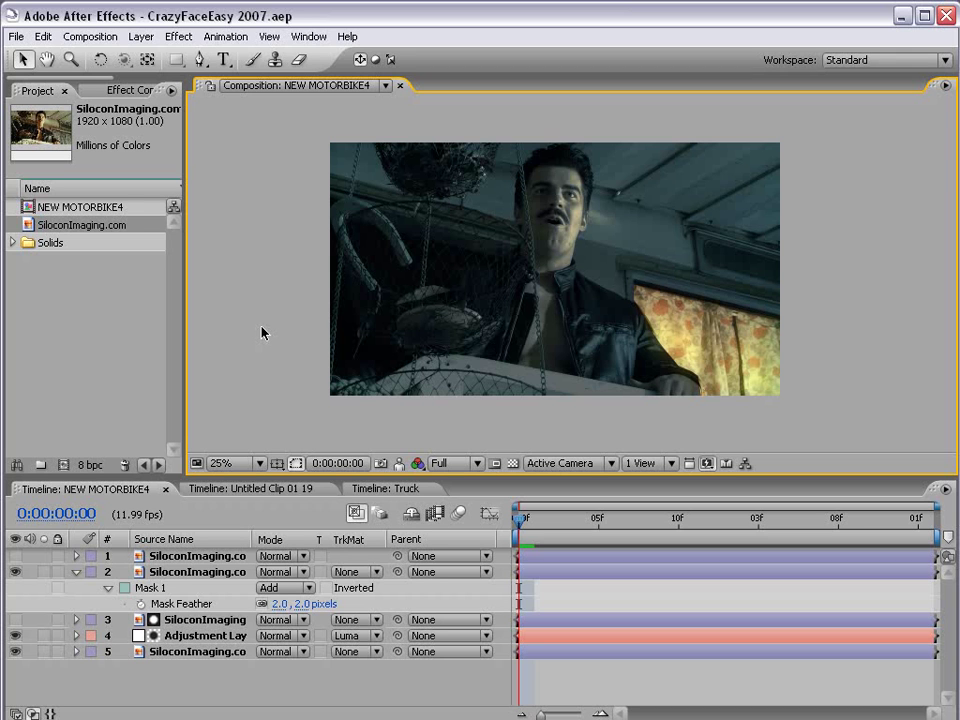
{"action": "left_click", "coordinate": [375, 246]}
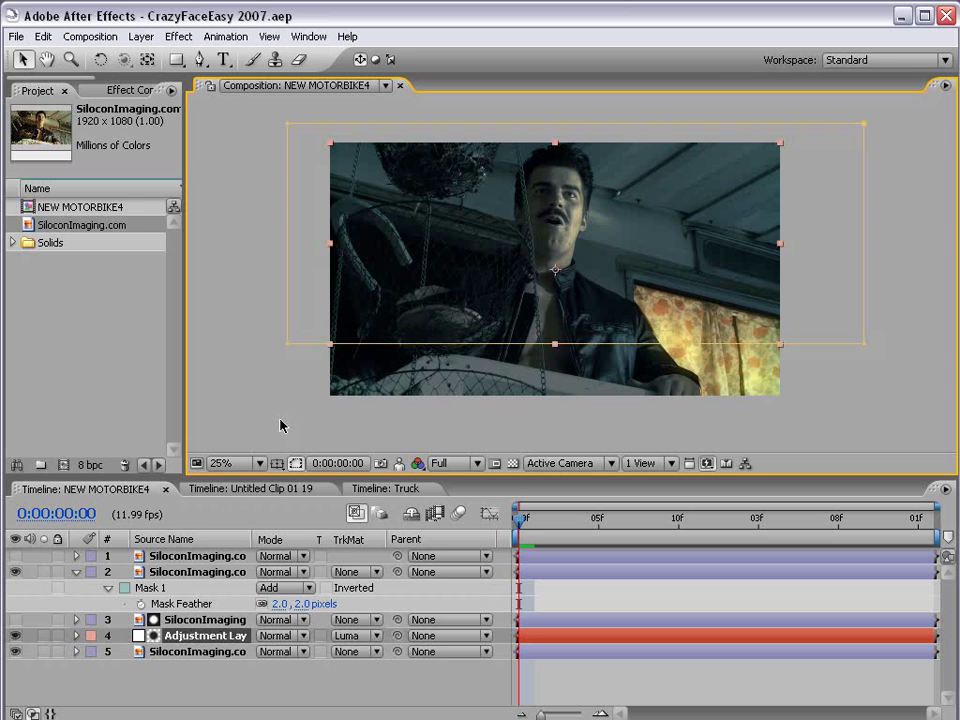
{"action": "left_click", "coordinate": [563, 689]}
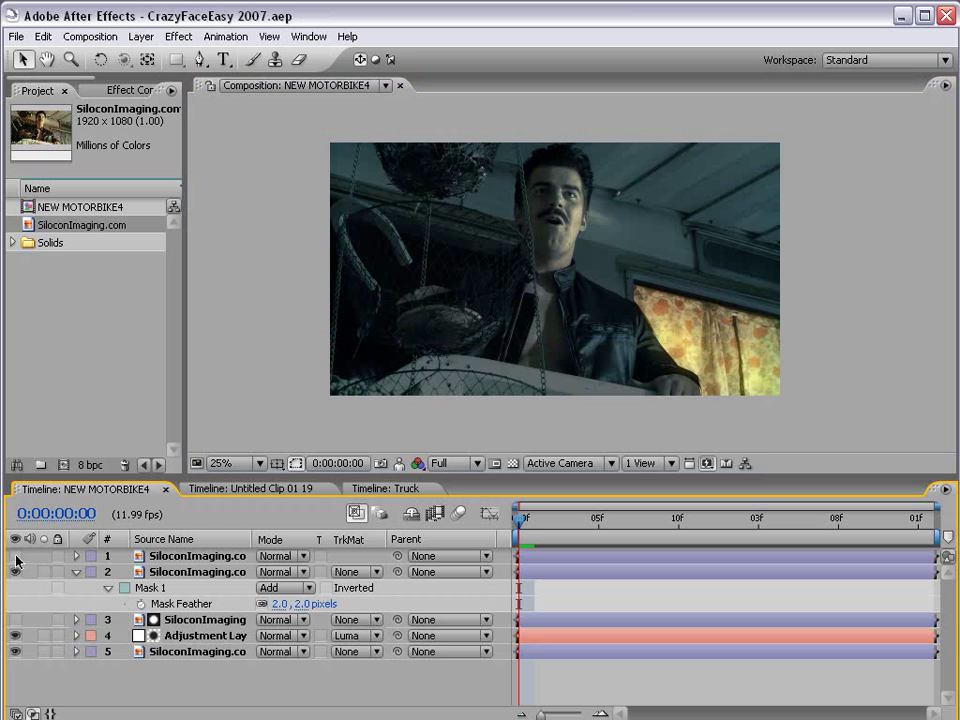
{"action": "left_click", "coordinate": [15, 556]}
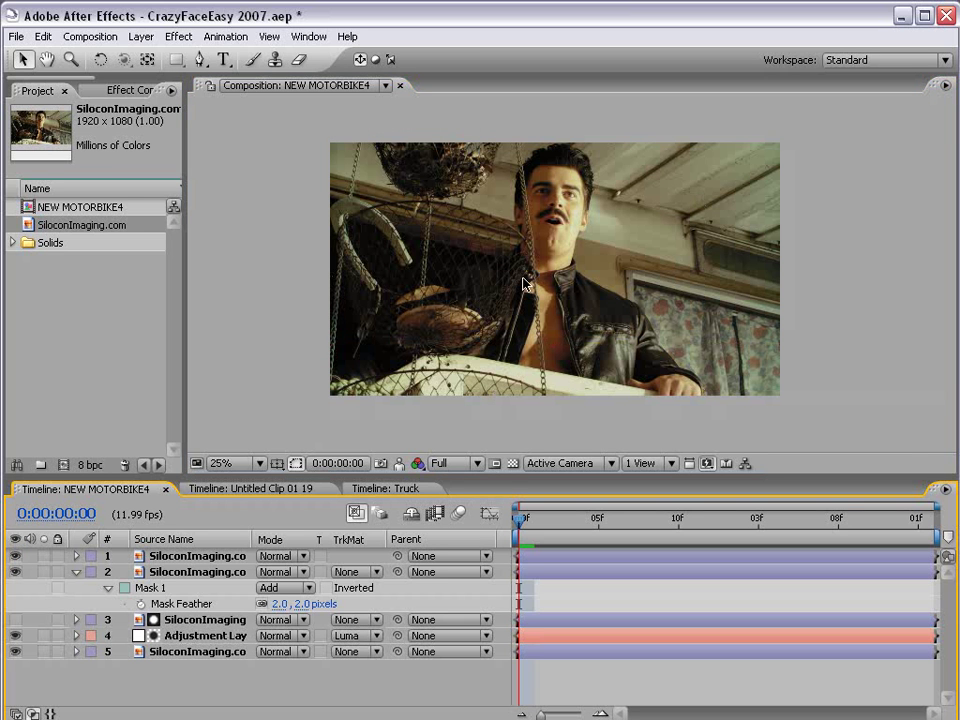
{"action": "scroll", "coordinate": [594, 252], "scroll_direction": "up", "scroll_amount": 2}
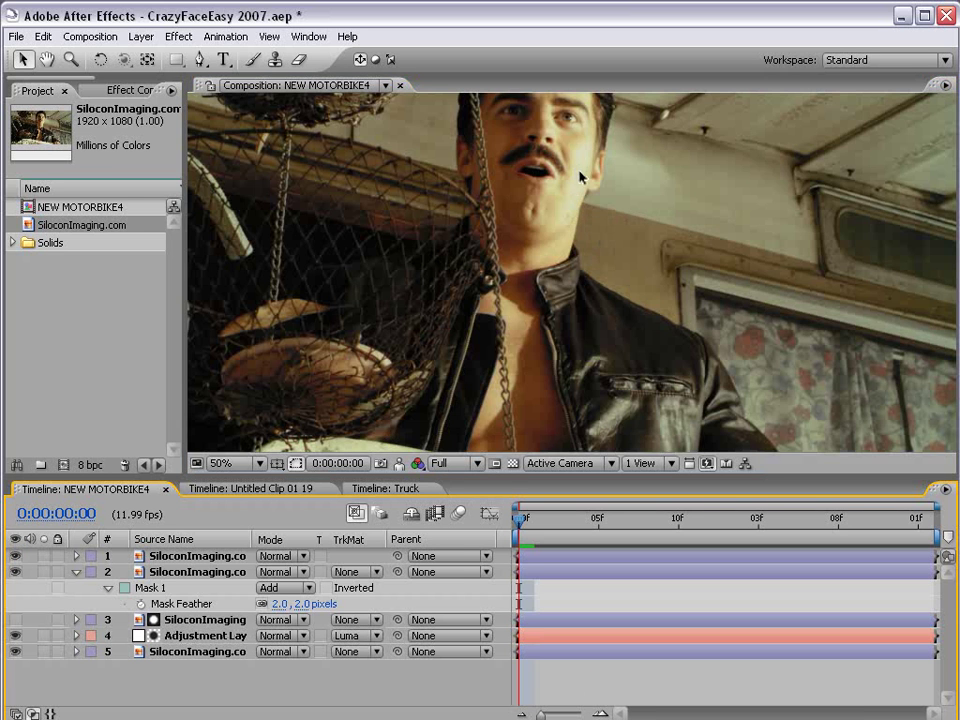
{"action": "scroll", "coordinate": [580, 175], "scroll_direction": "down", "scroll_amount": 2}
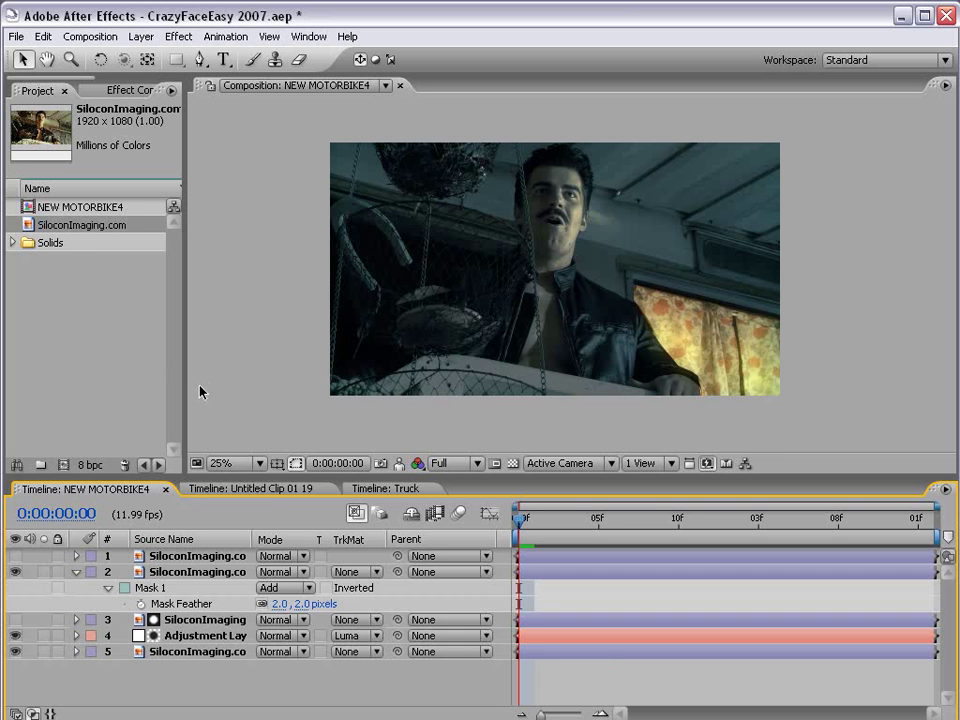
- Make a comp from SiloconImaging.com footage and add Hue/Saturation with Master Saturation -33
{"action": "left_click_drag", "start_coordinate": [72, 229], "coordinate": [41, 465]}
{"action": "left_click", "coordinate": [531, 566]}
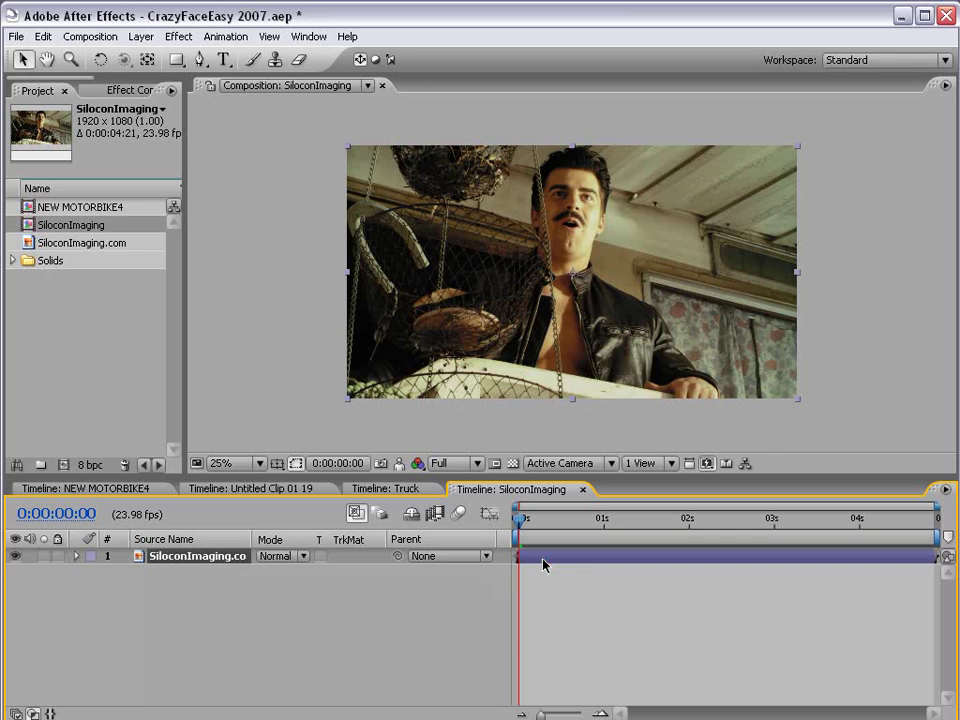
{"action": "left_click", "coordinate": [178, 36]}
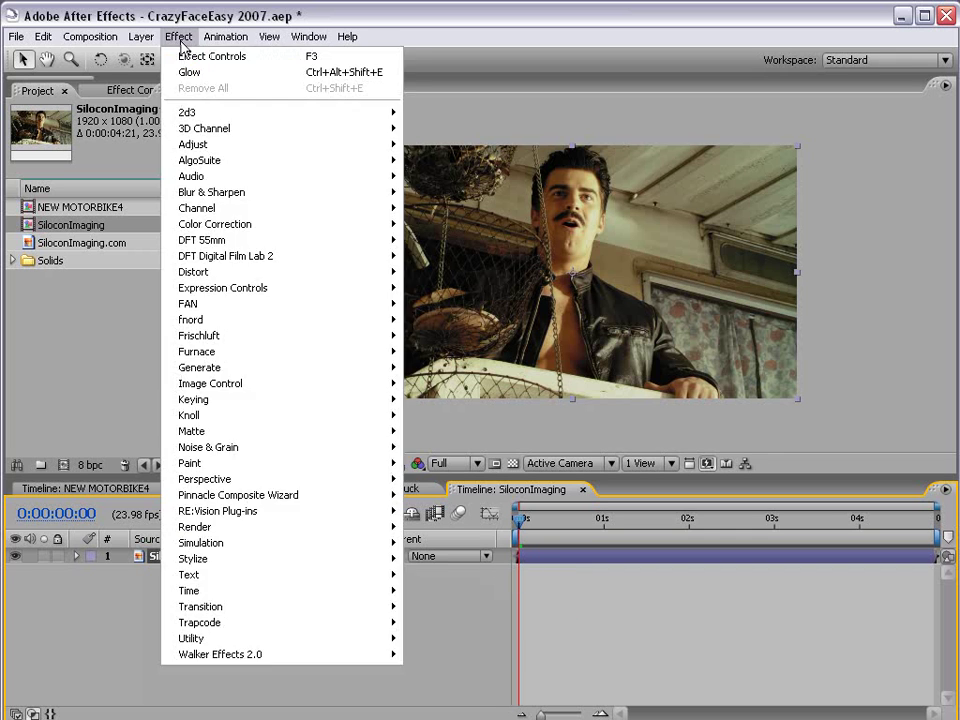
{"action": "mouse_move", "coordinate": [214, 224]}
{"action": "left_click", "coordinate": [422, 495]}
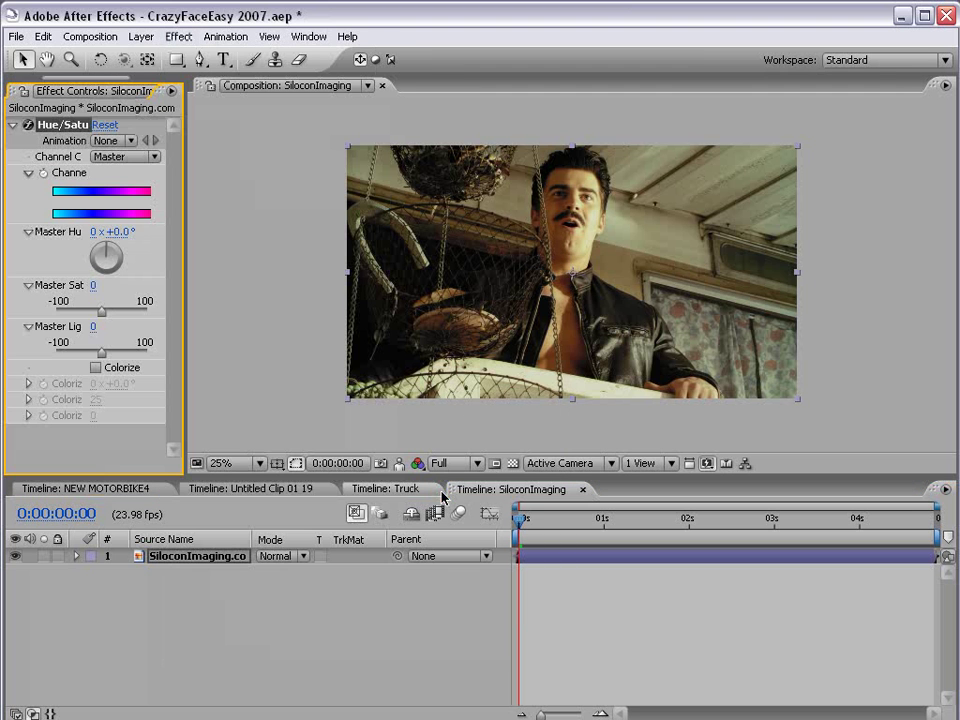
{"action": "left_click_drag", "start_coordinate": [187, 150], "coordinate": [227, 150]}
- Add Curves and pull the RGB curve down to darken the shot
{"action": "left_click", "coordinate": [180, 36]}
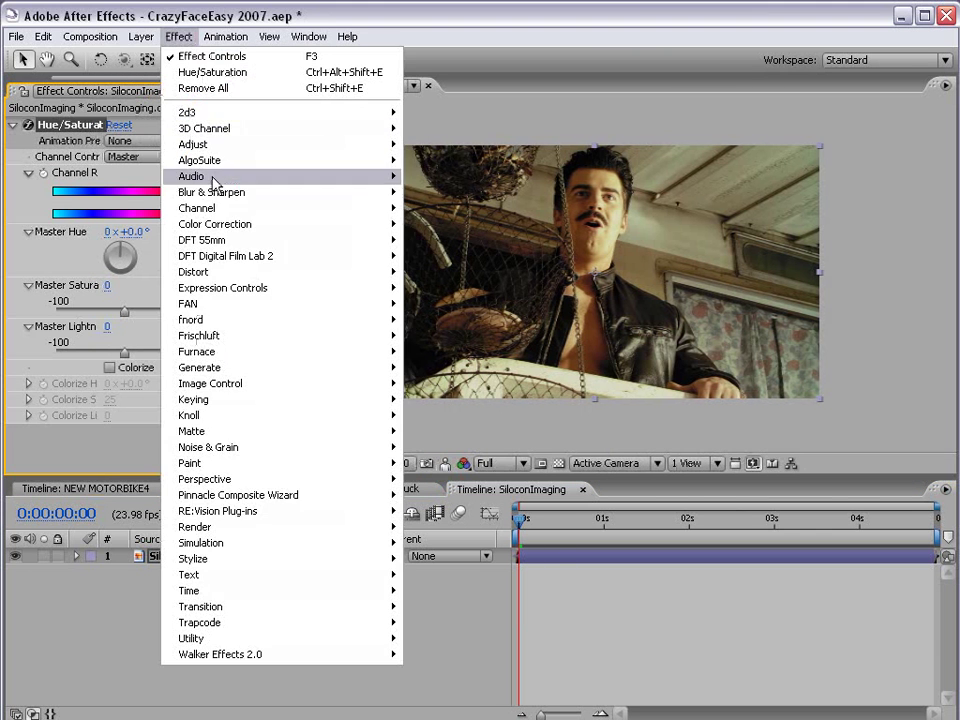
{"action": "mouse_move", "coordinate": [214, 224]}
{"action": "left_click", "coordinate": [432, 431]}
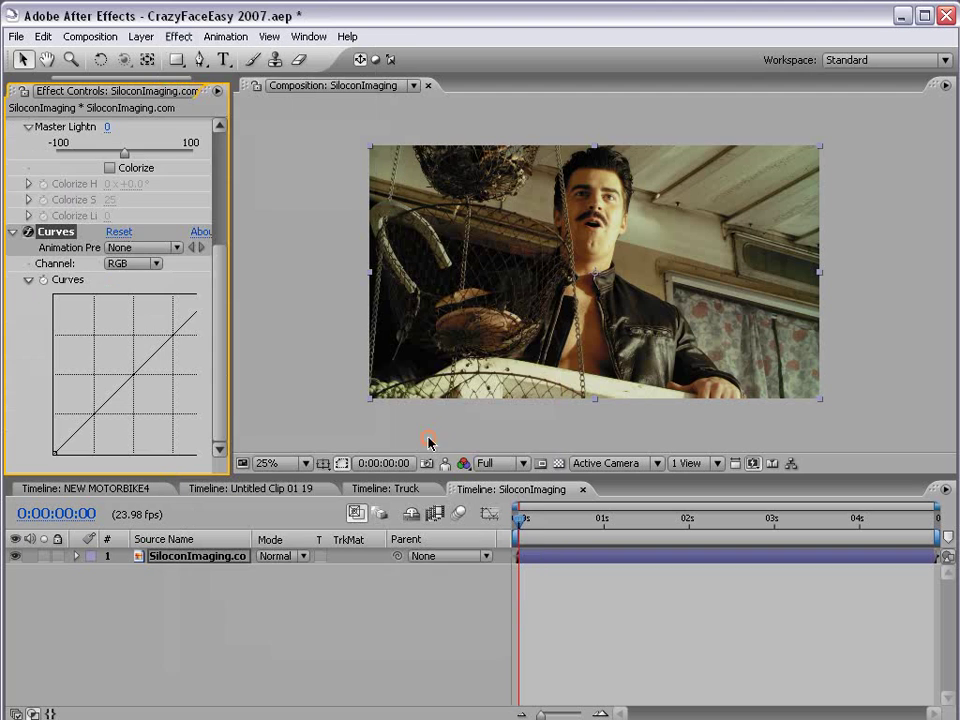
{"action": "left_click_drag", "start_coordinate": [231, 392], "coordinate": [338, 350]}
{"action": "scroll", "coordinate": [176, 225], "scroll_direction": "up", "scroll_amount": 3}
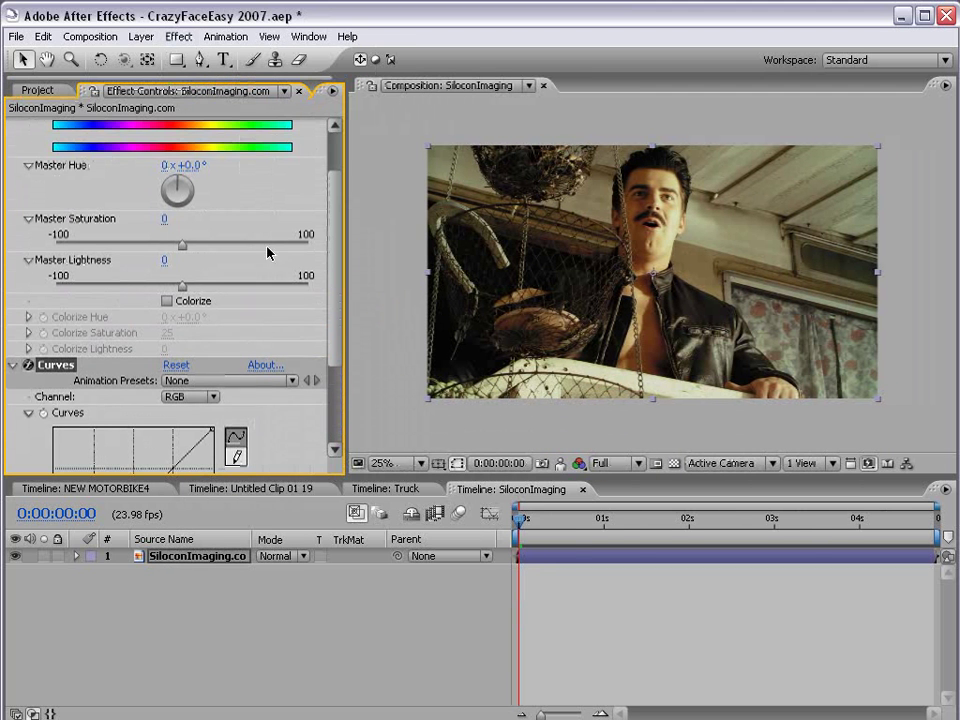
{"action": "left_click_drag", "start_coordinate": [180, 251], "coordinate": [141, 251]}
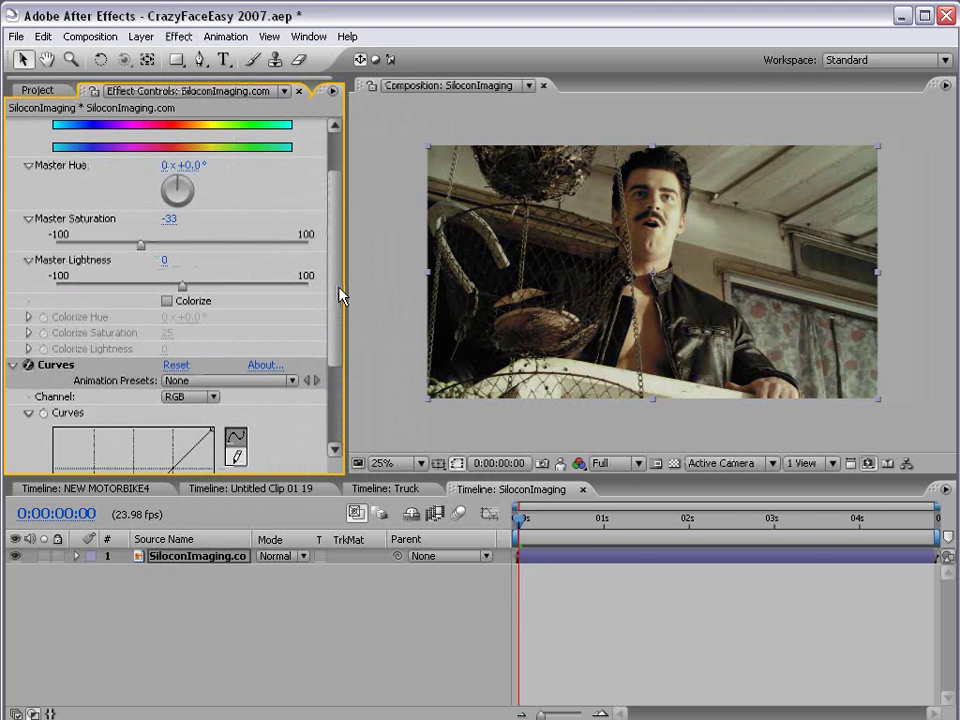
{"action": "scroll", "coordinate": [253, 349], "scroll_direction": "down", "scroll_amount": 3}
{"action": "left_click_drag", "start_coordinate": [210, 297], "coordinate": [251, 400]}
{"action": "left_click_drag", "start_coordinate": [141, 428], "coordinate": [103, 432]}
- Adjust the Red and Blue curve channels, then lower the RGB shadows further
{"action": "left_click", "coordinate": [190, 263]}
{"action": "left_click", "coordinate": [188, 281]}
{"action": "mouse_move", "coordinate": [131, 380]}
{"action": "left_mouse_down"}
{"action": "mouse_move", "coordinate": [141, 381]}
{"action": "mouse_move", "coordinate": [118, 366]}
{"action": "left_mouse_up"}
{"action": "left_click", "coordinate": [190, 263]}
{"action": "left_click", "coordinate": [189, 296]}
{"action": "left_click", "coordinate": [206, 265]}
{"action": "left_click", "coordinate": [201, 219]}
{"action": "left_click_drag", "start_coordinate": [164, 415], "coordinate": [166, 418]}
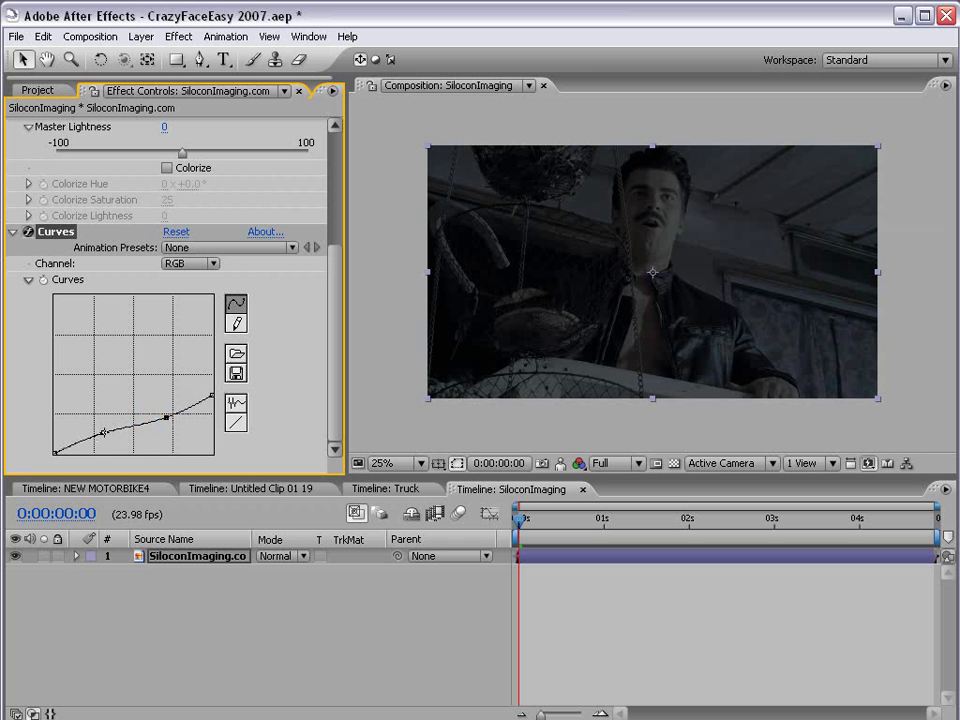
{"action": "left_click_drag", "start_coordinate": [103, 433], "coordinate": [101, 439]}
- Duplicate the shot layer, delete Hue/Saturation from the copy and reset its Curves
{"action": "left_click", "coordinate": [606, 602]}
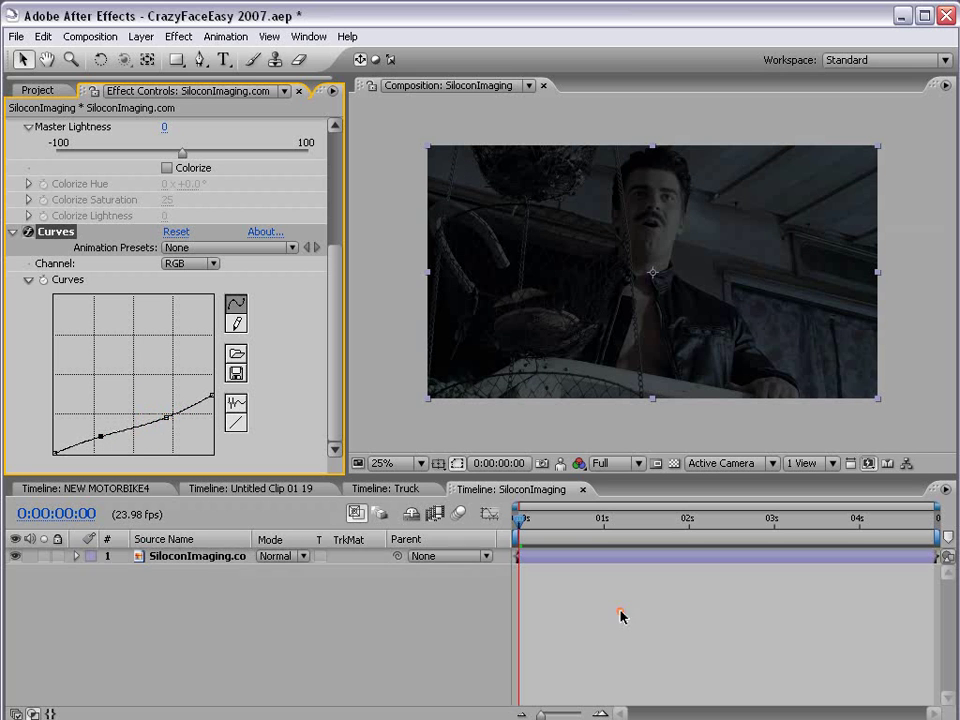
{"action": "left_click", "coordinate": [574, 561]}
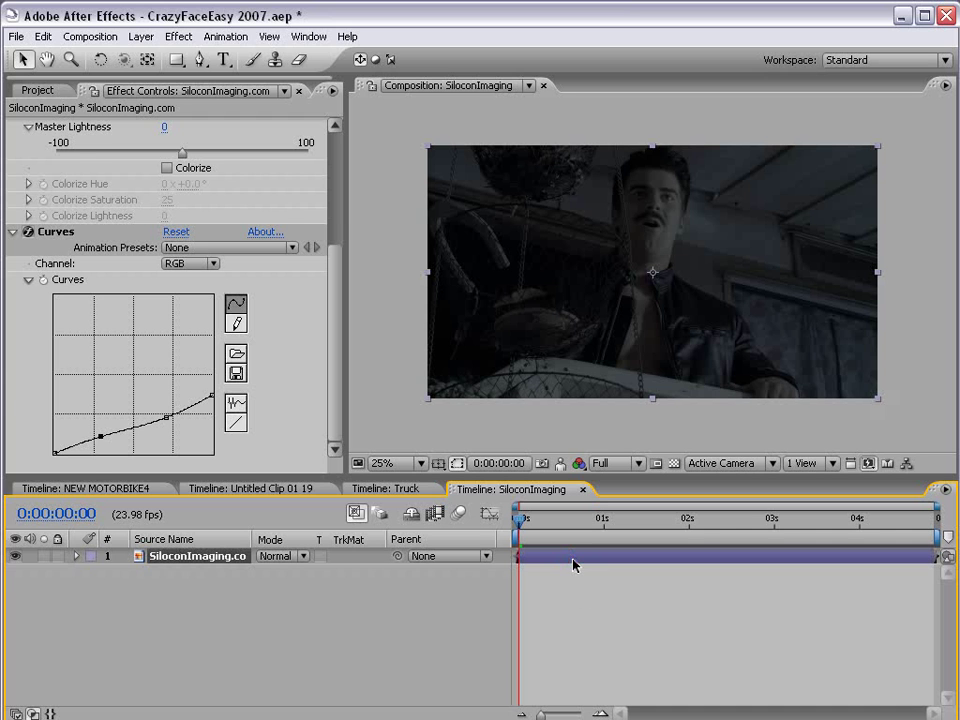
{"action": "key", "text": "ctrl+d"}
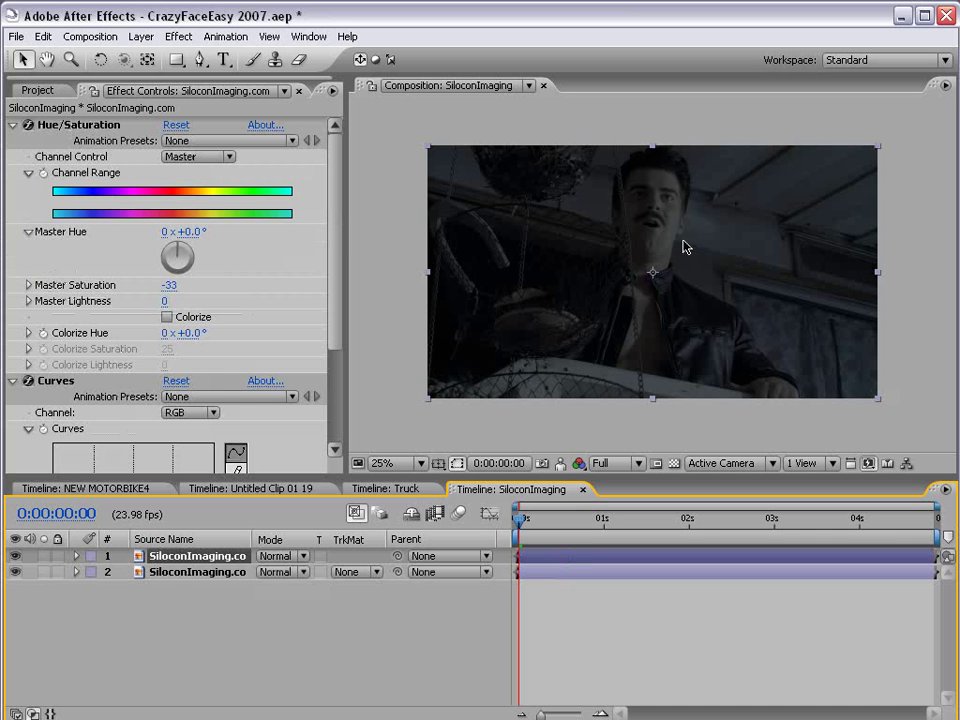
{"action": "left_click", "coordinate": [68, 126]}
{"action": "key", "text": "Delete"}
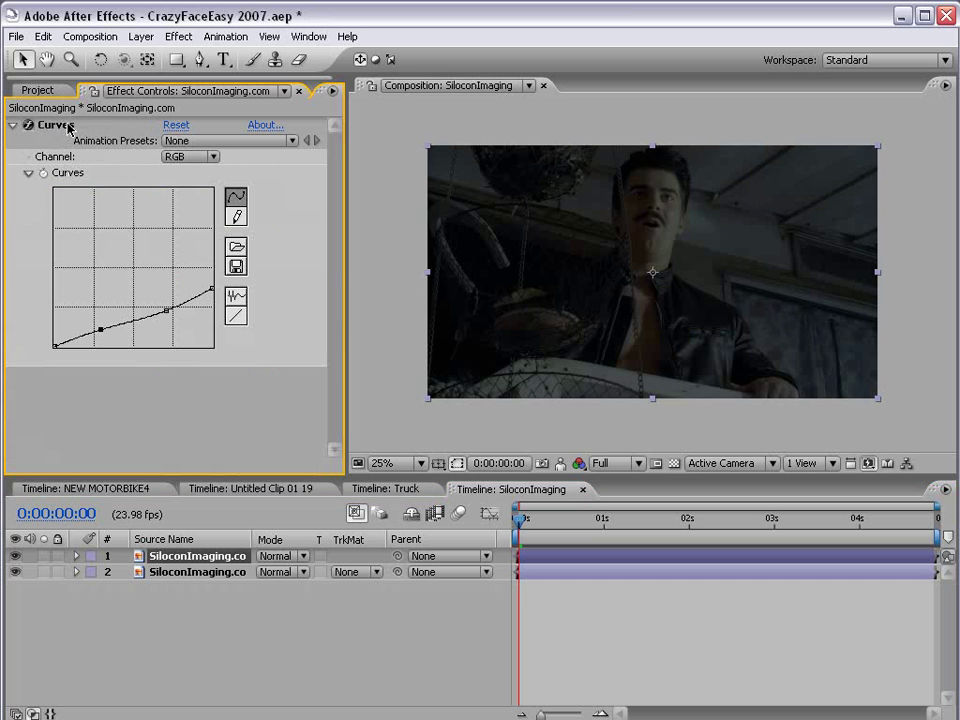
{"action": "left_click", "coordinate": [189, 127]}
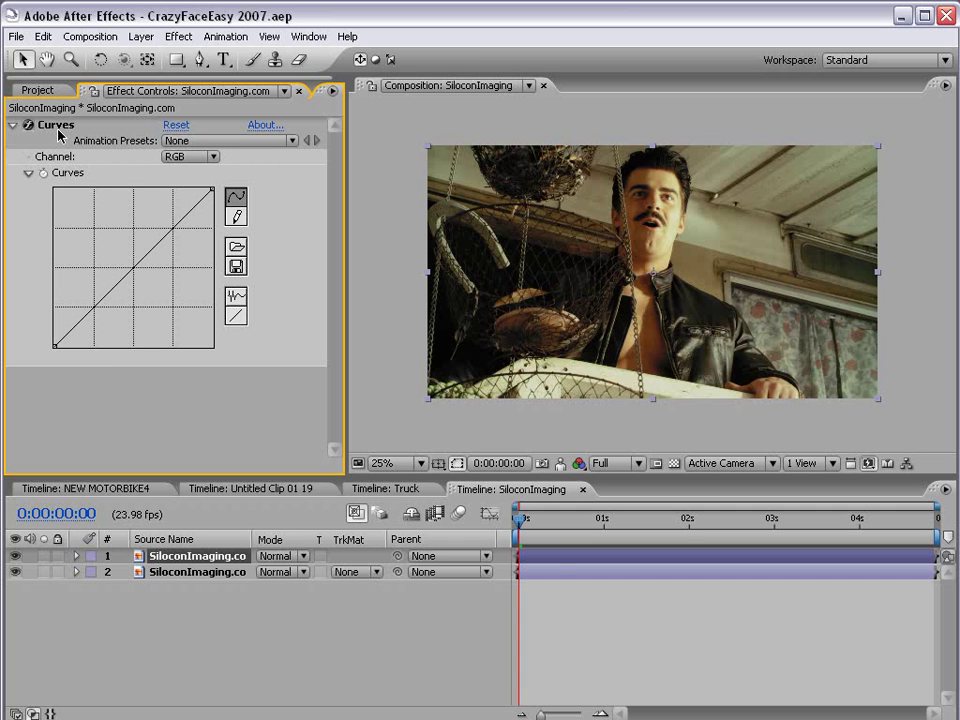
- Add Tint to the copy, move Curves below it, and crush the blacks while lifting whites
{"action": "left_click", "coordinate": [179, 36]}
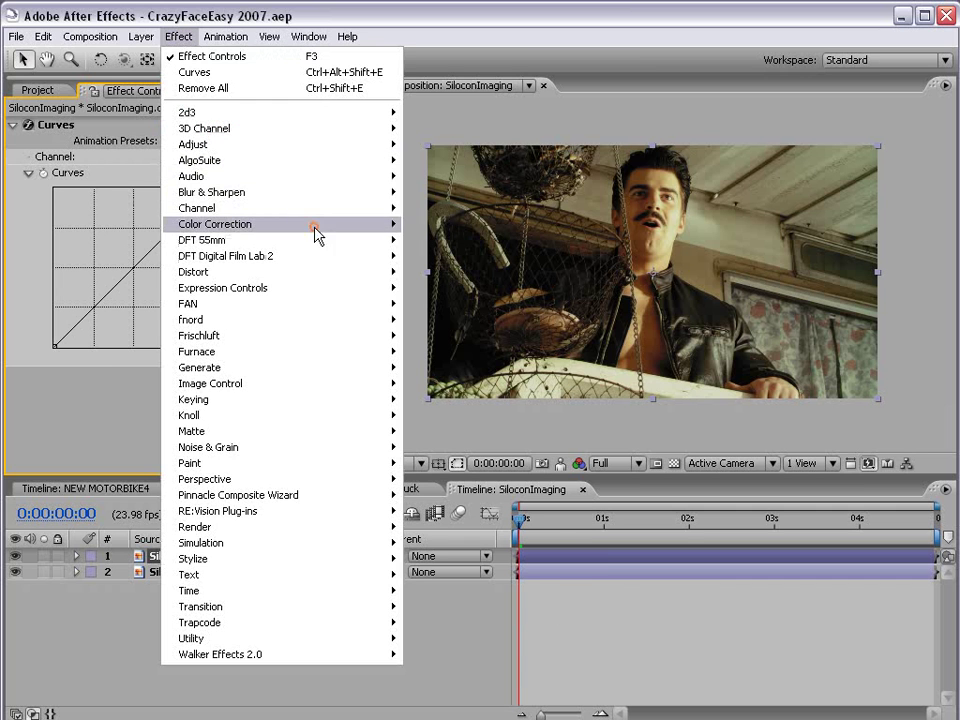
{"action": "mouse_move", "coordinate": [215, 224]}
{"action": "left_click", "coordinate": [425, 606]}
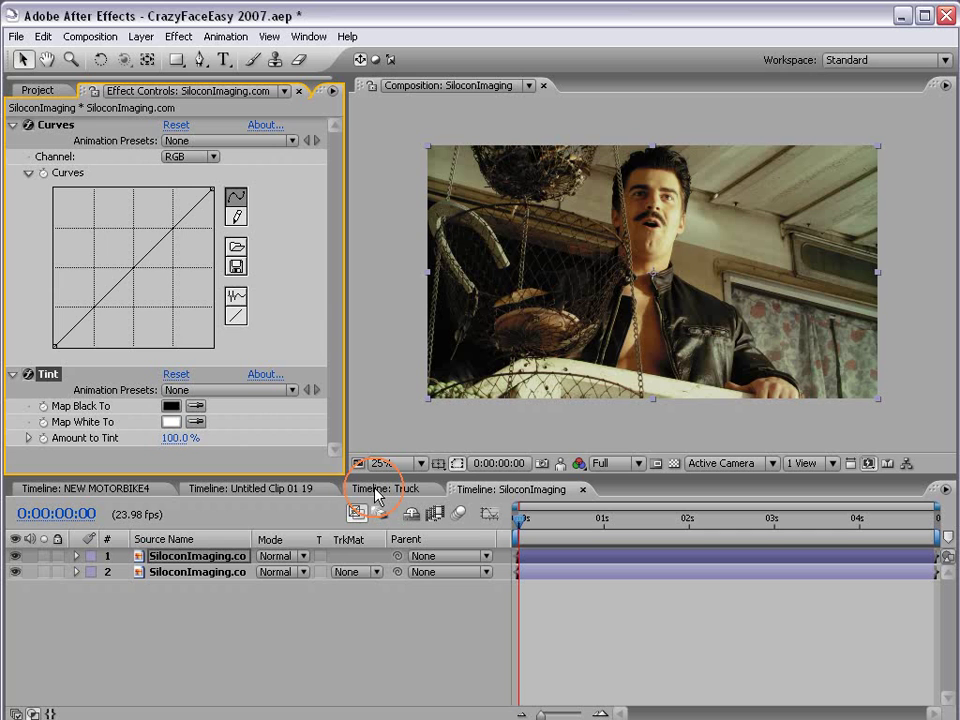
{"action": "left_click", "coordinate": [12, 125]}
{"action": "left_click_drag", "start_coordinate": [52, 125], "coordinate": [45, 180]}
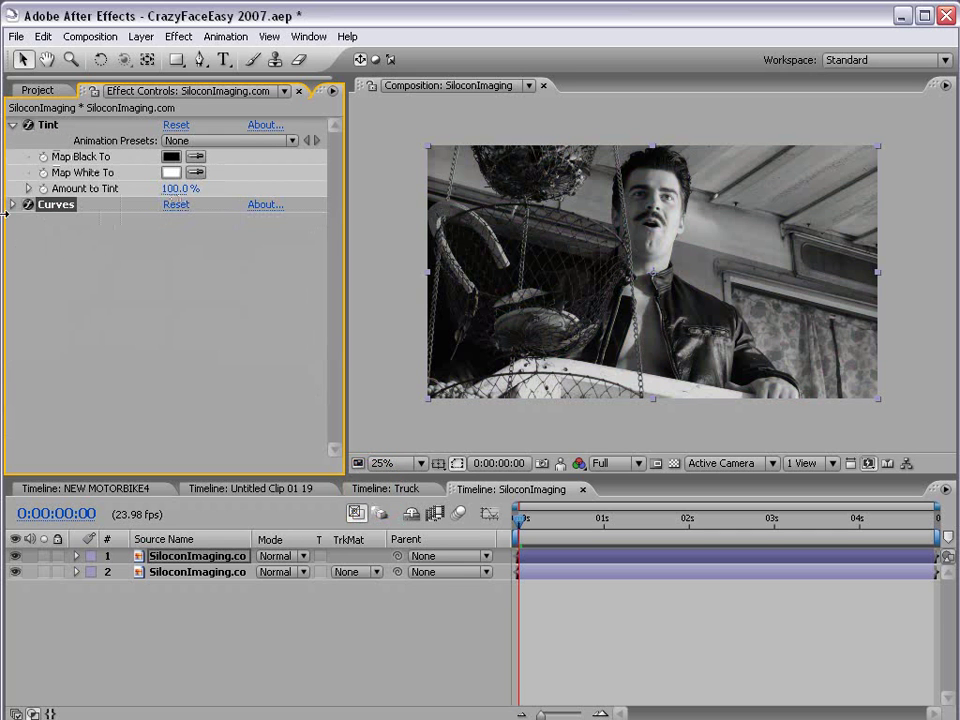
{"action": "left_click", "coordinate": [12, 205]}
{"action": "left_click_drag", "start_coordinate": [53, 428], "coordinate": [127, 427]}
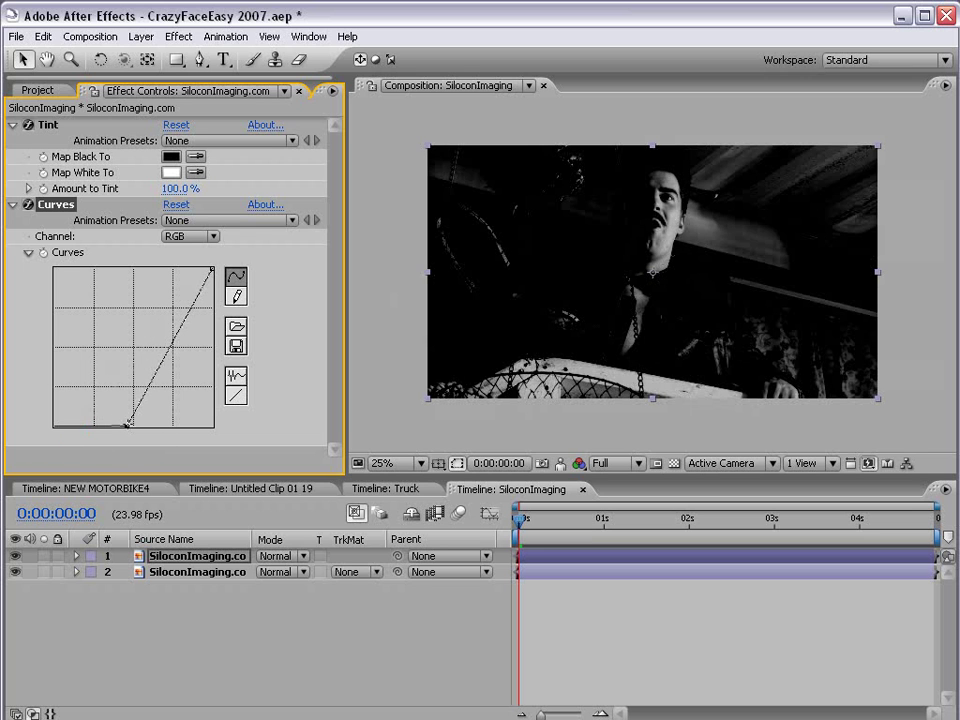
{"action": "left_click_drag", "start_coordinate": [127, 427], "coordinate": [157, 442]}
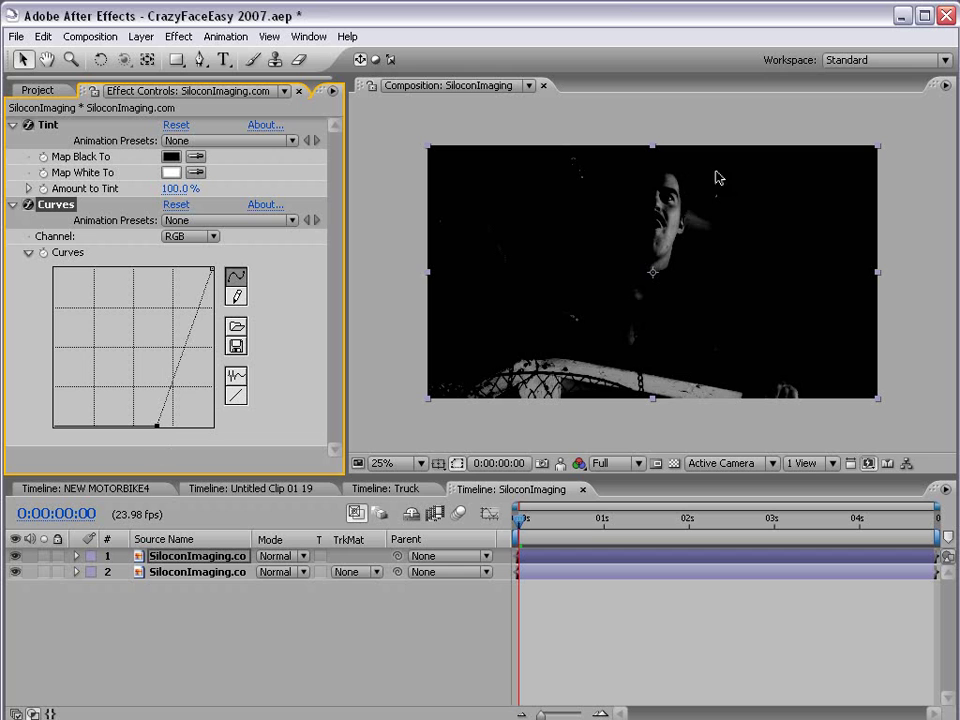
{"action": "left_click_drag", "start_coordinate": [209, 269], "coordinate": [203, 270]}
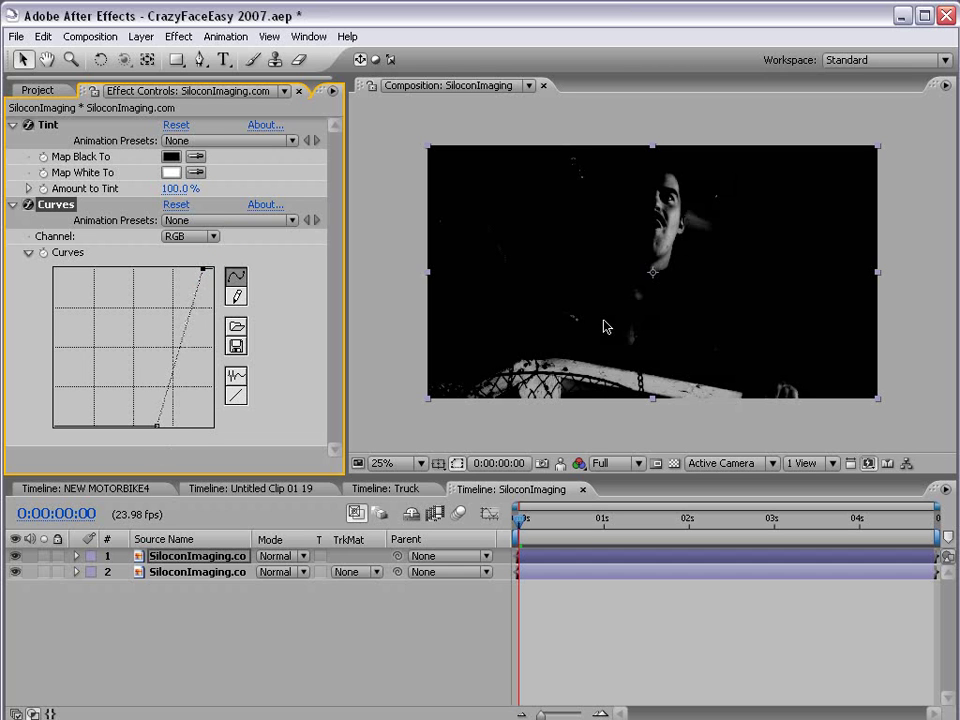
- Add an adjustment layer beneath the top copy and rename the top copy 'Matte'
{"action": "left_click", "coordinate": [141, 37]}
{"action": "mouse_move", "coordinate": [151, 57]}
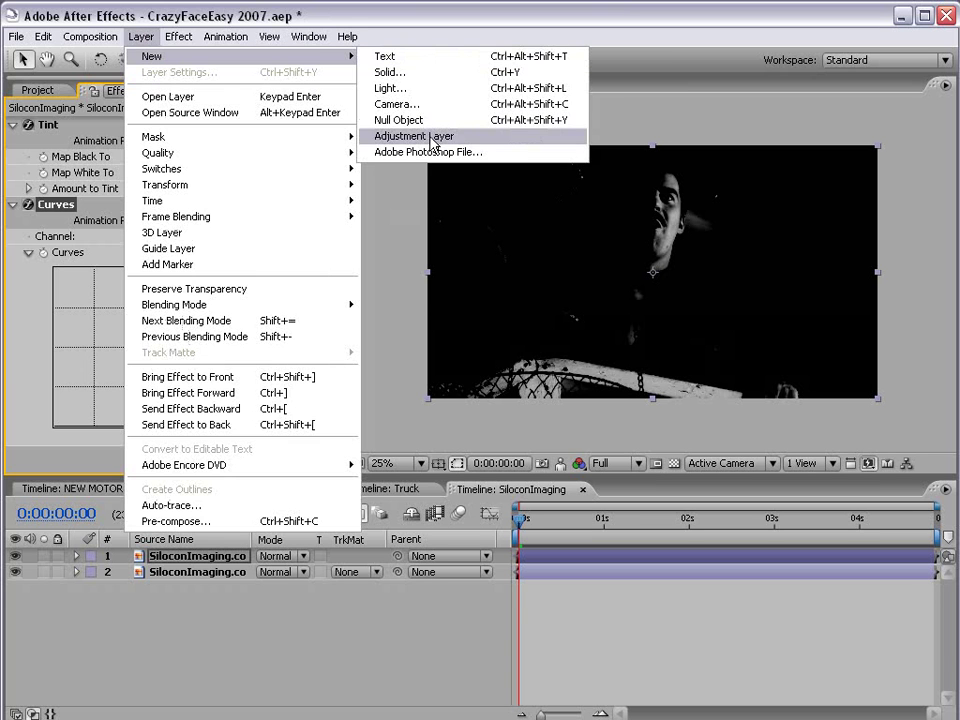
{"action": "left_click", "coordinate": [428, 133]}
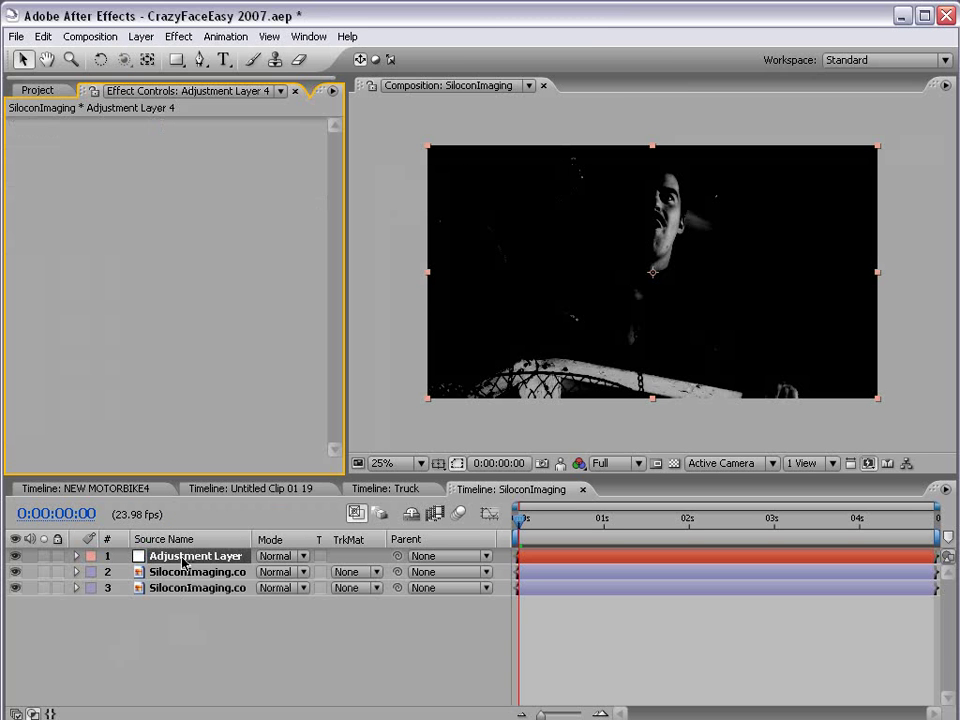
{"action": "left_click_drag", "start_coordinate": [155, 556], "coordinate": [160, 580]}
{"action": "left_click", "coordinate": [160, 556]}
{"action": "key", "text": "Return"}
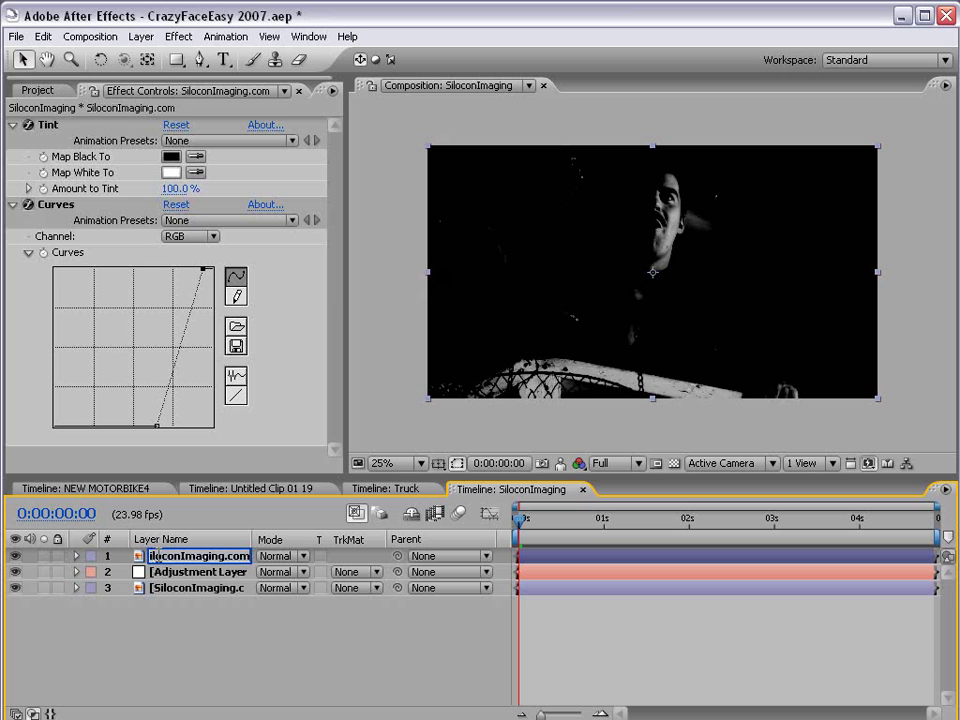
{"action": "type", "text": "Matte"}
{"action": "key", "text": "Return"}
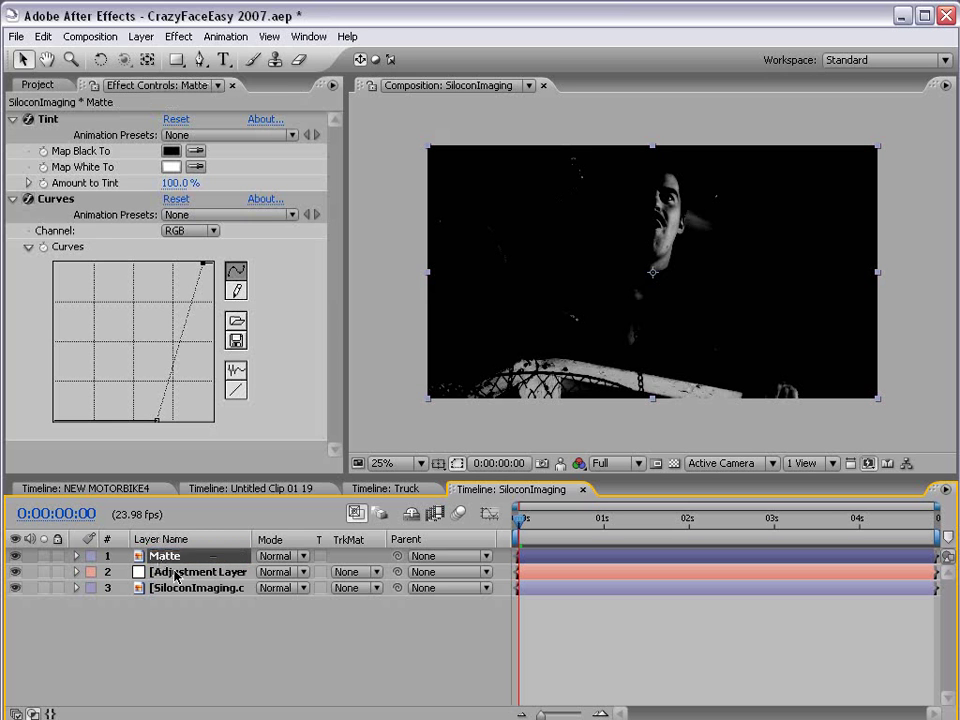
- Add Curves to the adjustment layer and set its track matte to Matte as Luma Matte
{"action": "left_click", "coordinate": [160, 572]}
{"action": "left_click", "coordinate": [178, 36]}
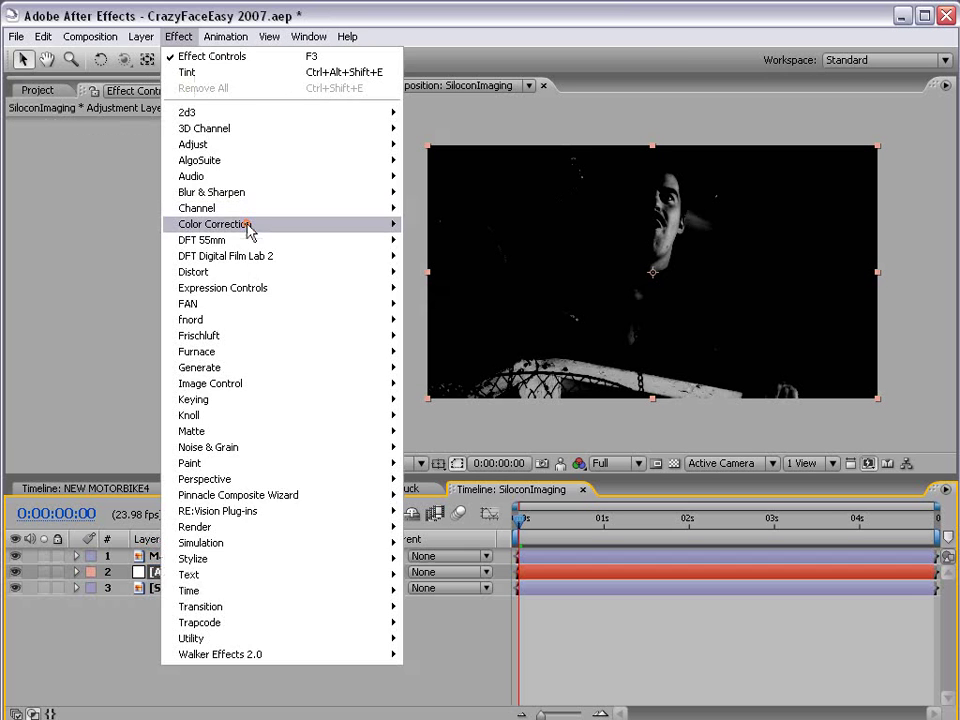
{"action": "mouse_move", "coordinate": [259, 226]}
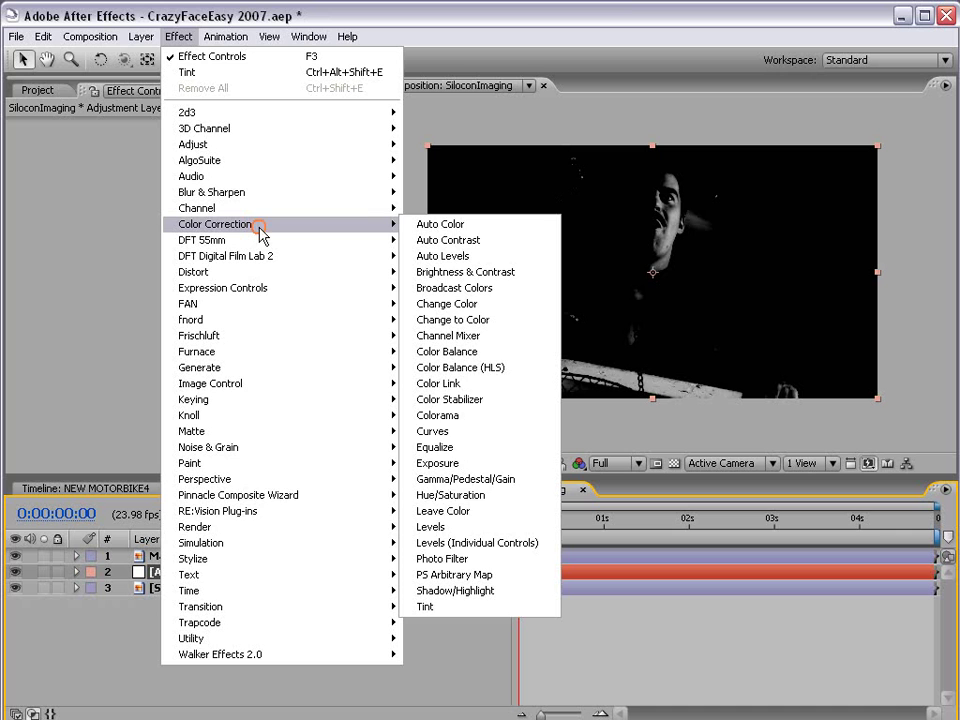
{"action": "left_click", "coordinate": [445, 431]}
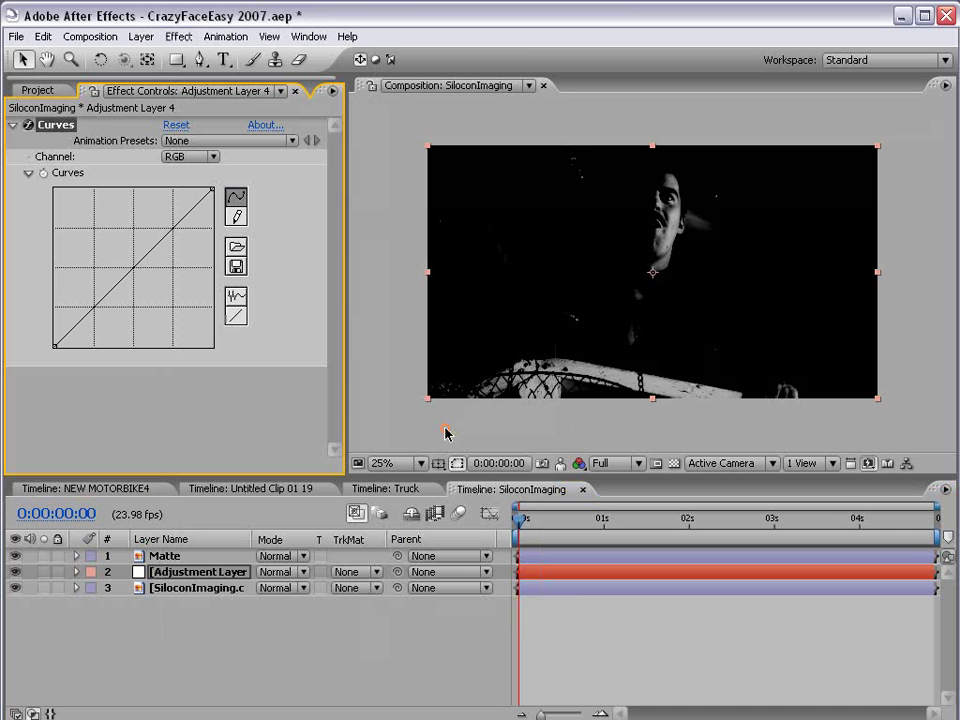
{"action": "left_click", "coordinate": [353, 572]}
{"action": "left_click", "coordinate": [343, 632]}
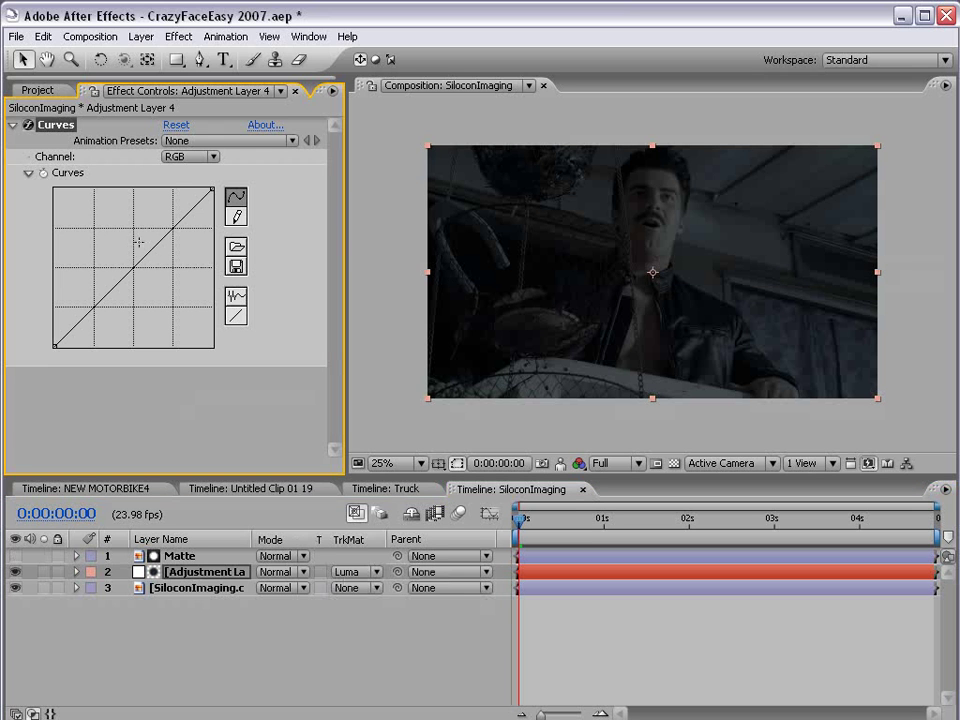
- In the adjustment layer's Curves, raise RGB, pull Red down, and bow the Blue channel up
{"action": "left_click_drag", "start_coordinate": [136, 264], "coordinate": [121, 231]}
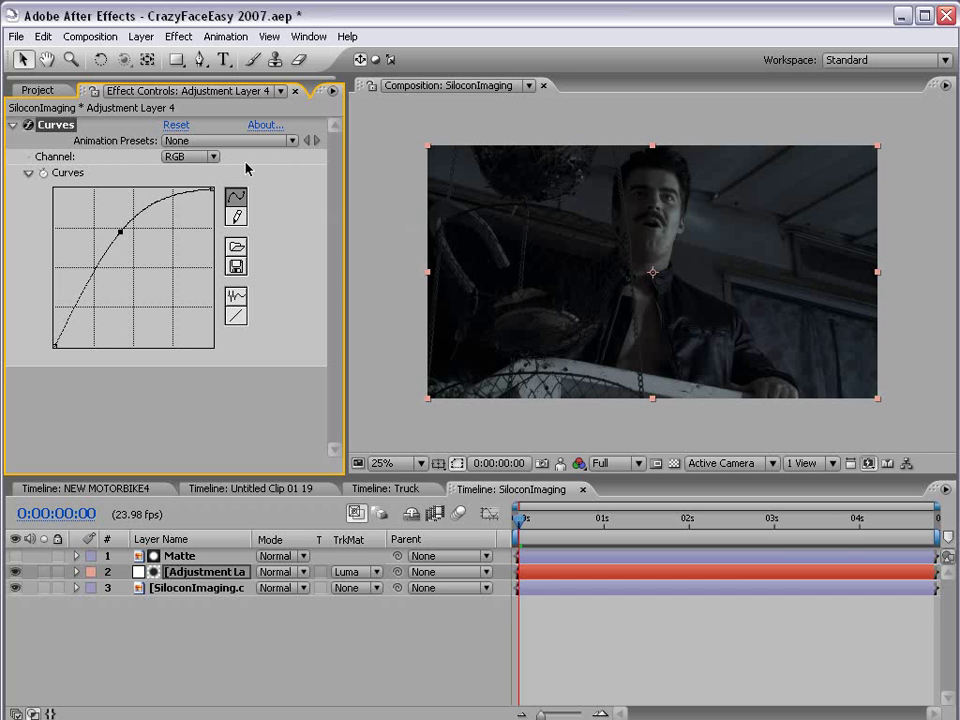
{"action": "left_click", "coordinate": [193, 156]}
{"action": "left_click", "coordinate": [190, 170]}
{"action": "left_click_drag", "start_coordinate": [144, 254], "coordinate": [120, 255]}
{"action": "left_click", "coordinate": [193, 156]}
{"action": "left_click", "coordinate": [190, 189]}
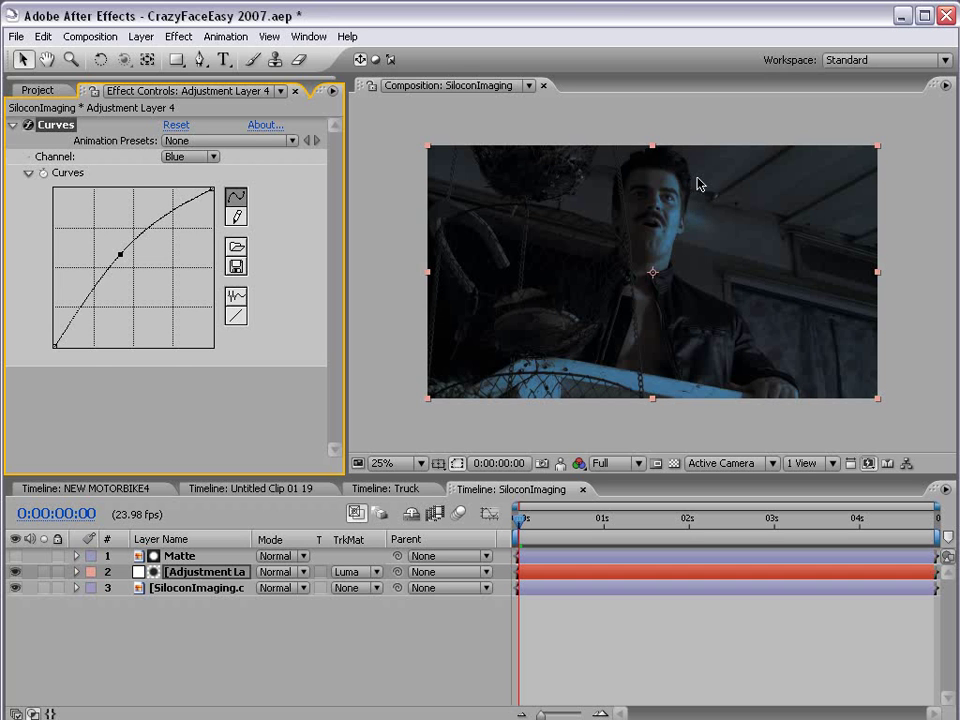
{"action": "scroll", "coordinate": [696, 199], "scroll_direction": "up", "scroll_amount": 1}
{"action": "scroll", "coordinate": [705, 230], "scroll_direction": "up", "scroll_amount": 2}
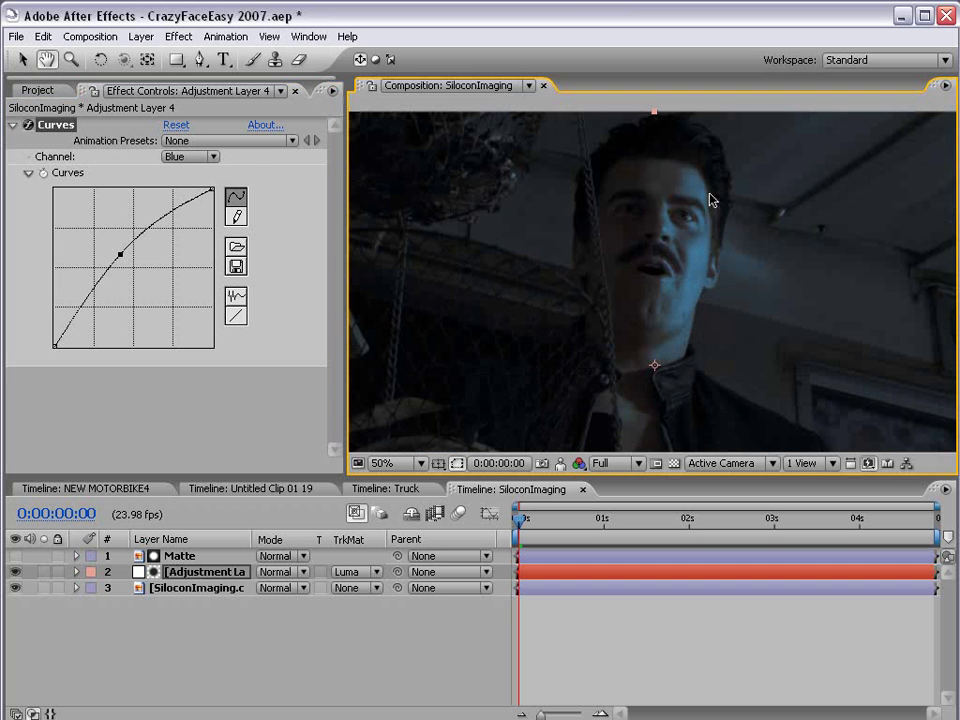
{"action": "scroll", "coordinate": [718, 214], "scroll_direction": "down", "scroll_amount": 1}
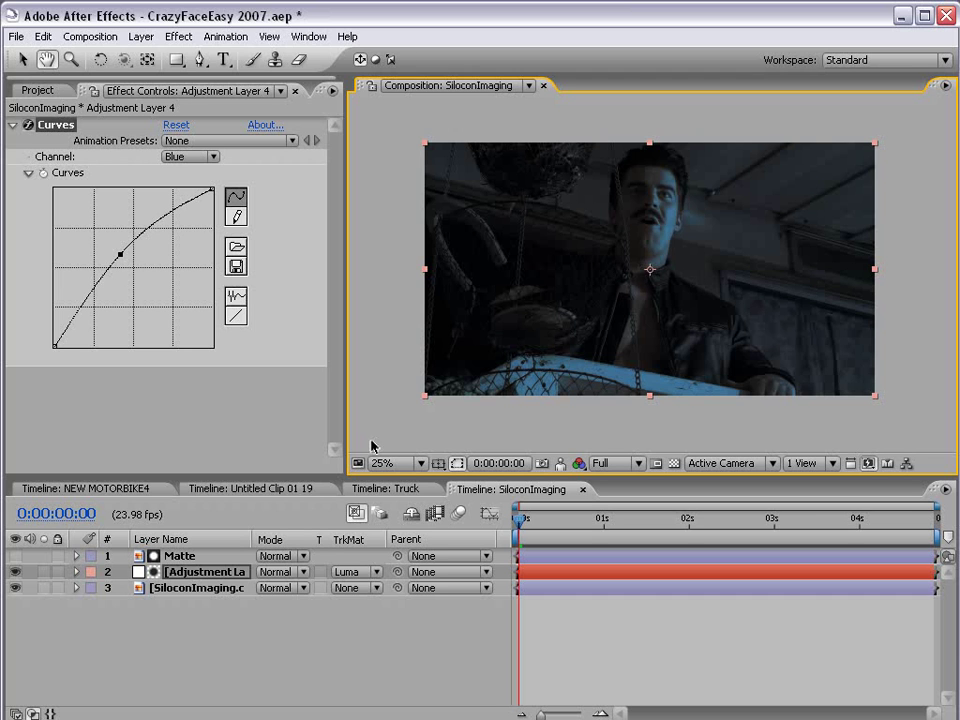
- Duplicate the original shot, move the copy to the top, and remove all its effects
{"action": "left_click", "coordinate": [188, 590]}
{"action": "key", "text": "ctrl+d"}
{"action": "left_click_drag", "start_coordinate": [188, 590], "coordinate": [175, 554]}
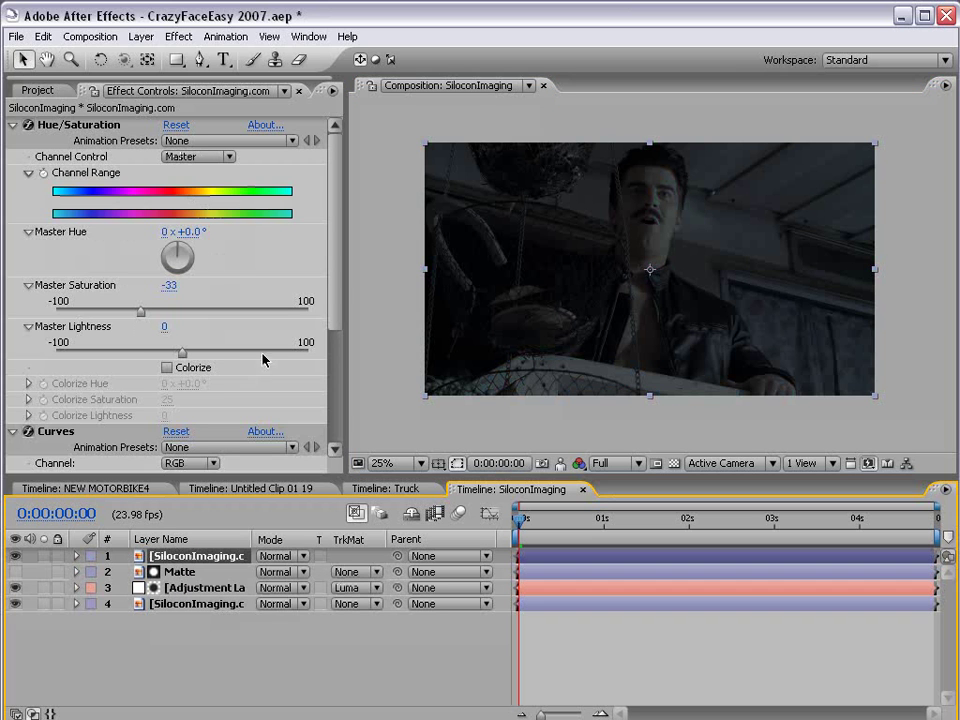
{"action": "left_click", "coordinate": [285, 389]}
{"action": "key", "text": "ctrl+shift+e"}
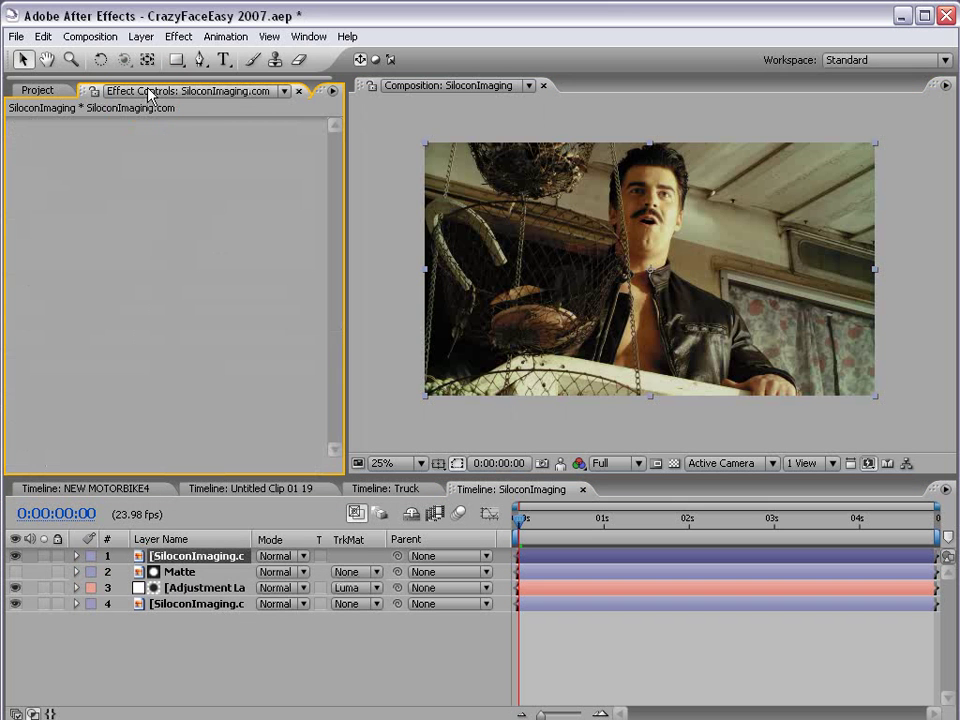
- Draw a closed four-point Pen mask around the curtained window
{"action": "key", "text": "h"}
{"action": "left_click_drag", "start_coordinate": [677, 357], "coordinate": [553, 336]}
{"action": "scroll", "coordinate": [568, 293], "scroll_direction": "up", "scroll_amount": 1}
{"action": "key", "text": "g"}
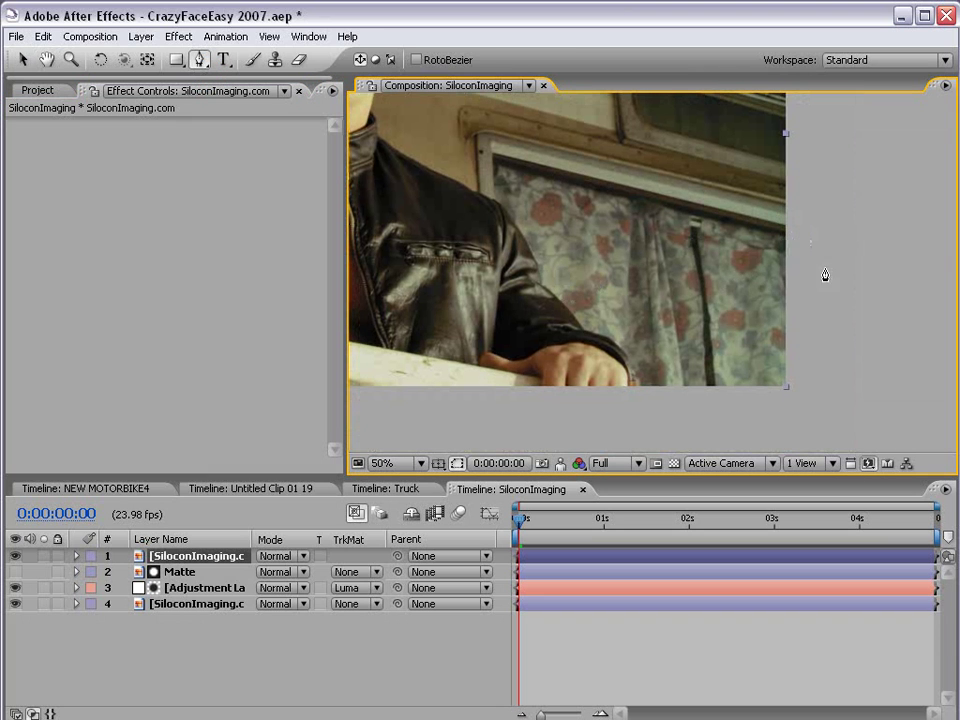
{"action": "left_click", "coordinate": [879, 254]}
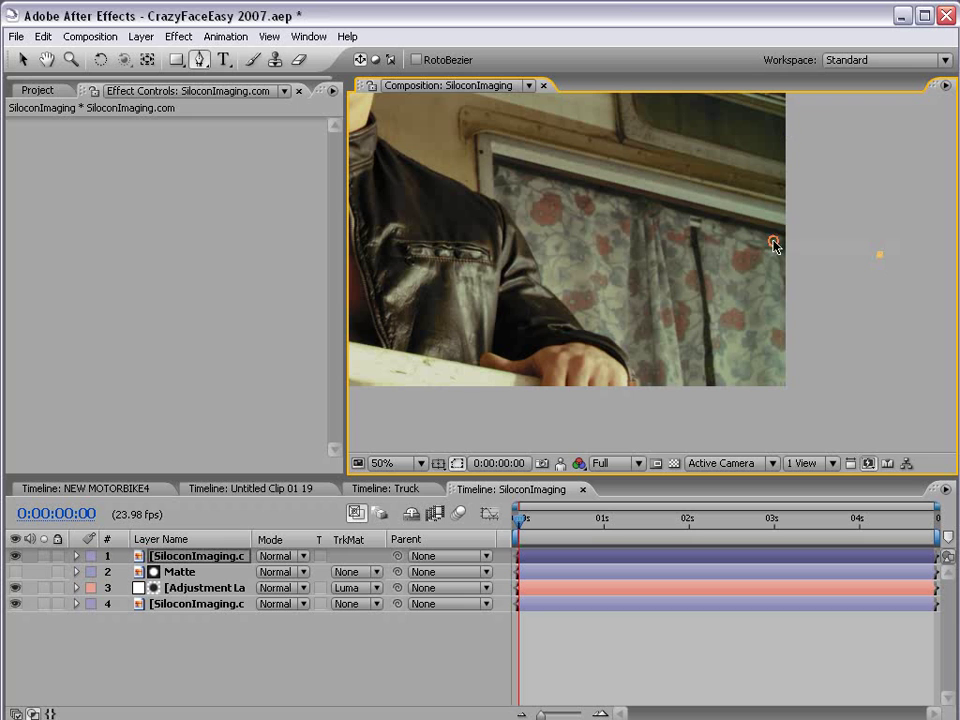
{"action": "left_click", "coordinate": [495, 162]}
{"action": "left_click", "coordinate": [508, 427]}
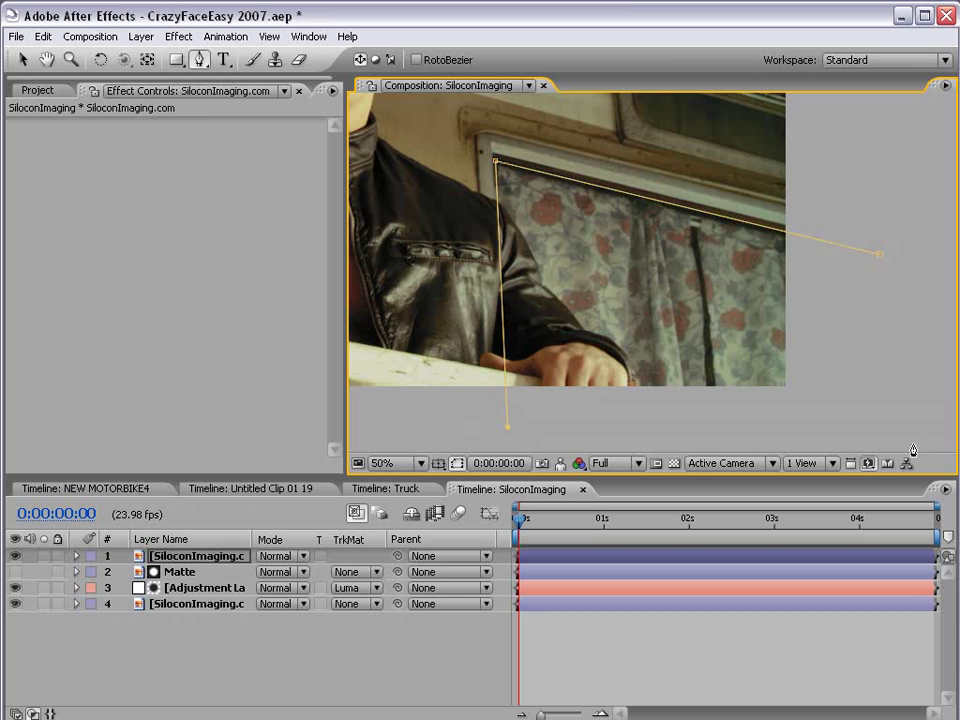
{"action": "left_click", "coordinate": [881, 436]}
{"action": "left_click", "coordinate": [879, 256]}
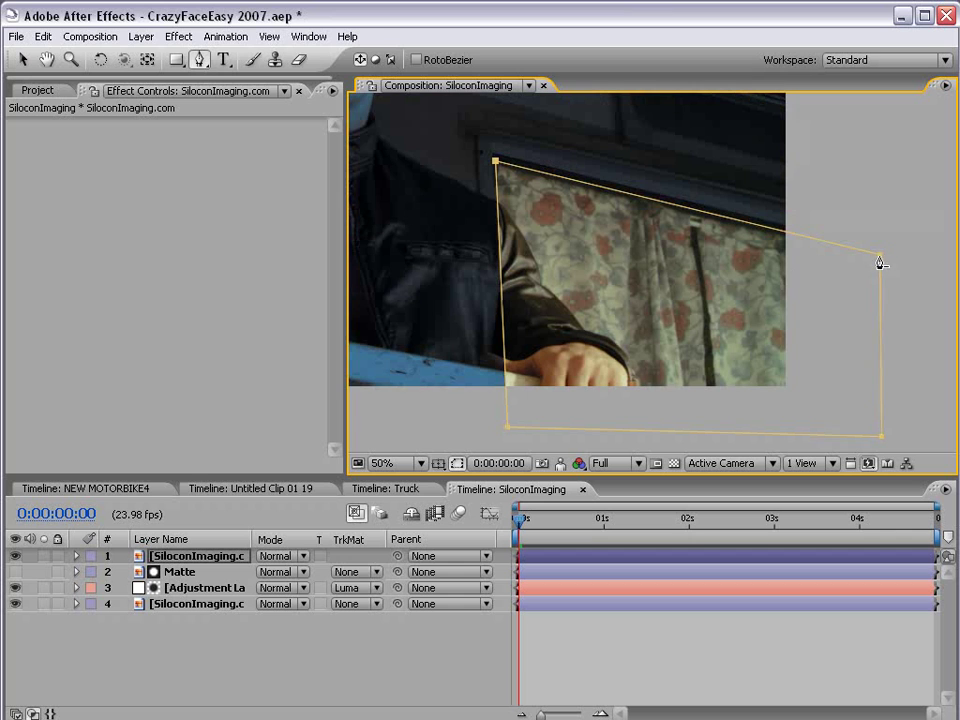
- Draw a second closed mask with curved points tracing the jacket and arm edge
{"action": "left_click", "coordinate": [409, 155]}
{"action": "left_click_drag", "start_coordinate": [516, 232], "coordinate": [541, 272]}
{"action": "left_click_drag", "start_coordinate": [578, 327], "coordinate": [592, 338]}
{"action": "left_click", "coordinate": [624, 355]}
{"action": "left_click", "coordinate": [628, 438]}
{"action": "left_click", "coordinate": [470, 437]}
{"action": "left_click", "coordinate": [409, 157]}
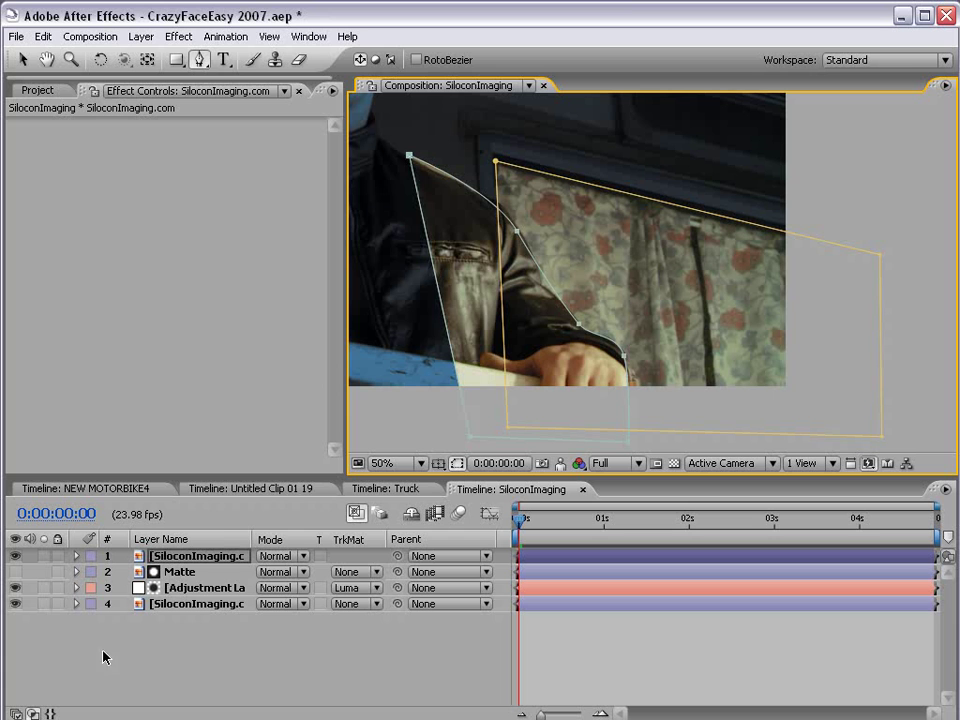
{"action": "left_click", "coordinate": [171, 563]}
- Set Mask 2's mode to Subtract so the arm cuts out of the window mask
{"action": "key", "text": "m"}
{"action": "key", "text": "m"}
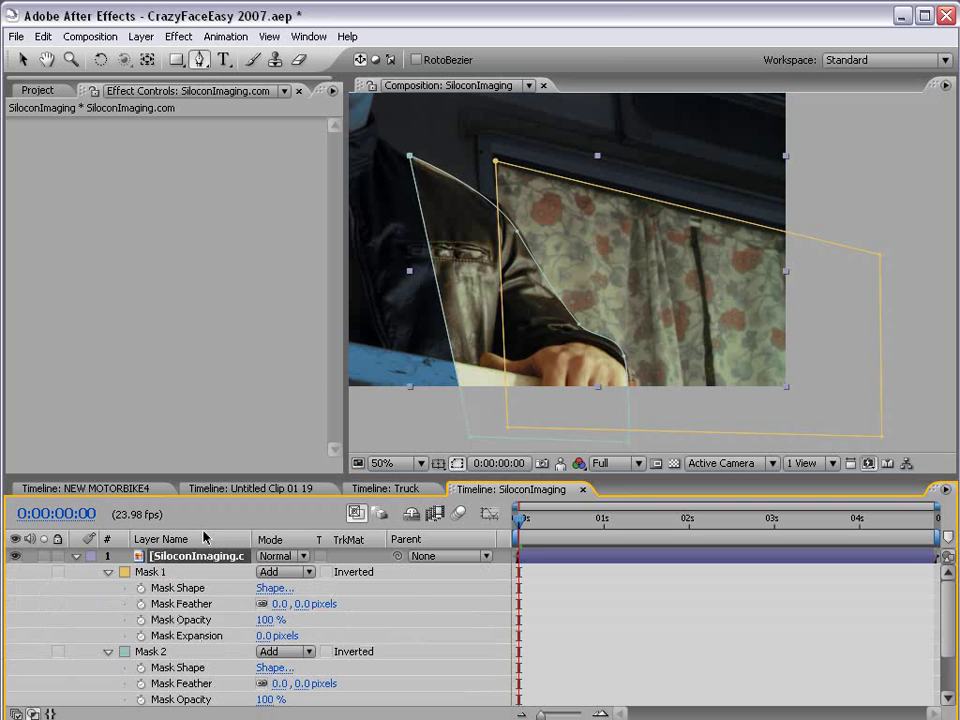
{"action": "scroll", "coordinate": [210, 596], "scroll_direction": "down", "scroll_amount": 2}
{"action": "left_click", "coordinate": [287, 613]}
{"action": "left_click", "coordinate": [293, 630]}
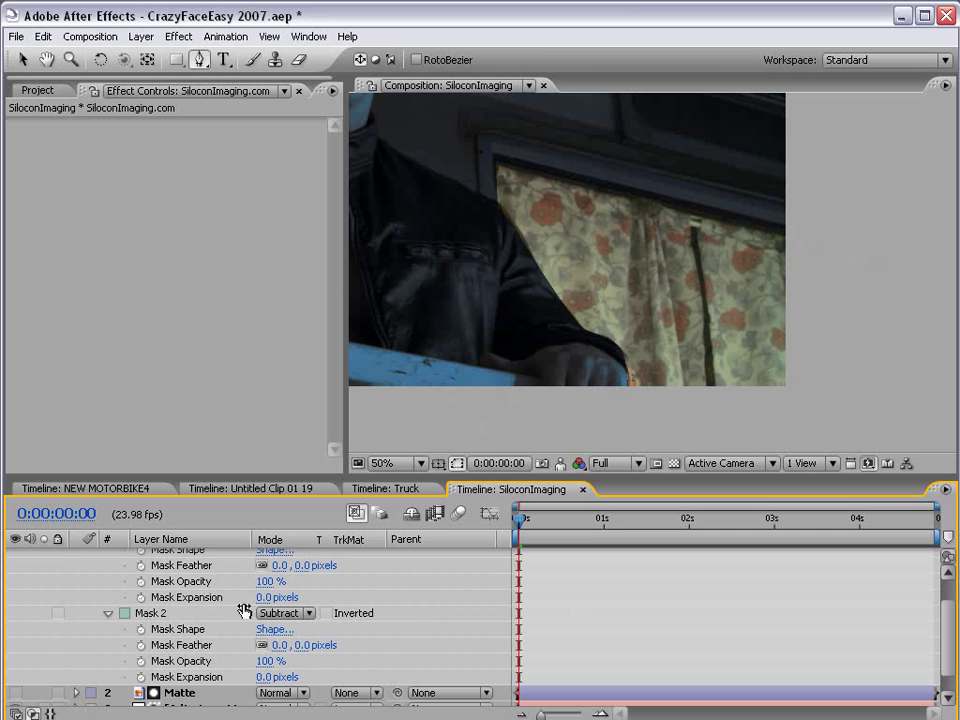
{"action": "scroll", "coordinate": [553, 572], "scroll_direction": "up", "scroll_amount": 2}
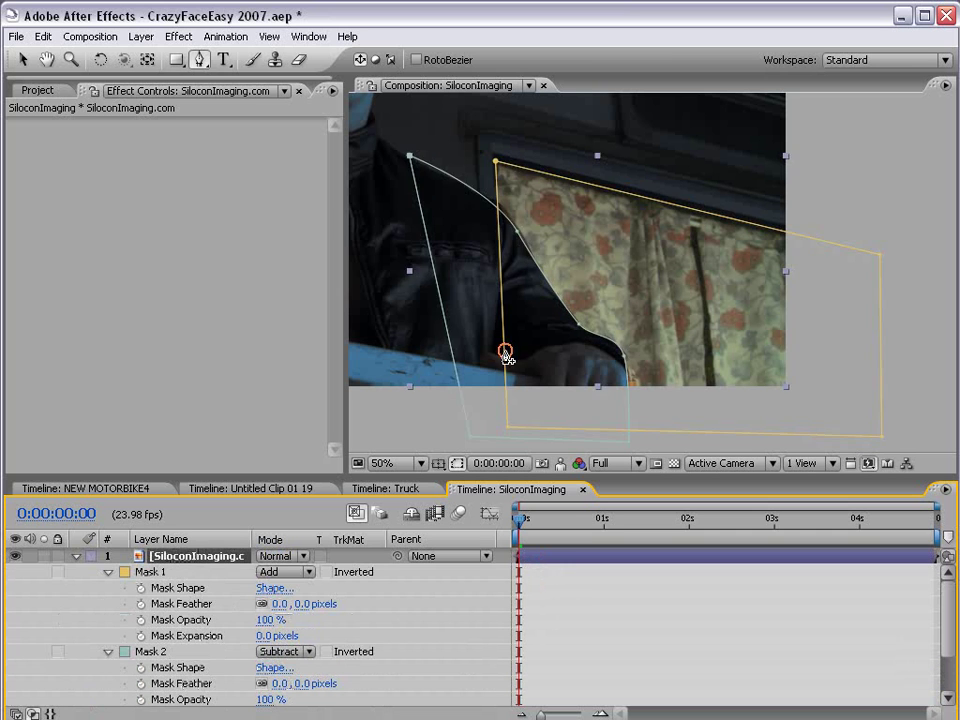
{"action": "scroll", "coordinate": [521, 249], "scroll_direction": "up", "scroll_amount": 2}
{"action": "left_click_drag", "start_coordinate": [521, 249], "coordinate": [583, 266]}
{"action": "key", "text": "v"}
{"action": "left_click", "coordinate": [483, 249]}
- Inspect the Mask 1 and Mask 2 outlines, then preview the masked layer
{"action": "left_click", "coordinate": [150, 571]}
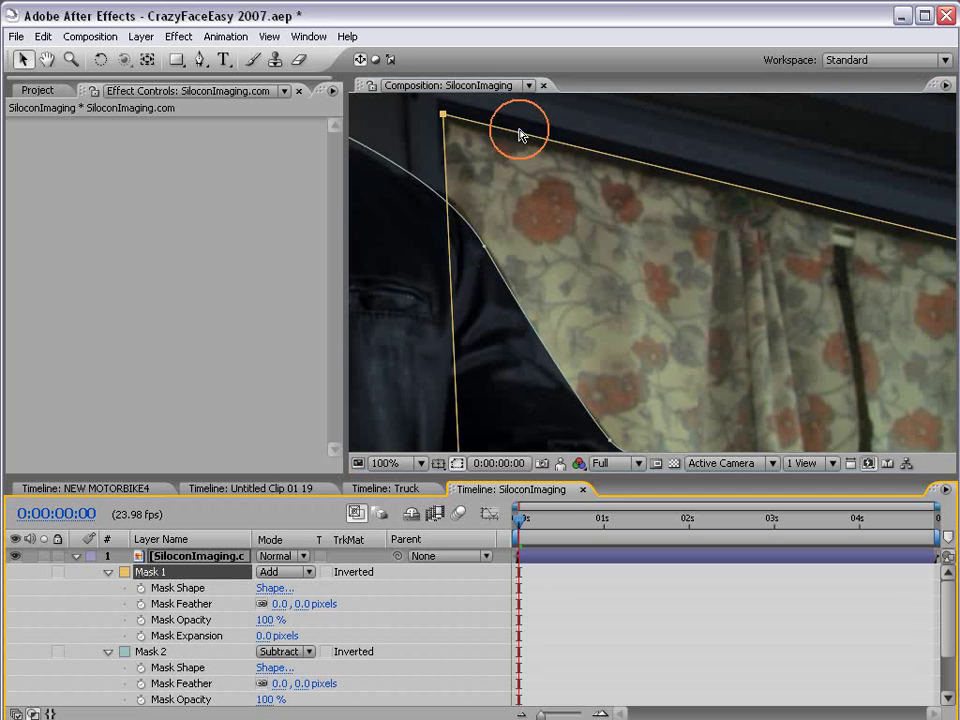
{"action": "scroll", "coordinate": [557, 103], "scroll_direction": "down", "scroll_amount": 2}
{"action": "left_click_drag", "start_coordinate": [638, 268], "coordinate": [566, 192]}
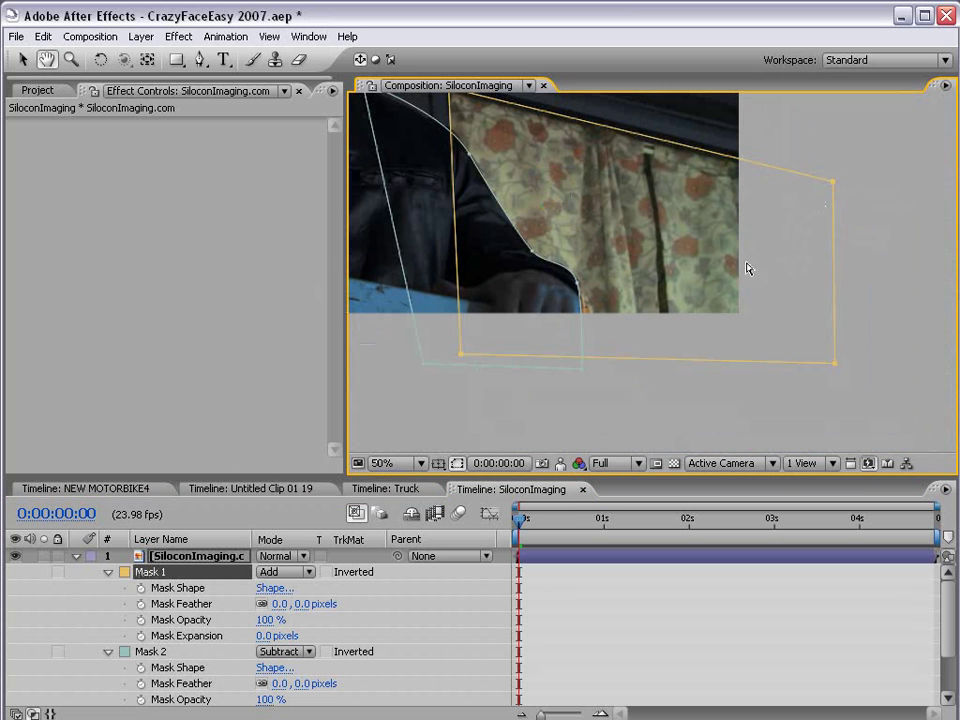
{"action": "left_click", "coordinate": [161, 656]}
{"action": "left_click_drag", "start_coordinate": [454, 196], "coordinate": [510, 246]}
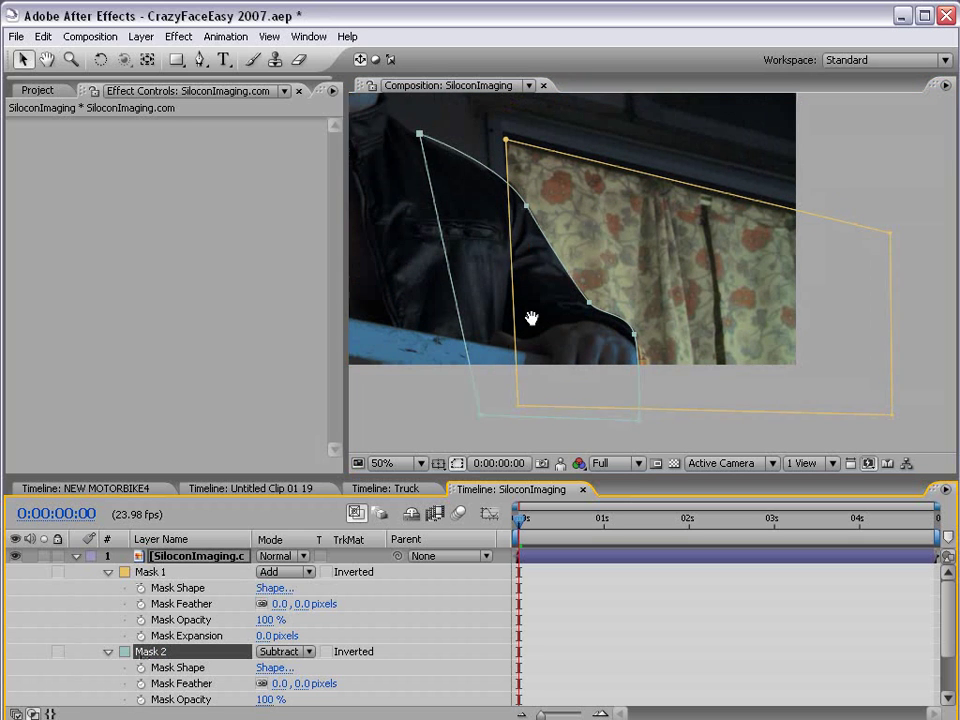
{"action": "left_click", "coordinate": [614, 566]}
{"action": "key", "text": "v"}
{"action": "left_click", "coordinate": [583, 644]}
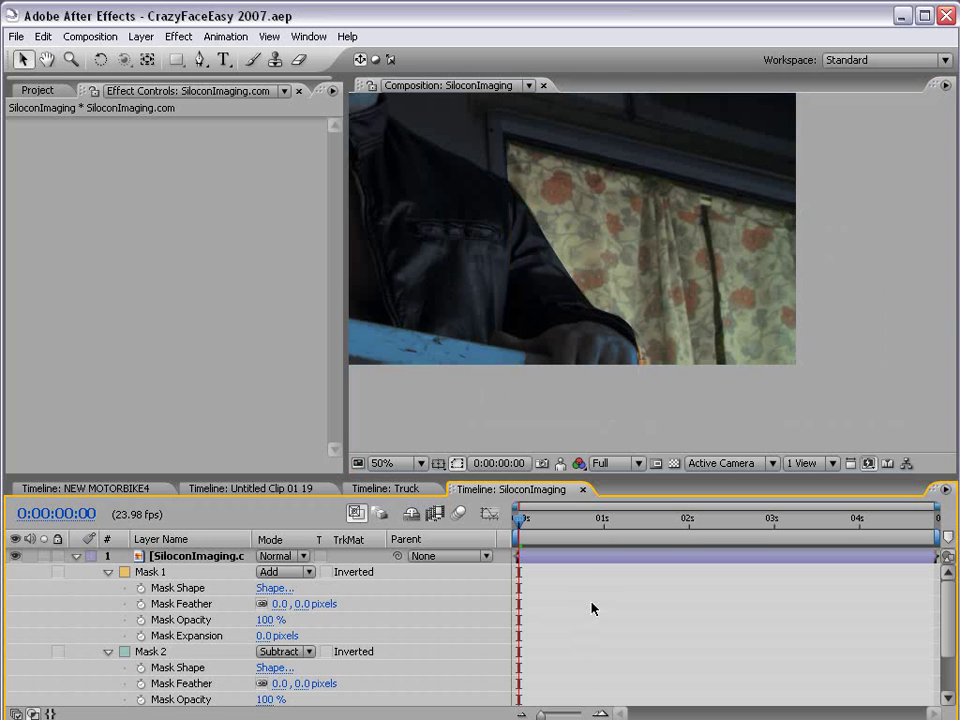
- Set Mask Feather to 2 pixels on both Mask 1 and Mask 2
{"action": "left_click", "coordinate": [300, 604]}
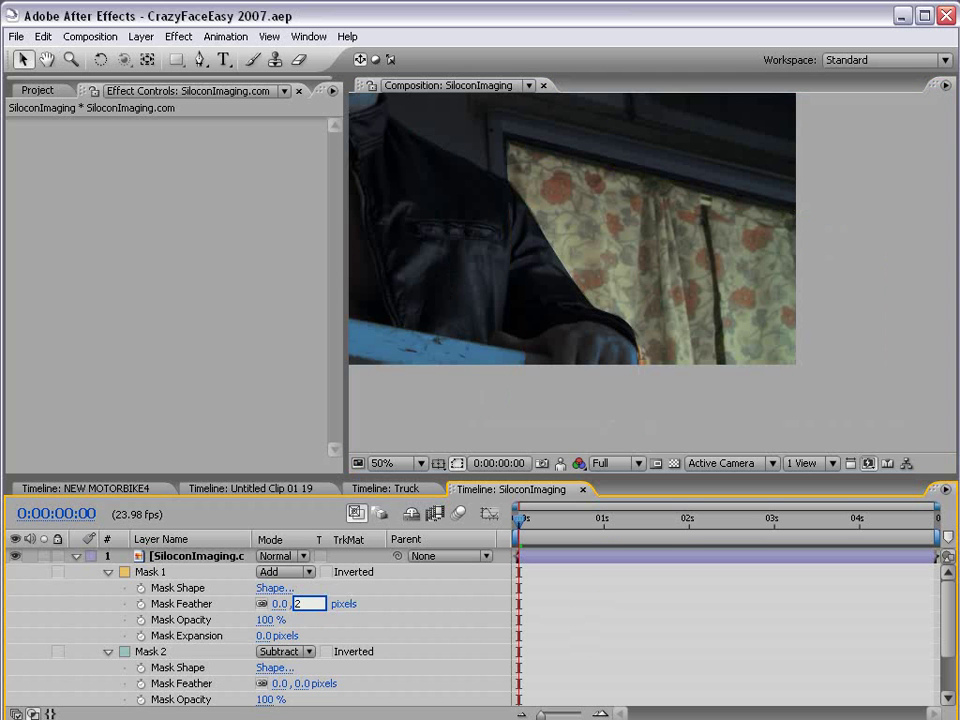
{"action": "type", "text": "2"}
{"action": "key", "text": "Return"}
{"action": "scroll", "coordinate": [414, 561], "scroll_direction": "down", "scroll_amount": 1}
{"action": "left_click", "coordinate": [303, 651]}
{"action": "type", "text": "2"}
{"action": "key", "text": "Return"}
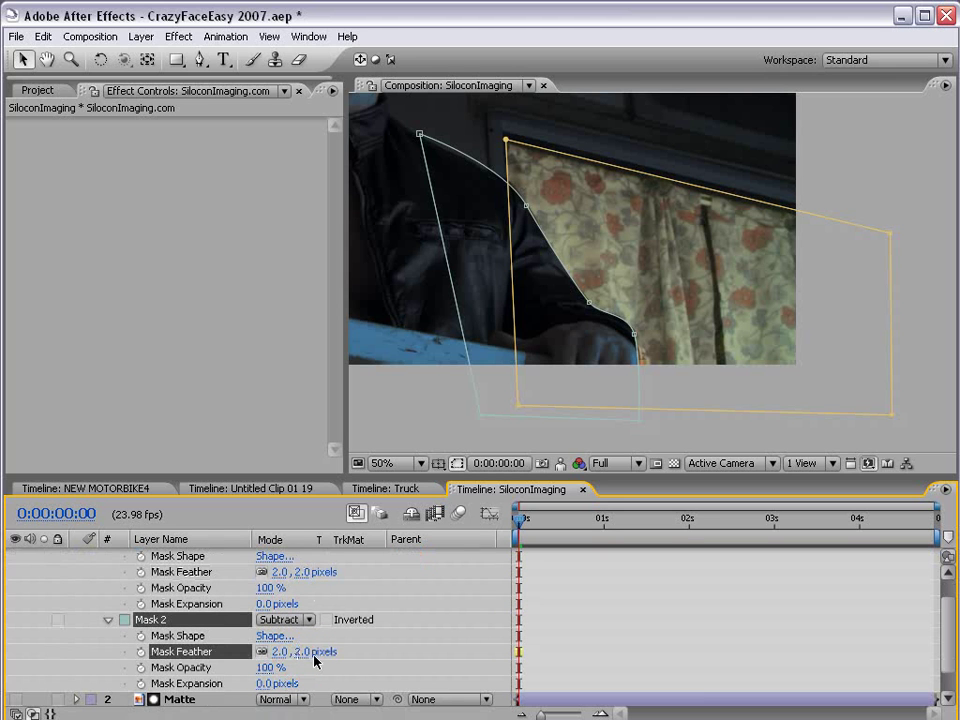
{"action": "left_click", "coordinate": [561, 533]}
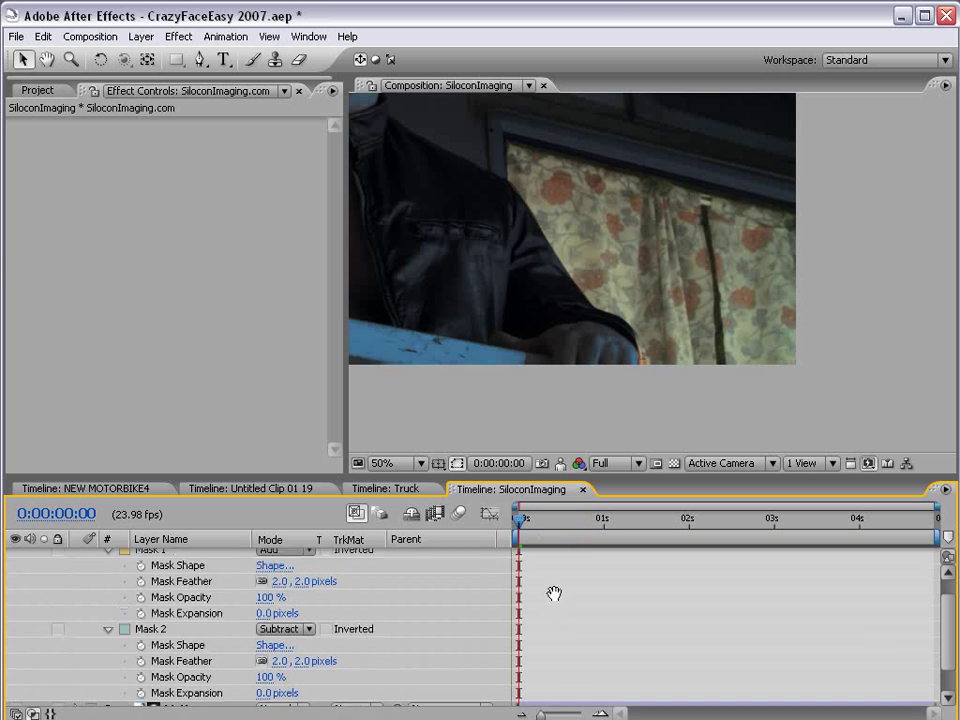
- Add Curves to the masked window layer and raise the RGB curve to brighten it
{"action": "left_click", "coordinate": [542, 558]}
{"action": "left_click", "coordinate": [178, 36]}
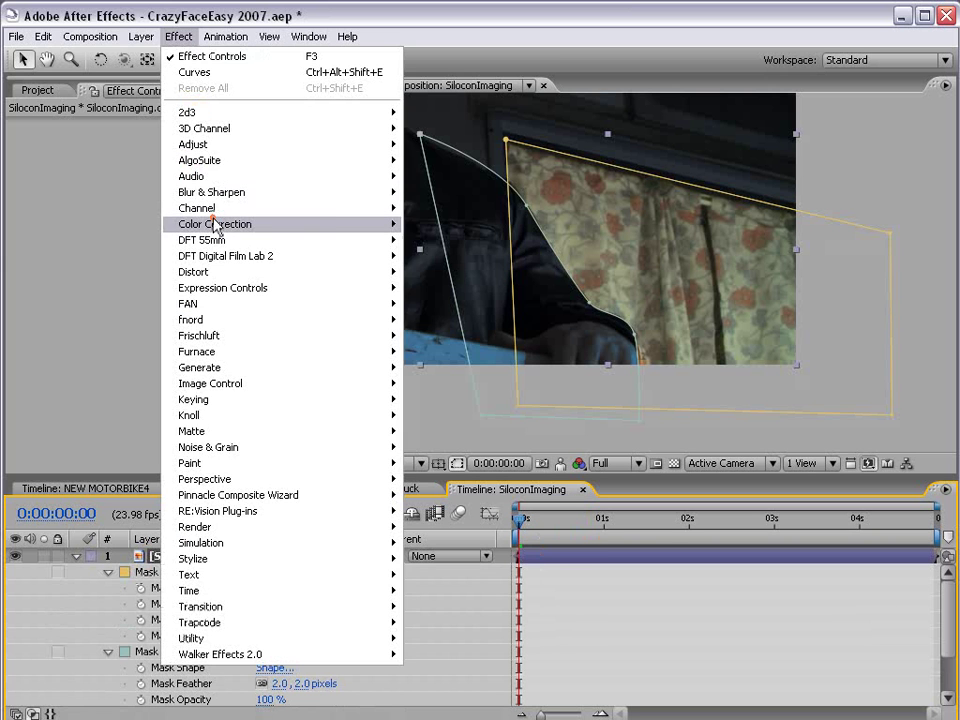
{"action": "mouse_move", "coordinate": [214, 224]}
{"action": "left_click", "coordinate": [533, 431]}
{"action": "left_click_drag", "start_coordinate": [121, 279], "coordinate": [124, 259]}
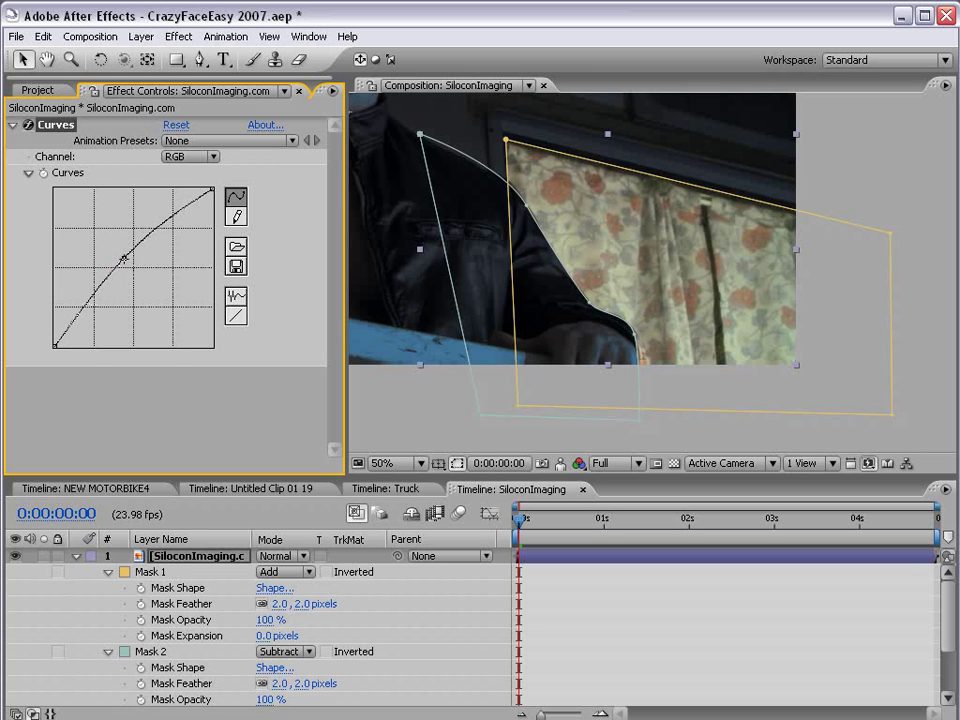
- Raise the Red channel curve for warmth, then switch Curves to the Blue channel
{"action": "left_click", "coordinate": [208, 157]}
{"action": "left_click", "coordinate": [190, 178]}
{"action": "mouse_move", "coordinate": [136, 271]}
{"action": "left_mouse_down"}
{"action": "mouse_move", "coordinate": [129, 257]}
{"action": "mouse_move", "coordinate": [139, 271]}
{"action": "left_mouse_up"}
{"action": "left_click", "coordinate": [189, 157]}
{"action": "left_click", "coordinate": [185, 205]}
- Preview the warmed window, then reselect the masked window layer
{"action": "left_click", "coordinate": [694, 366]}
{"action": "scroll", "coordinate": [641, 328], "scroll_direction": "down", "scroll_amount": 2}
{"action": "key", "text": "h"}
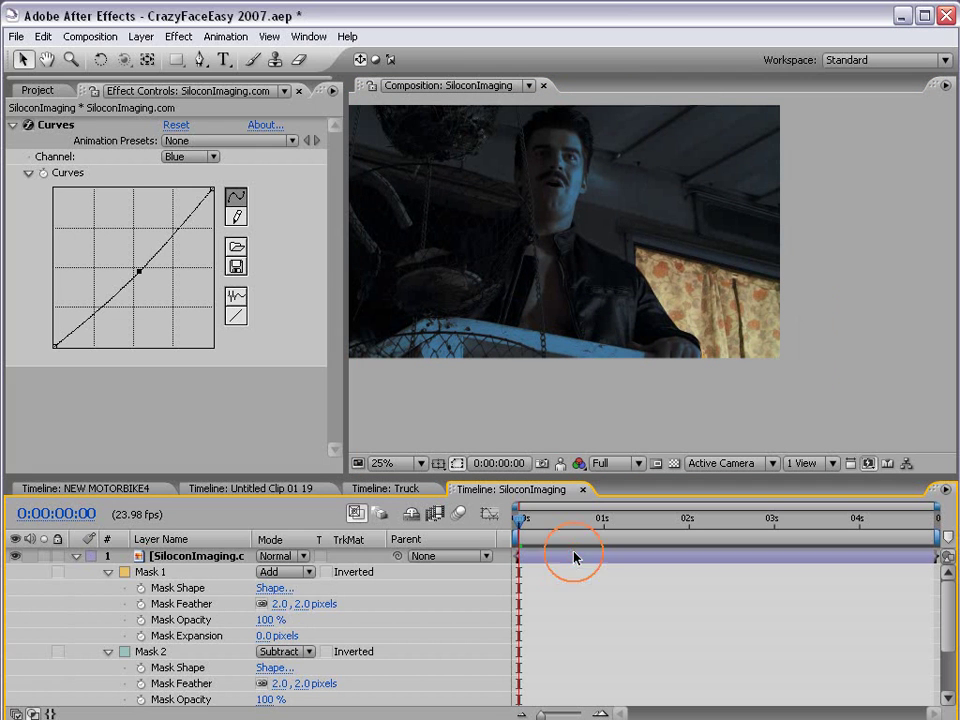
{"action": "left_click", "coordinate": [574, 553]}
{"action": "left_click", "coordinate": [179, 37]}
- Apply Glow to the window with Glow Radius 48 and Glow Intensity 0.4
{"action": "mouse_move", "coordinate": [242, 560]}
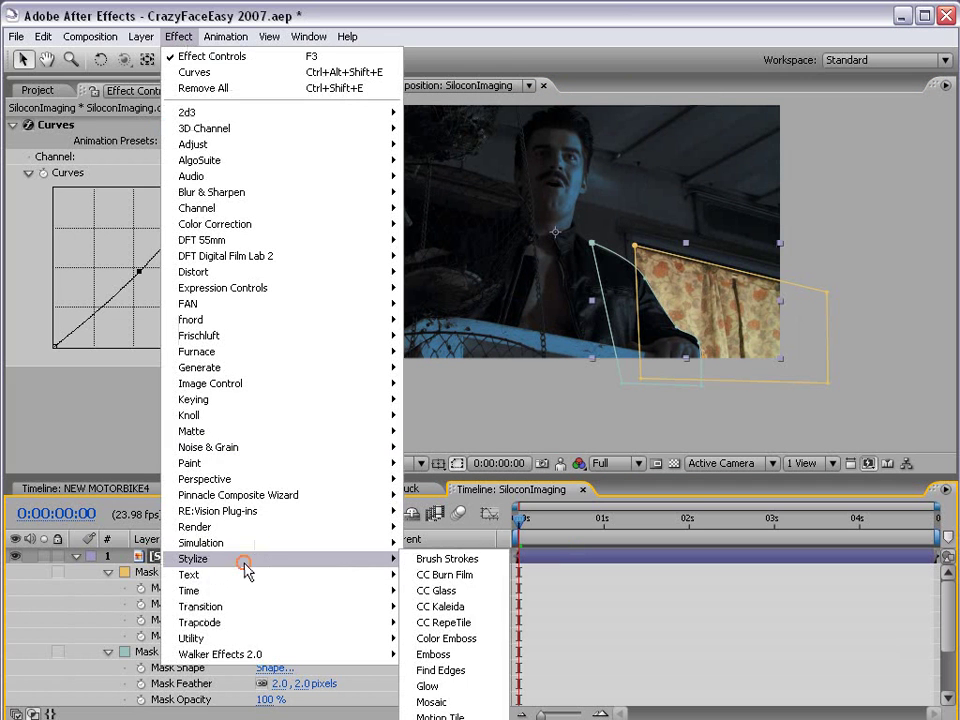
{"action": "left_click", "coordinate": [430, 688]}
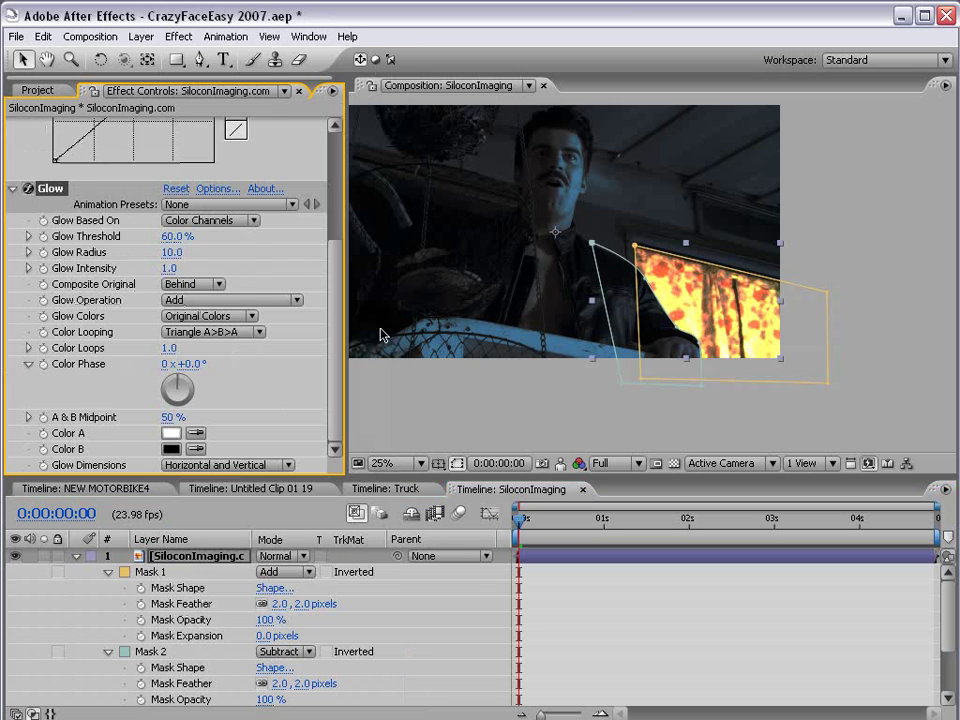
{"action": "left_click_drag", "start_coordinate": [172, 252], "coordinate": [246, 249]}
{"action": "left_click_drag", "start_coordinate": [172, 268], "coordinate": [155, 268]}
- Preview the glowing window in a maximized viewer
{"action": "left_click", "coordinate": [724, 470]}
{"action": "key", "text": "h"}
{"action": "left_click_drag", "start_coordinate": [715, 356], "coordinate": [754, 403]}
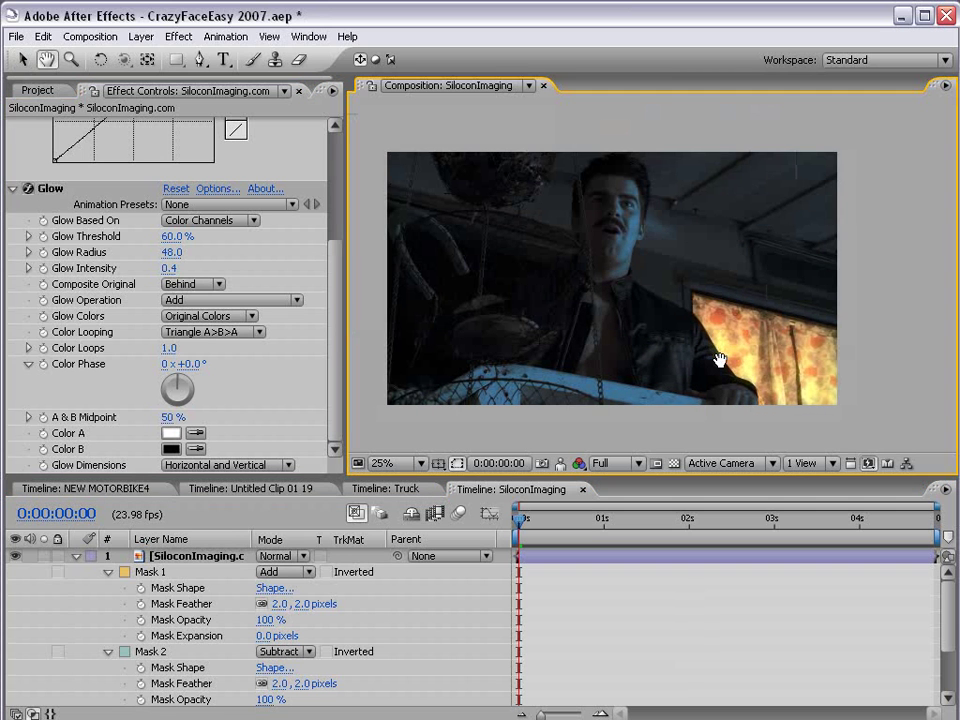
{"action": "key", "text": "grave"}
{"action": "key", "text": "grave"}
{"action": "scroll", "coordinate": [634, 420], "scroll_direction": "up", "scroll_amount": 2}
{"action": "scroll", "coordinate": [742, 378], "scroll_direction": "down", "scroll_amount": 2}
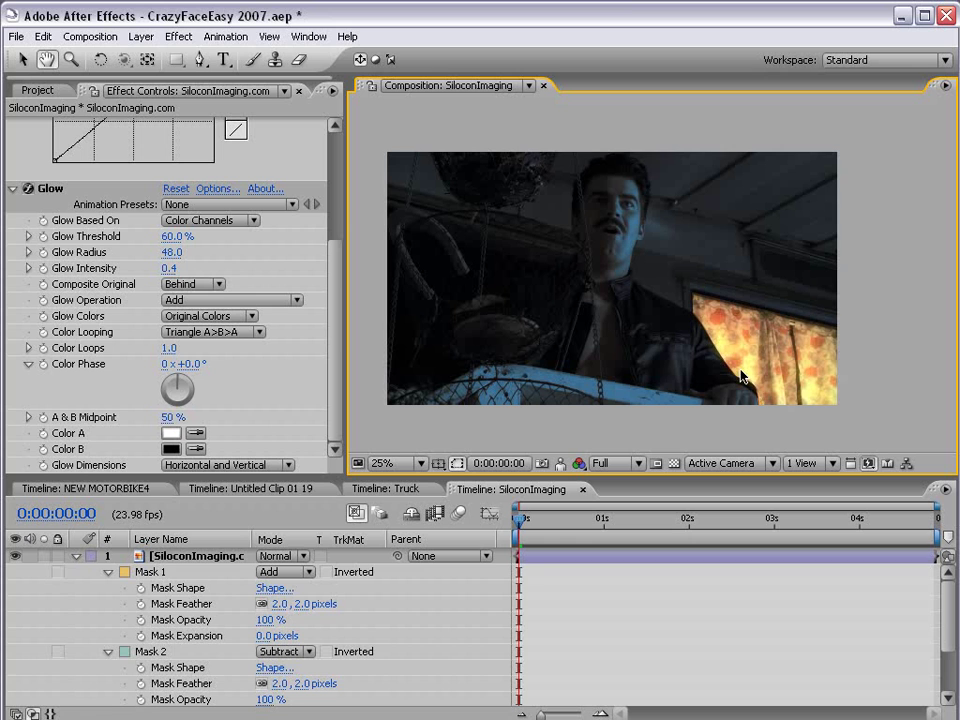
- Lift the Red channel curve in the adjustment layer's Curves grade
{"action": "left_click", "coordinate": [76, 557]}
{"action": "left_click", "coordinate": [200, 588]}
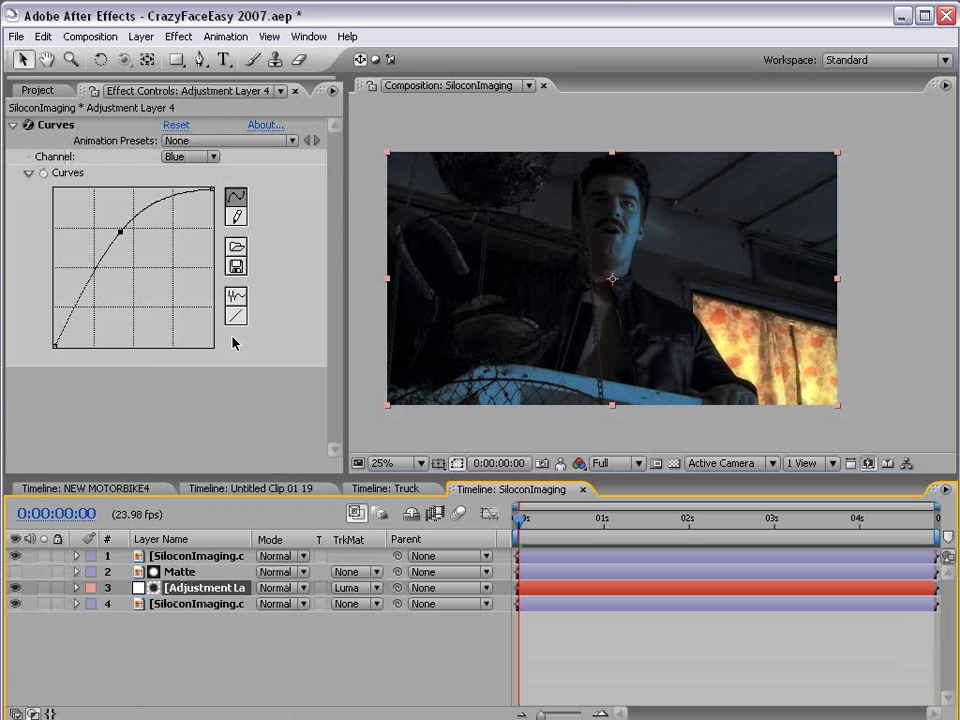
{"action": "left_click", "coordinate": [195, 157]}
{"action": "left_click", "coordinate": [188, 123]}
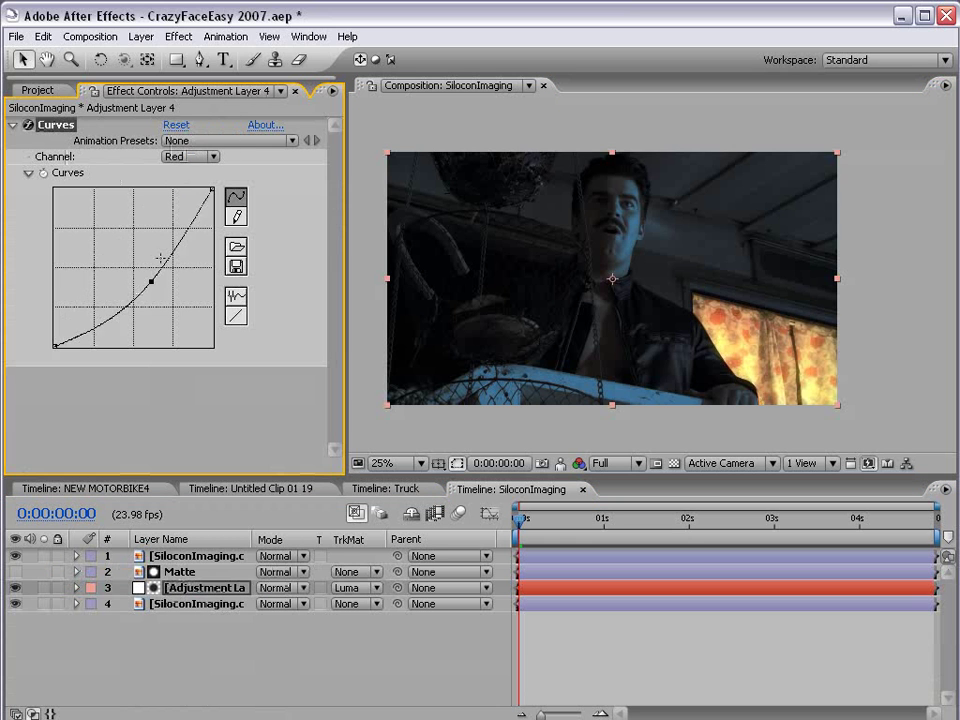
{"action": "left_click_drag", "start_coordinate": [150, 283], "coordinate": [128, 257]}
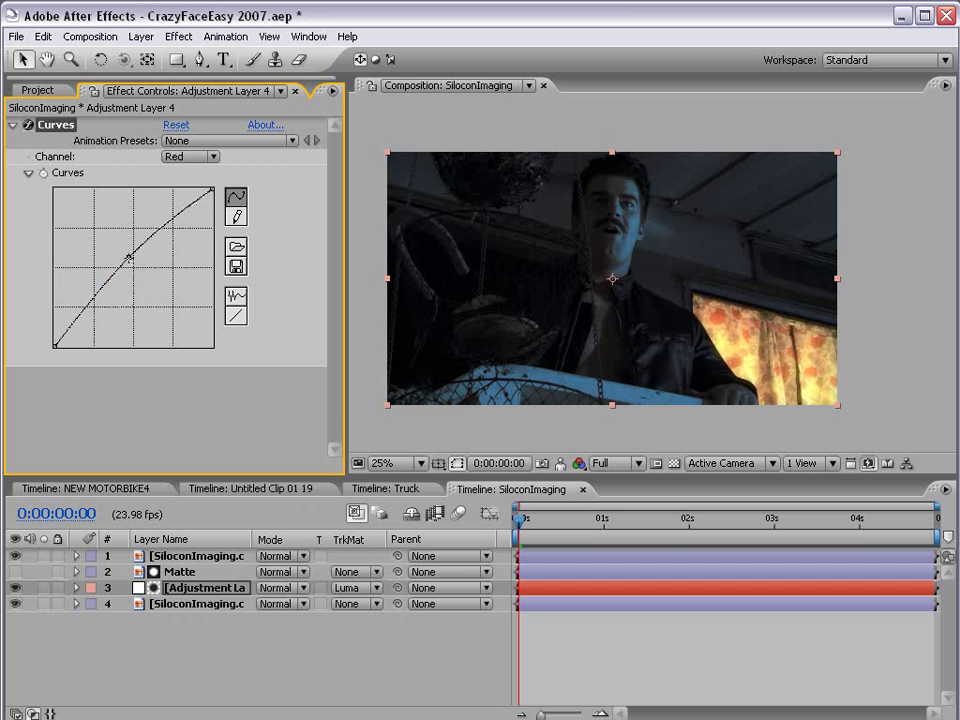
- Straighten the grade's Blue curve onto the diagonal and switch to the Truck composition
{"action": "left_click", "coordinate": [198, 157]}
{"action": "left_click", "coordinate": [190, 189]}
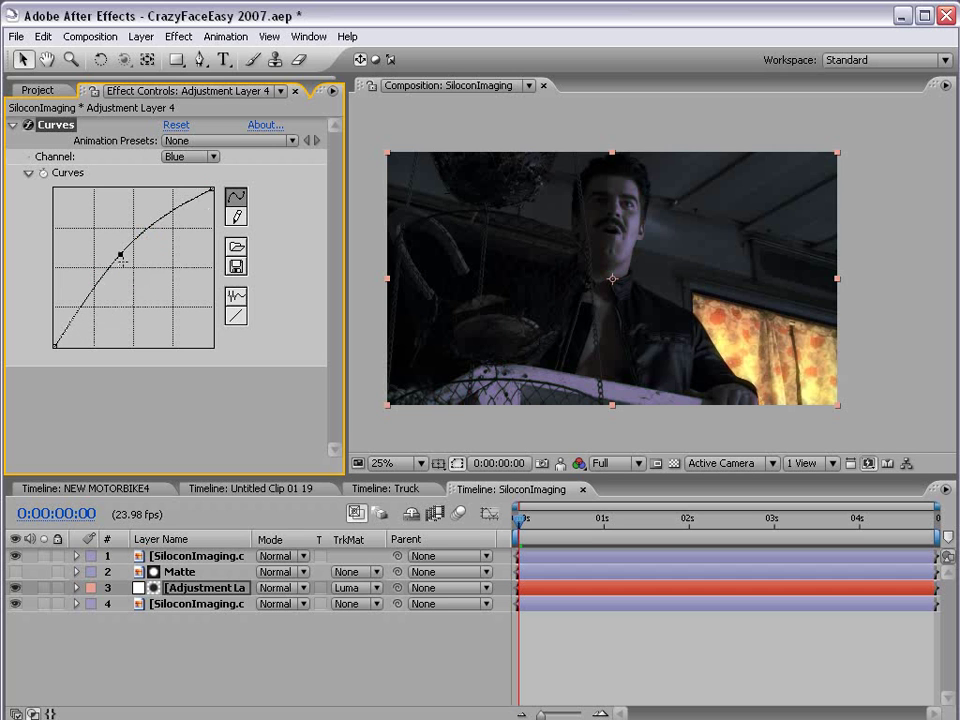
{"action": "left_click_drag", "start_coordinate": [121, 254], "coordinate": [143, 272]}
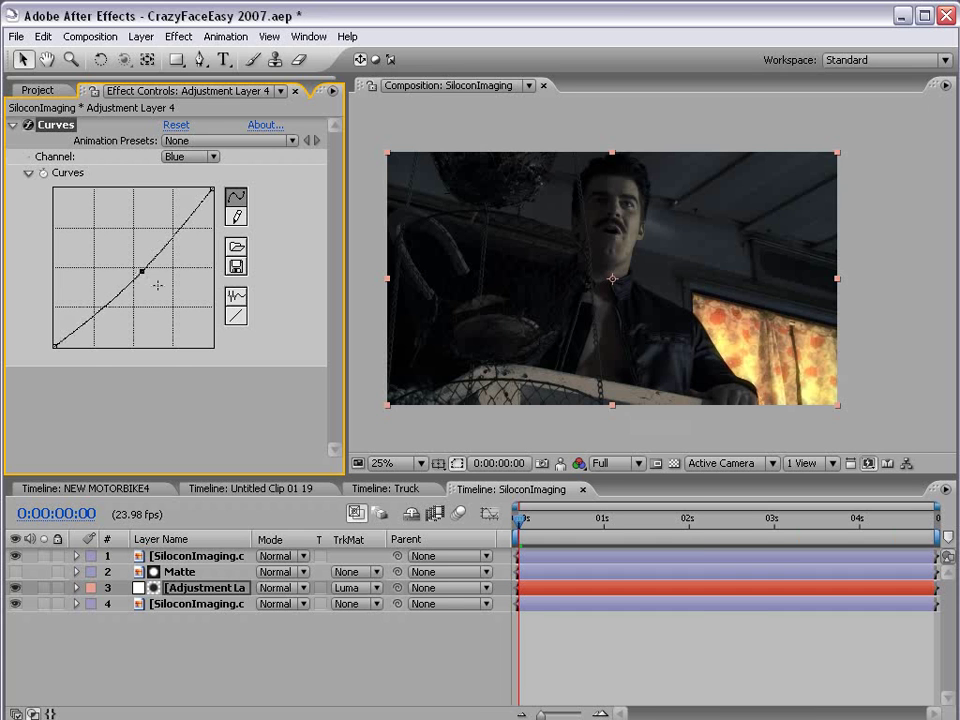
{"action": "left_click", "coordinate": [386, 489]}
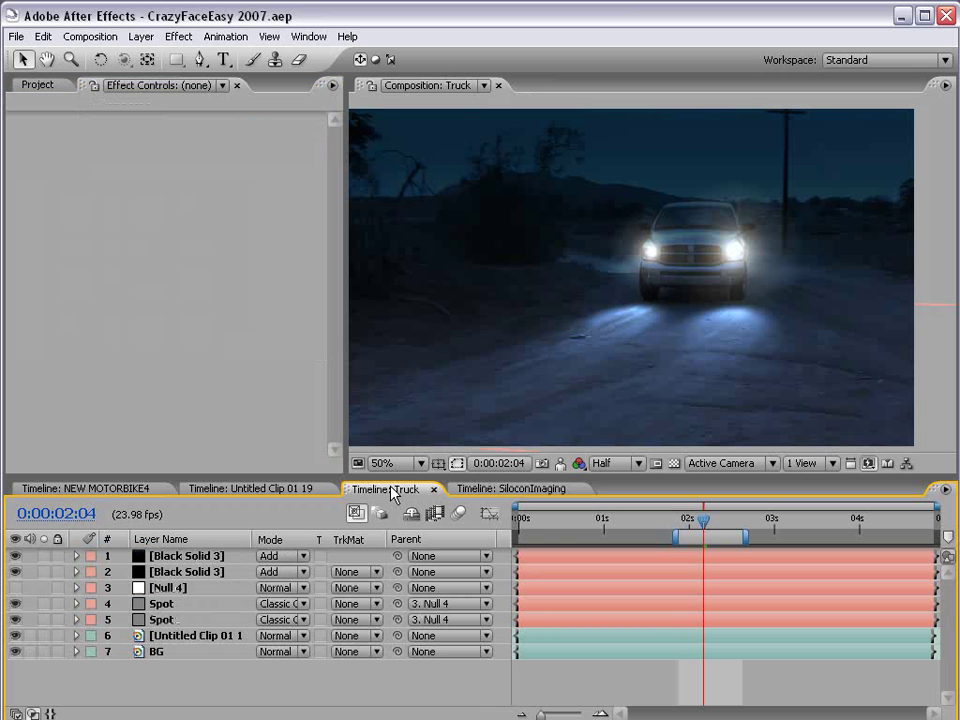